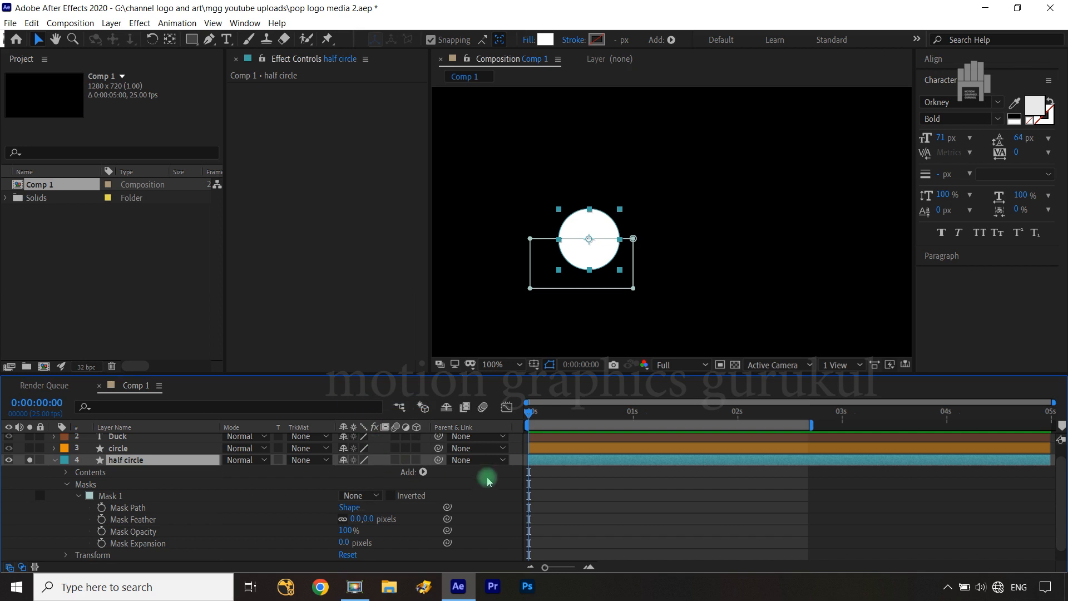
Set the half circle's mask mode to Add and move the layer's anchor point to the bottom of the half circle
{"action": "left_click", "coordinate": [367, 498]}
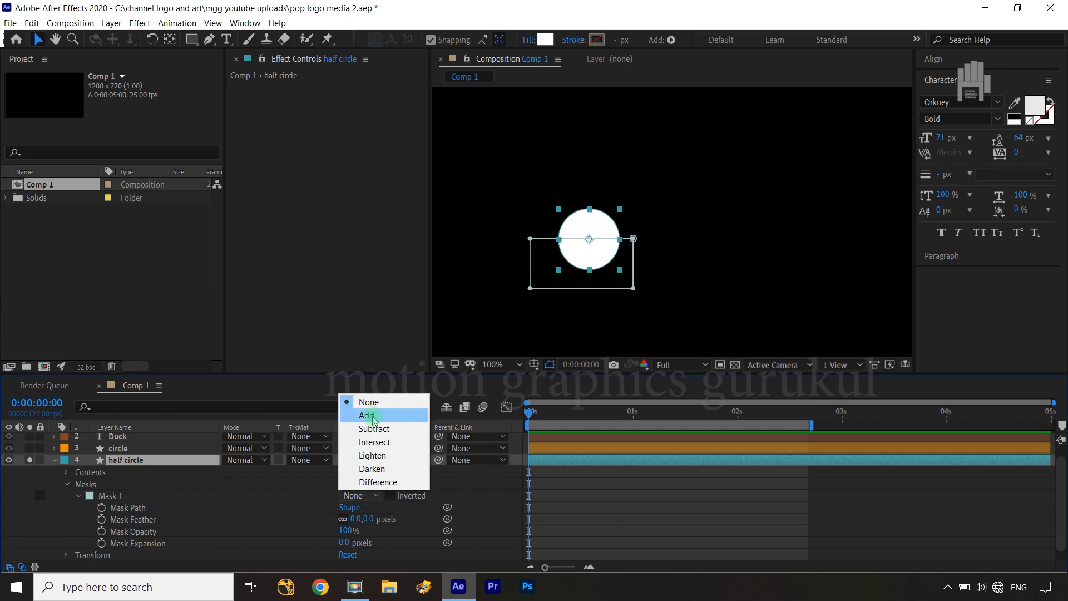
{"action": "left_click", "coordinate": [368, 416]}
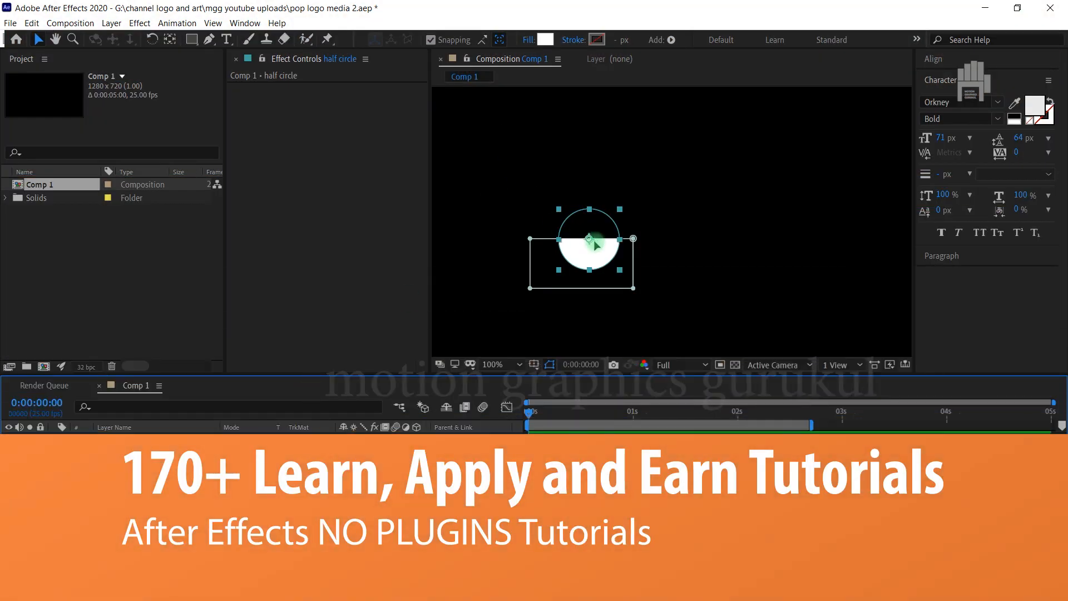
{"action": "key", "text": "y"}
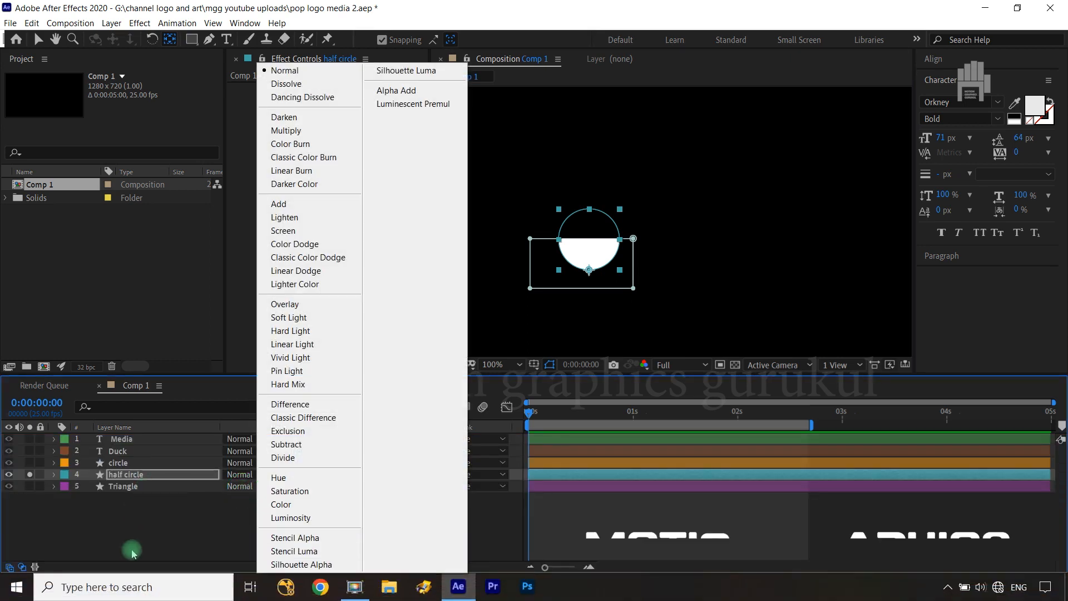
{"action": "left_click", "coordinate": [111, 500]}
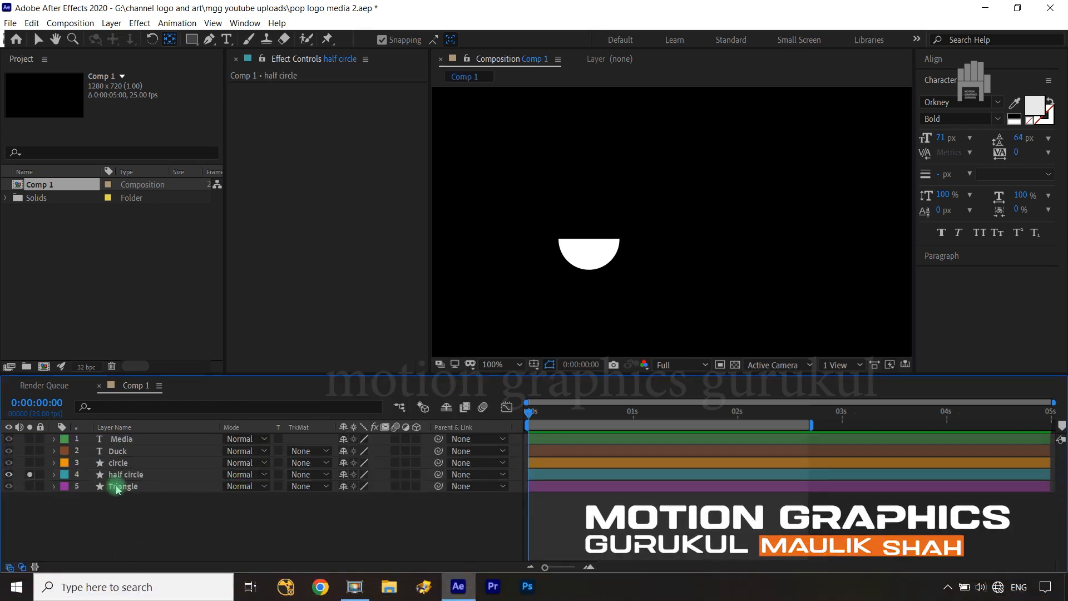
Solo the circle and Triangle layers together with the half circle
{"action": "left_click", "coordinate": [29, 463]}
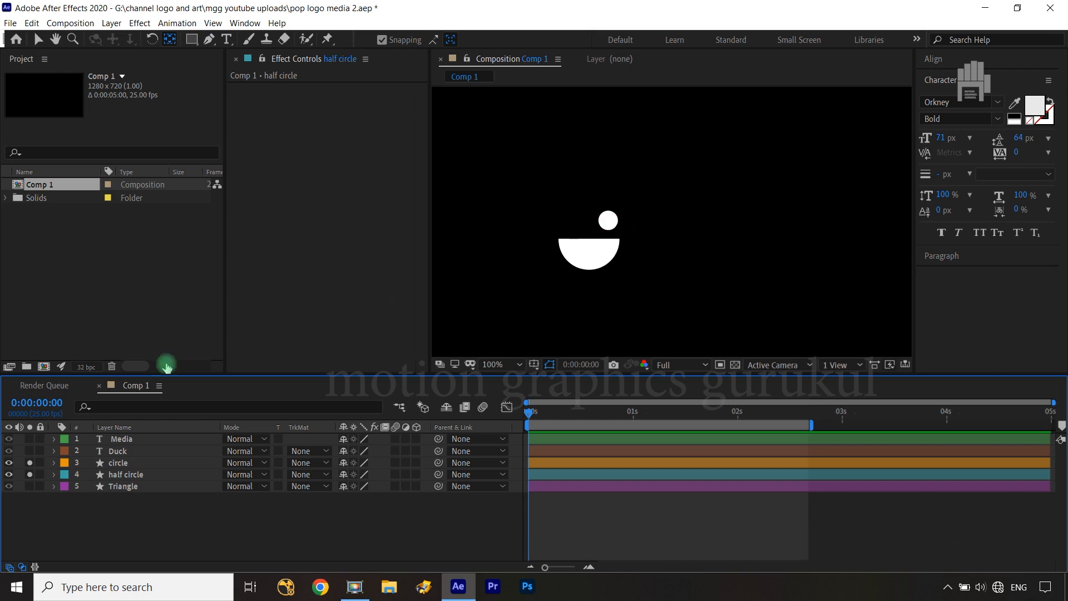
{"action": "left_click", "coordinate": [143, 463]}
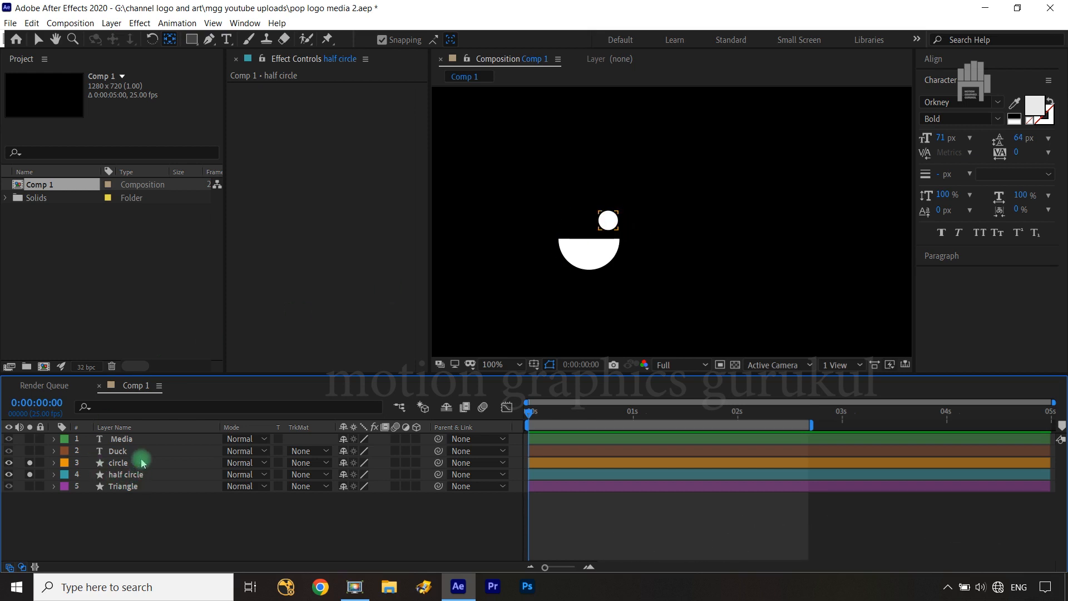
{"action": "left_click", "coordinate": [31, 488]}
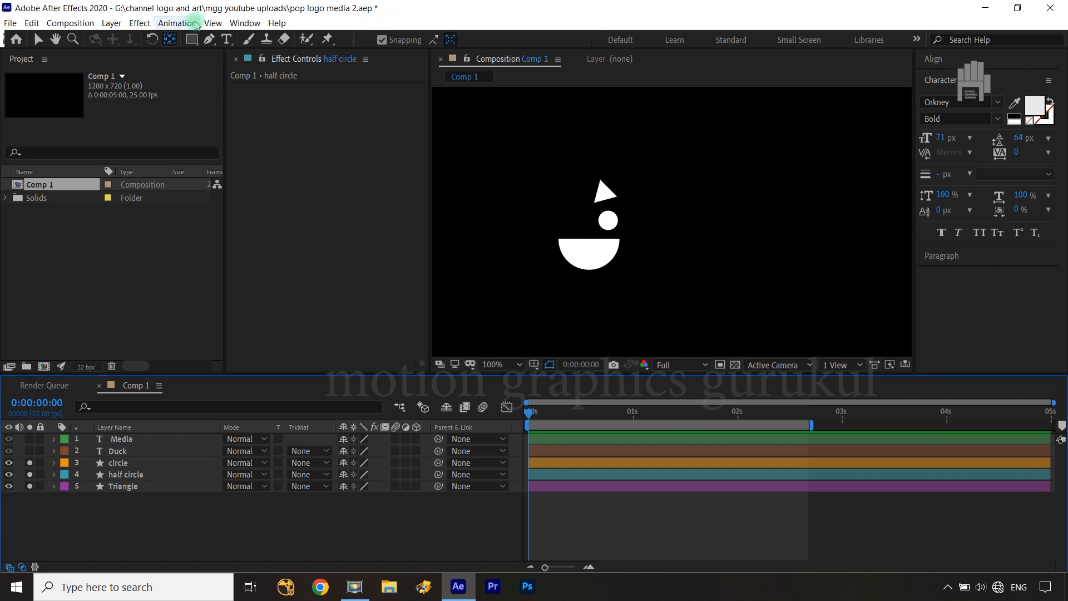
{"action": "left_click", "coordinate": [191, 40]}
{"action": "left_click_drag", "start_coordinate": [191, 44], "coordinate": [255, 62]}
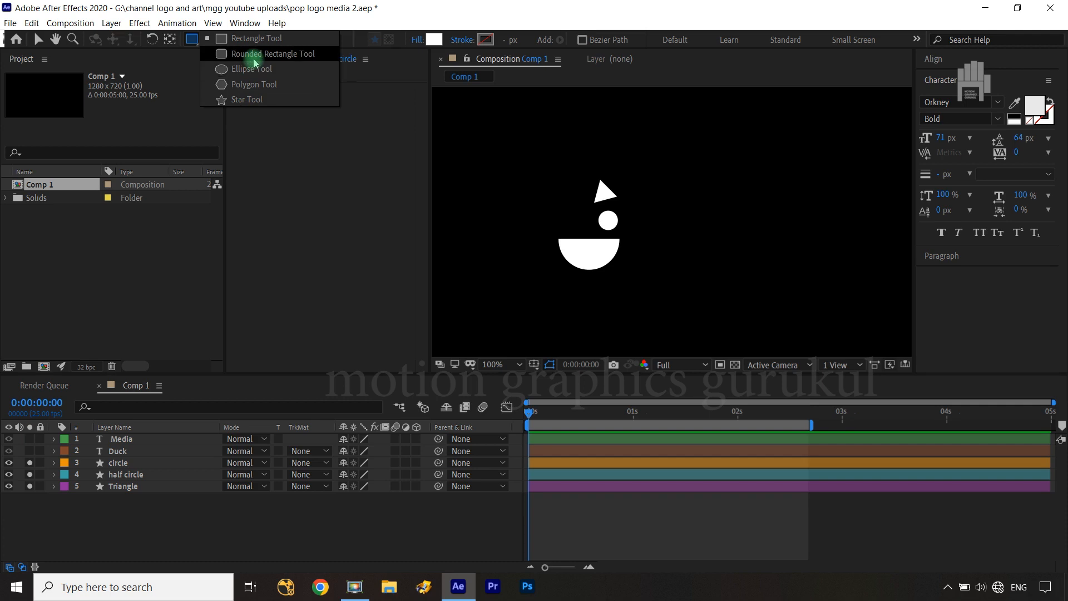
{"action": "left_click_drag", "start_coordinate": [255, 63], "coordinate": [259, 50]}
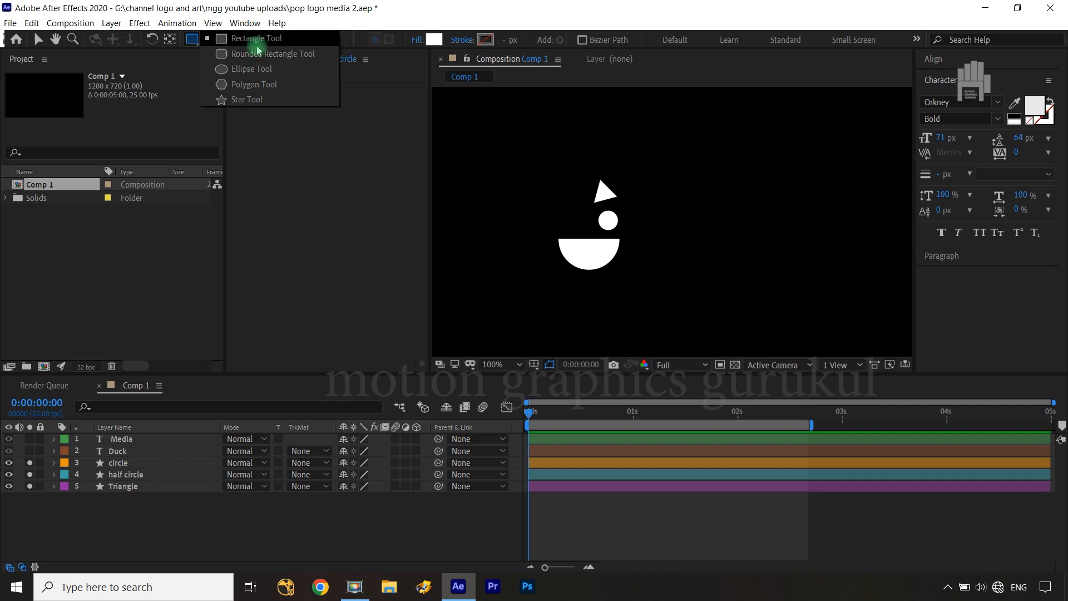
{"action": "left_click_drag", "start_coordinate": [259, 50], "coordinate": [267, 101]}
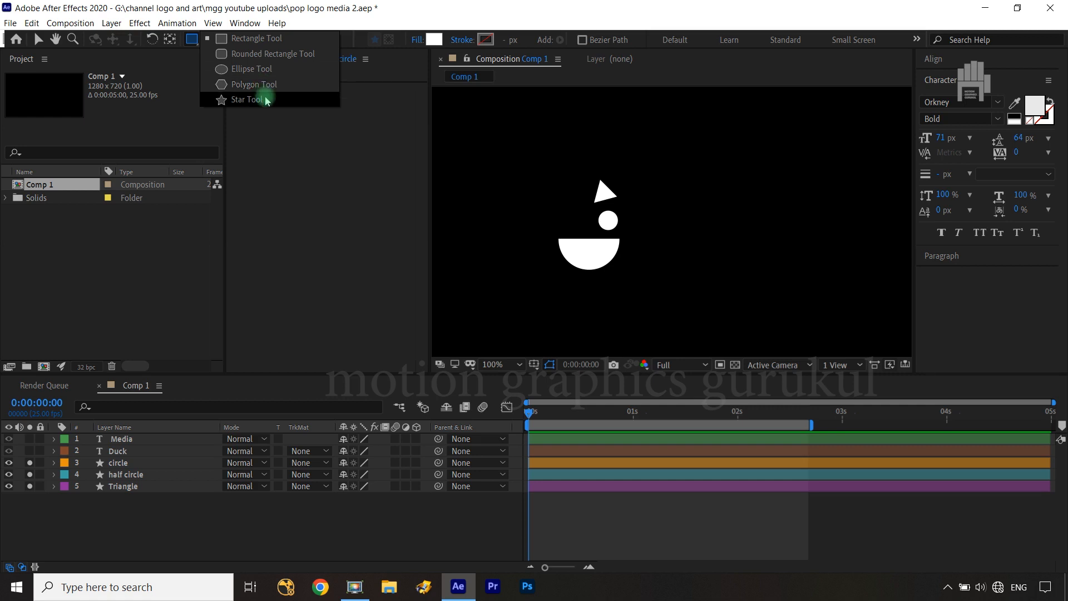
{"action": "left_click_drag", "start_coordinate": [267, 101], "coordinate": [188, 526]}
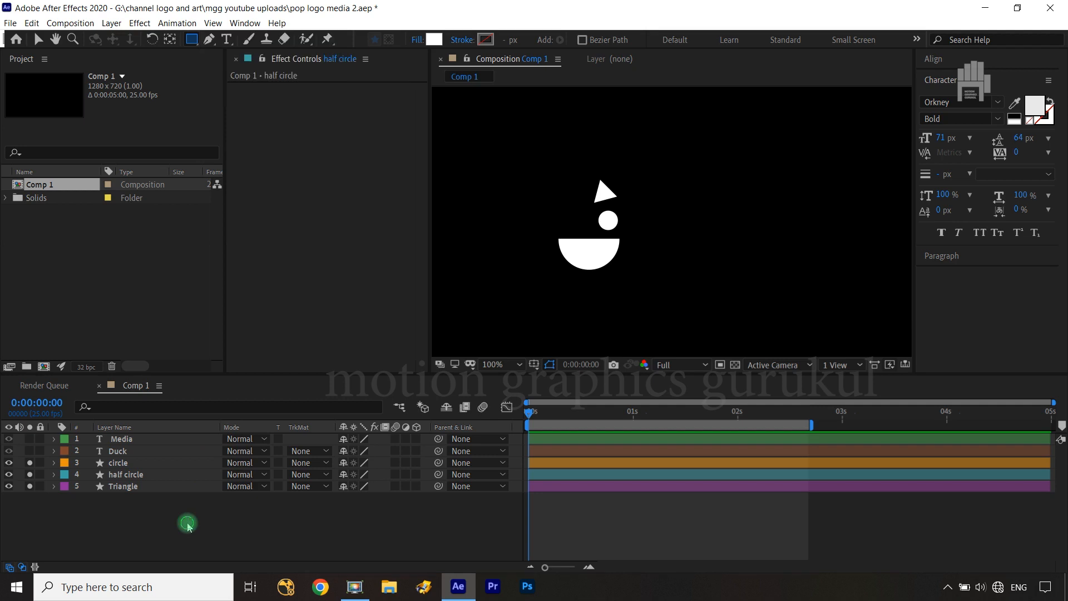
Solo the Duck and Media text layers as well, and deselect all layers
{"action": "left_click", "coordinate": [125, 451]}
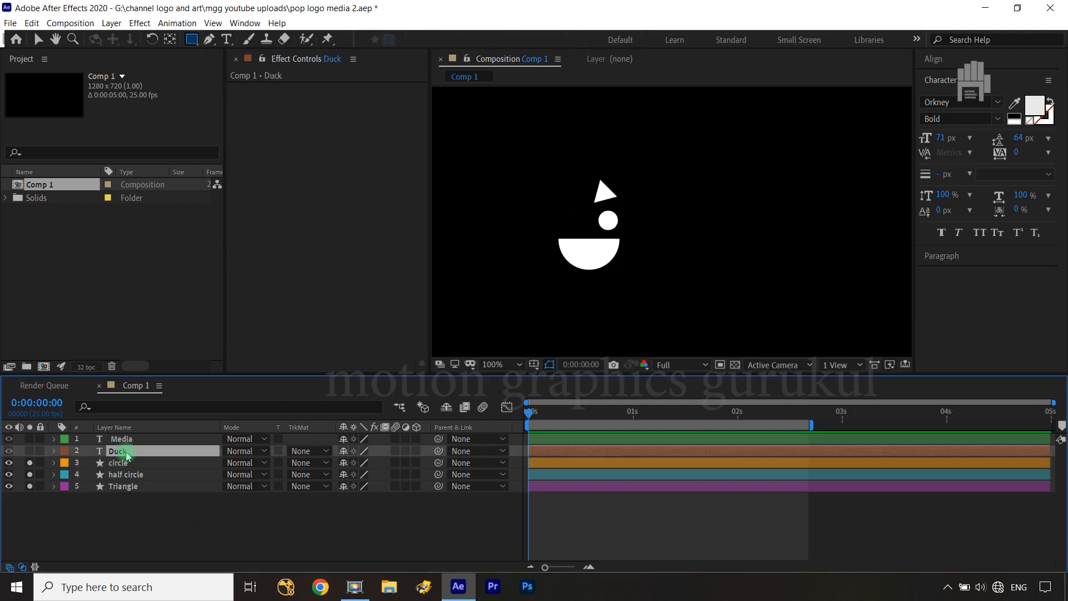
{"action": "left_click", "coordinate": [30, 452]}
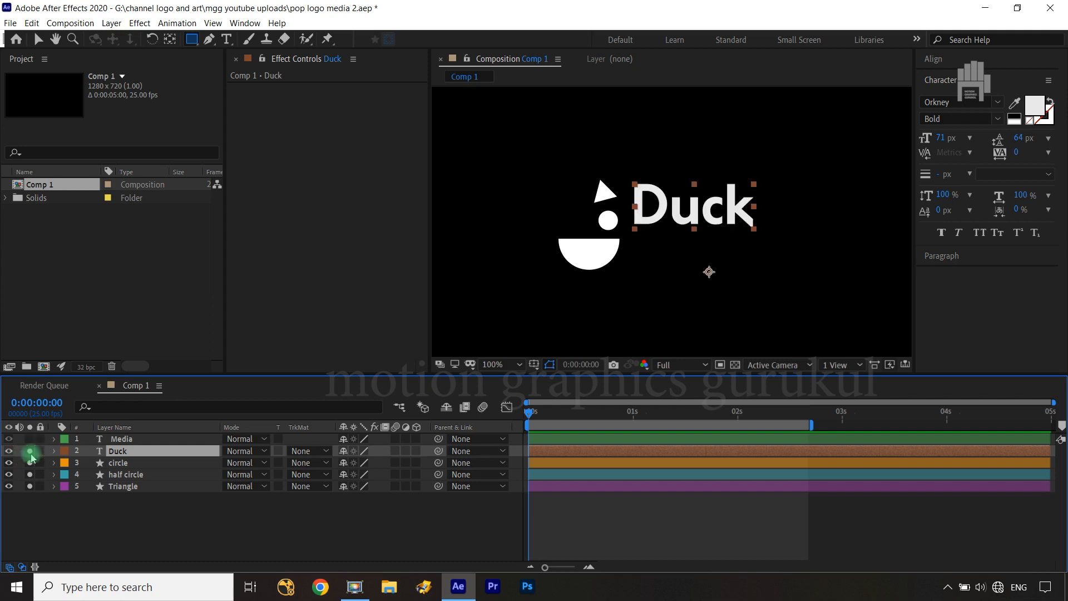
{"action": "left_click", "coordinate": [30, 439]}
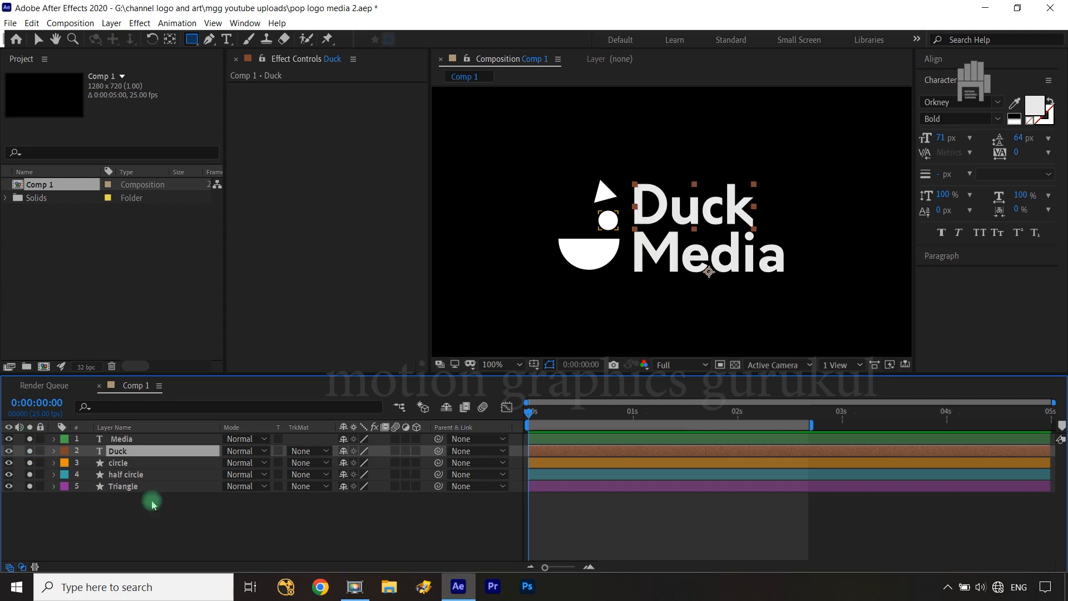
{"action": "left_click", "coordinate": [179, 508]}
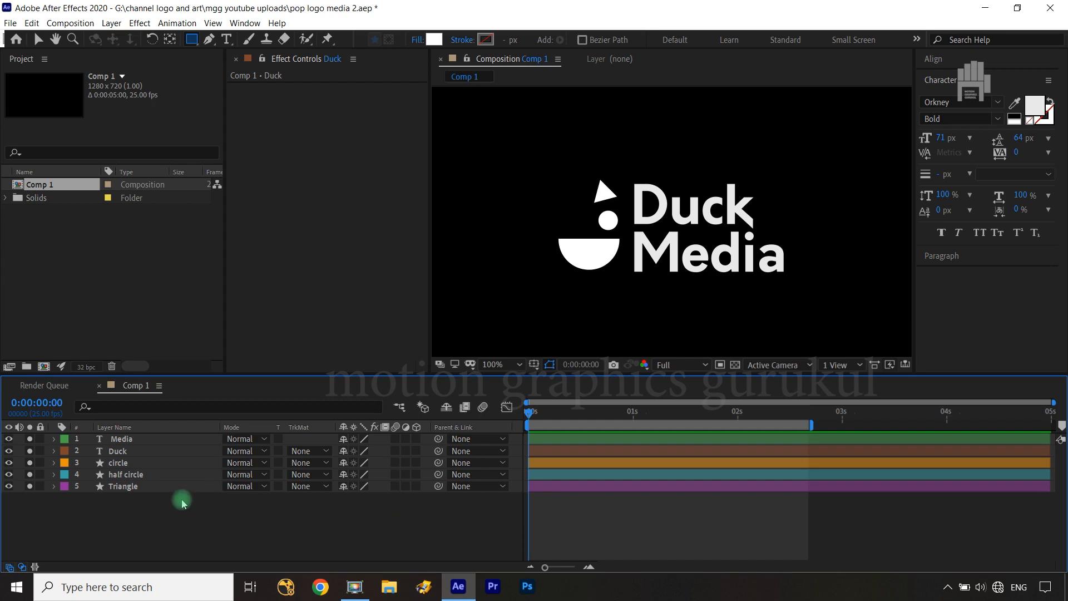
Add a Position keyframe to the circle layer and move that keyframe to 0:00:01:09
{"action": "left_click", "coordinate": [128, 468]}
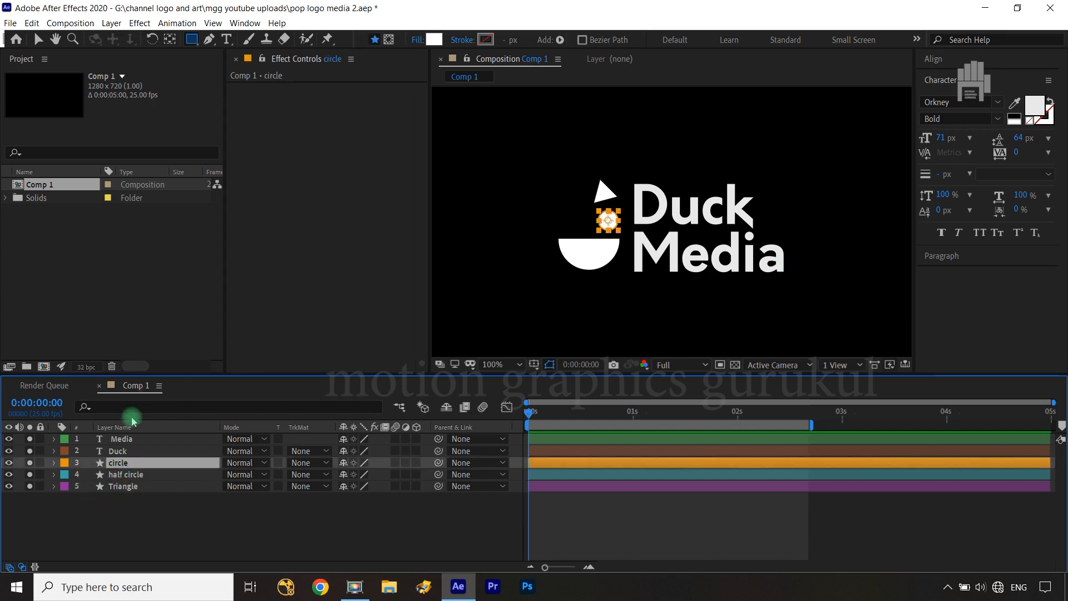
{"action": "key", "text": "p"}
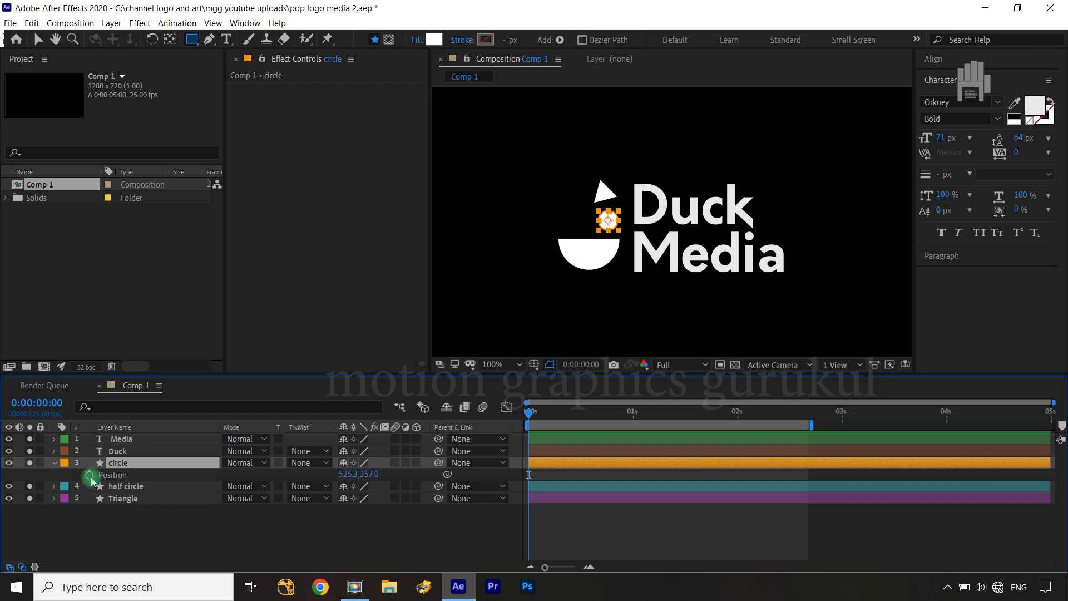
{"action": "left_click", "coordinate": [89, 475]}
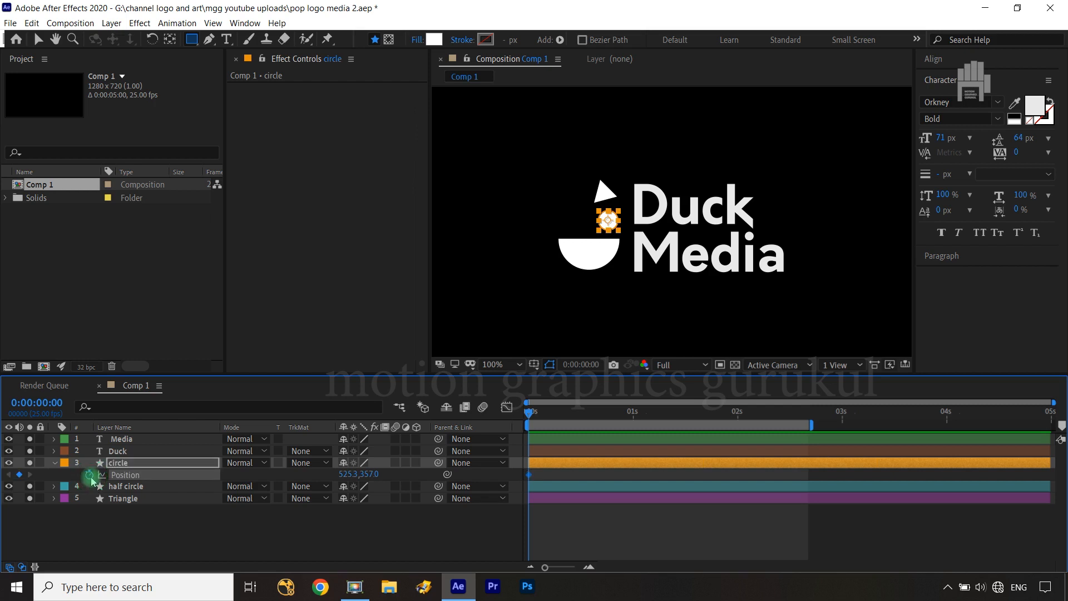
{"action": "left_click_drag", "start_coordinate": [529, 475], "coordinate": [672, 482]}
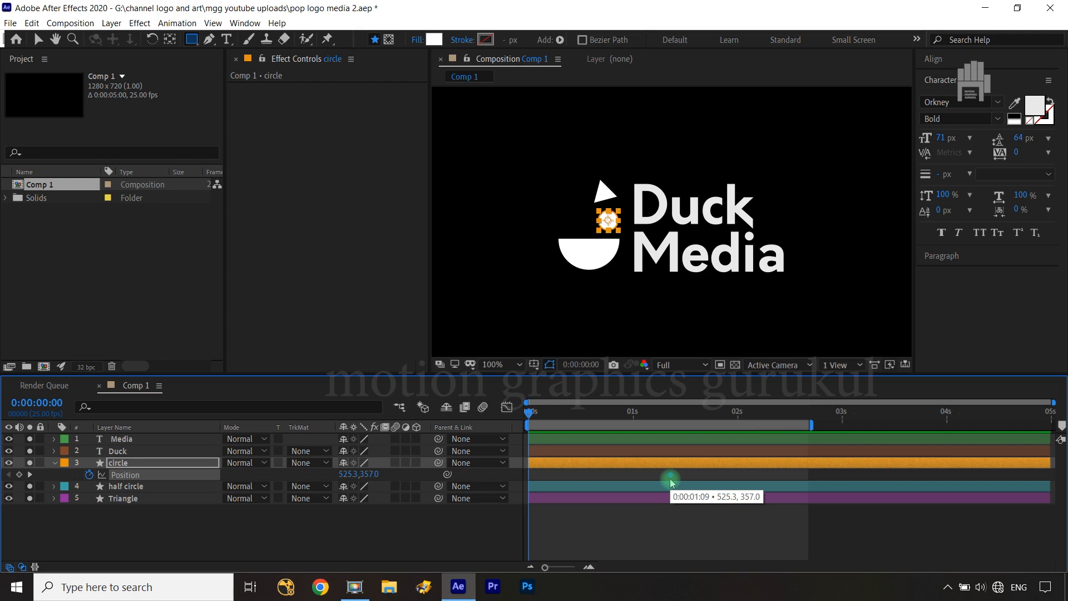
{"action": "left_click_drag", "start_coordinate": [671, 482], "coordinate": [672, 481]}
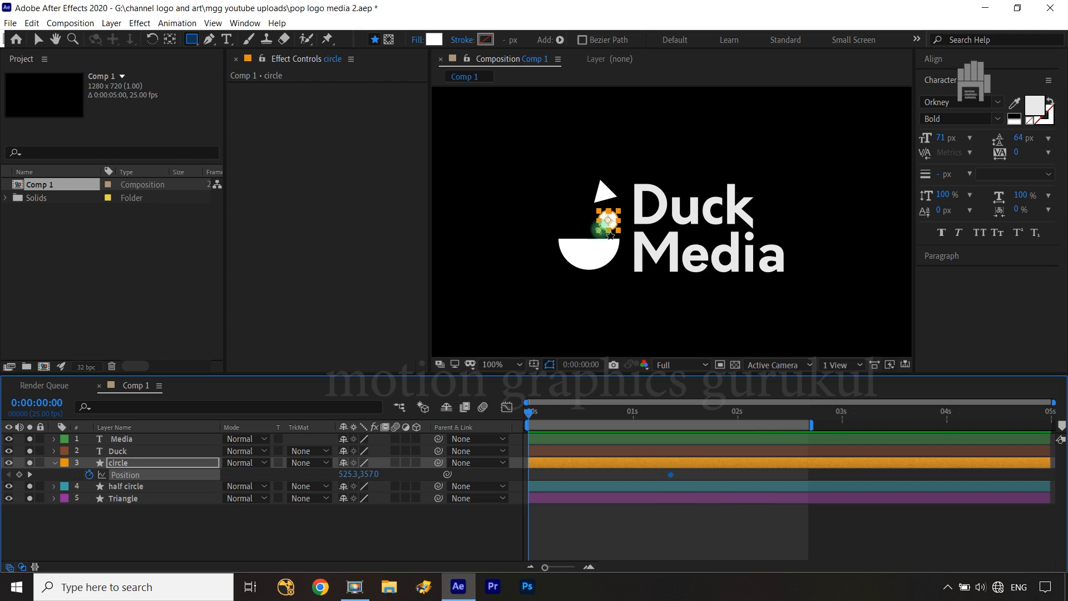
At frame 0, set the circle's position to 492.3, 265.0 so it starts above the half circle
{"action": "key", "text": "v"}
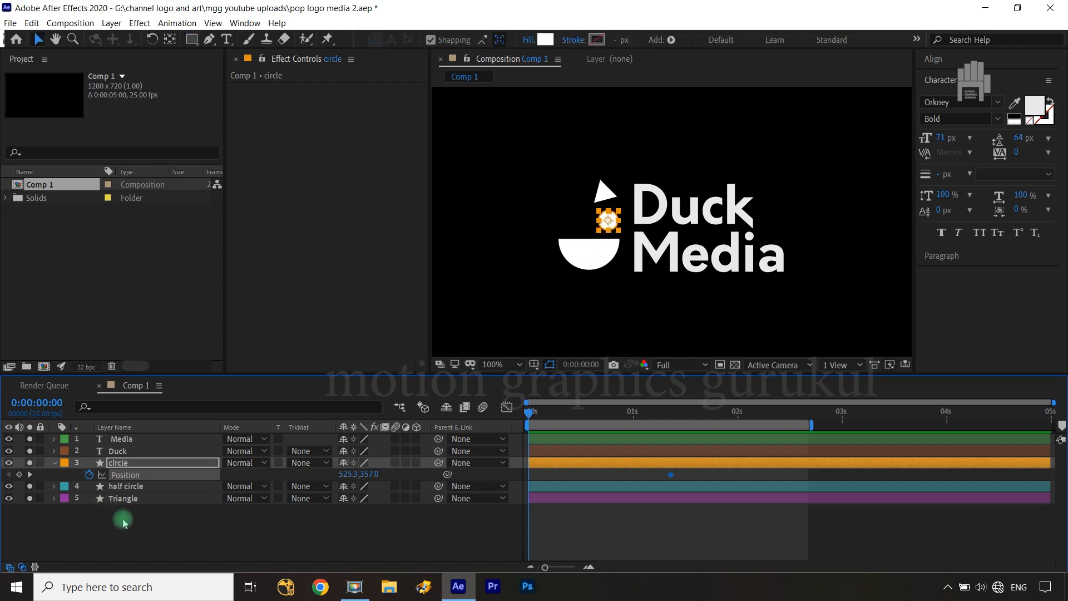
{"action": "left_click", "coordinate": [158, 465]}
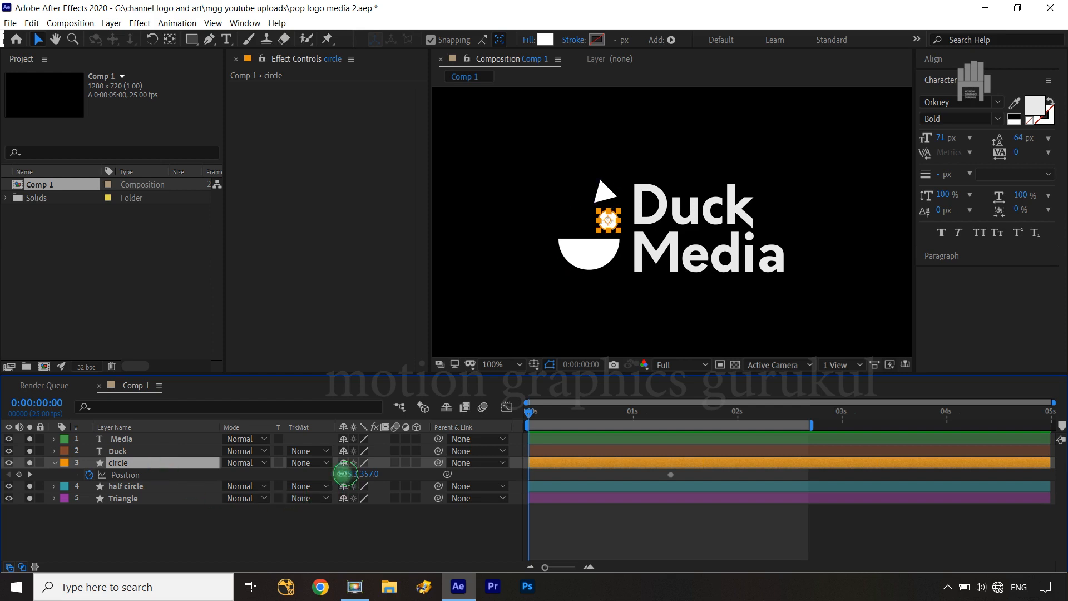
{"action": "left_click_drag", "start_coordinate": [341, 474], "coordinate": [326, 477]}
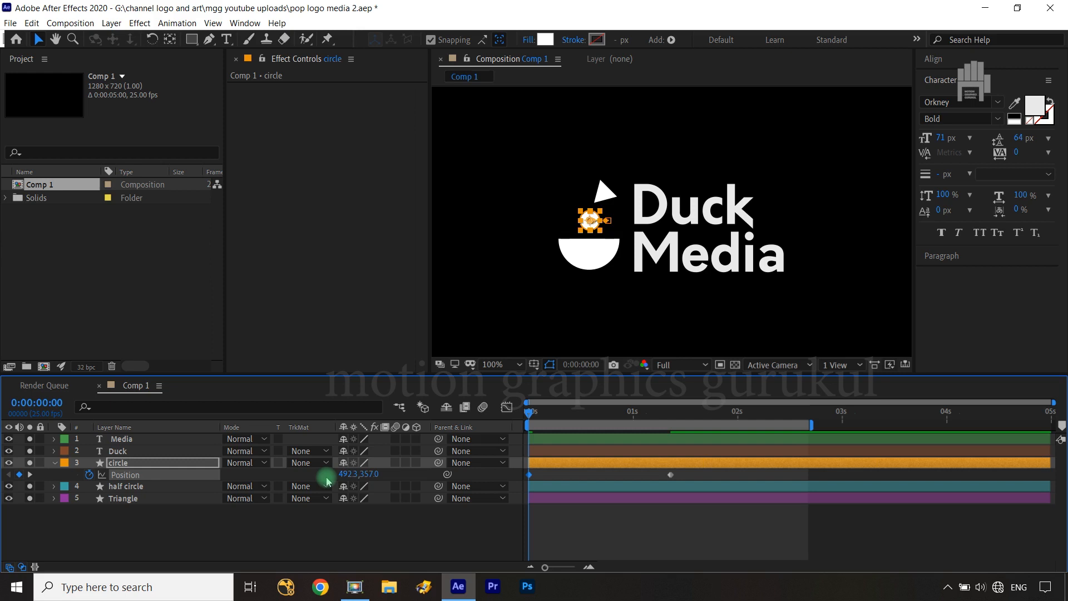
{"action": "key", "text": "period"}
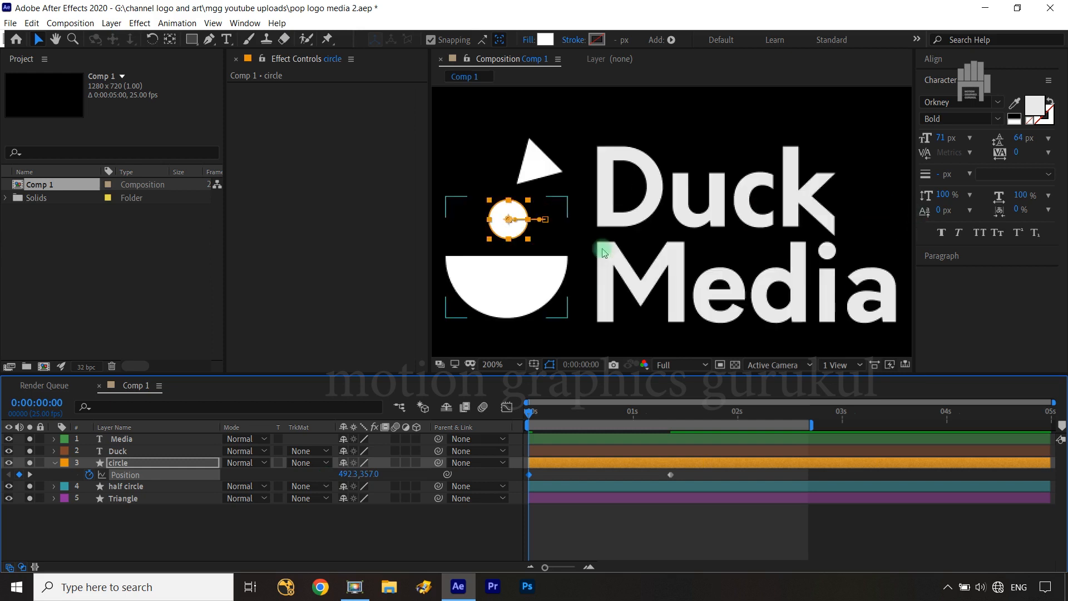
{"action": "left_click_drag", "start_coordinate": [624, 271], "coordinate": [692, 282]}
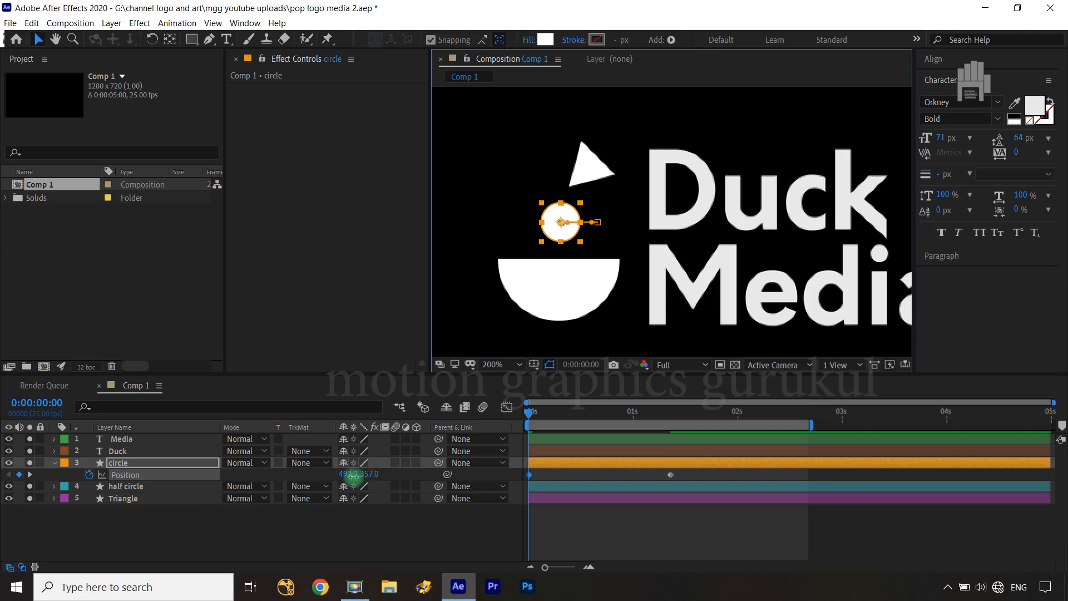
{"action": "left_click_drag", "start_coordinate": [353, 476], "coordinate": [304, 477]}
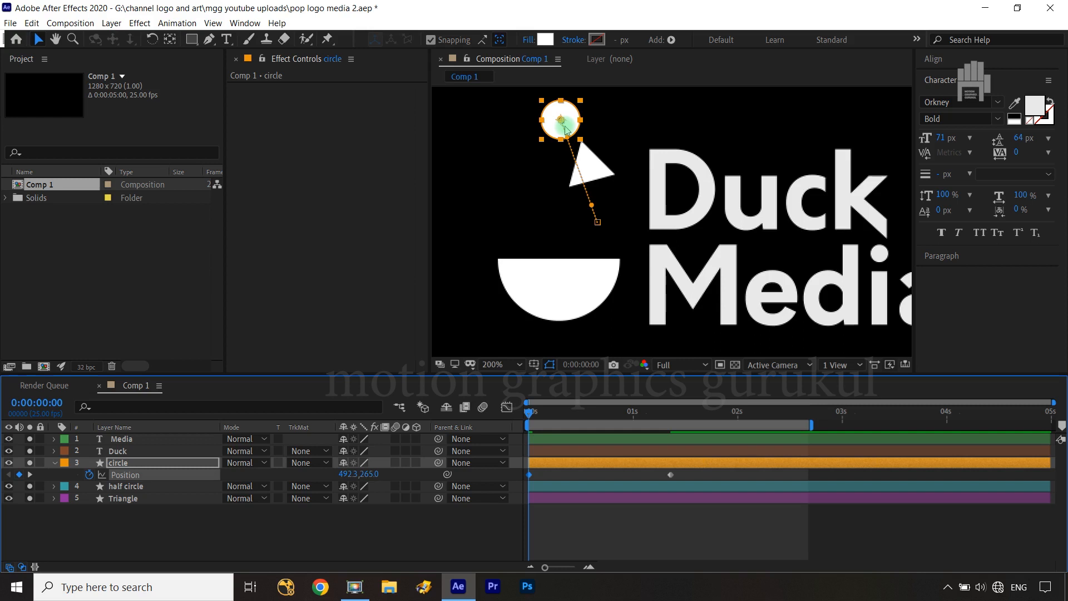
At frame 7, keyframe the circle's position at 495.1, 396.0 so it drops onto the half circle
{"action": "key", "text": "shift+Page_Down"}
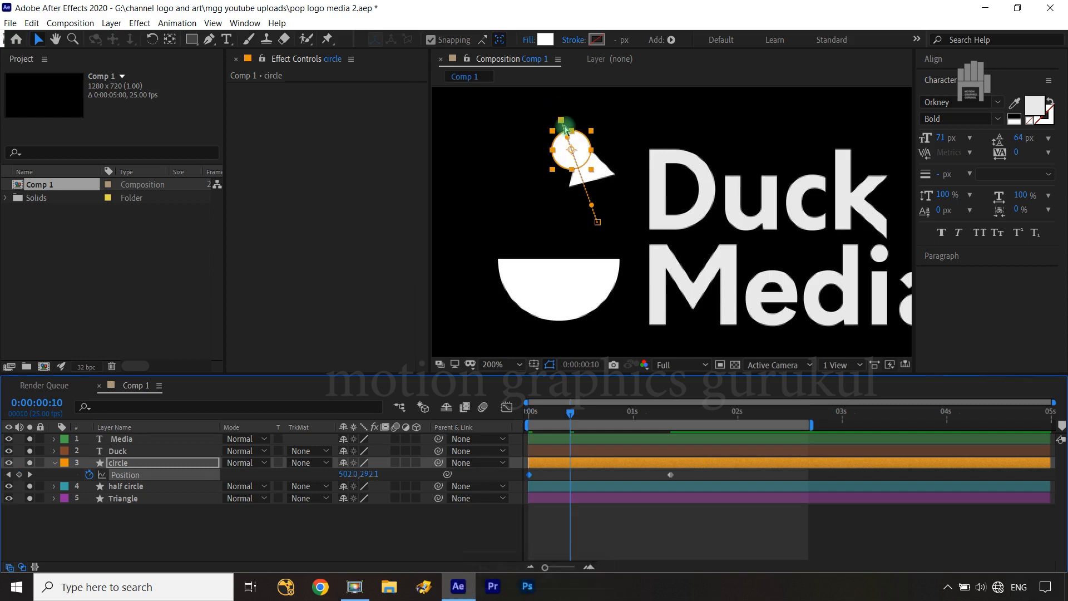
{"action": "key", "text": "ctrl+Left"}
{"action": "key", "text": "ctrl+Left"}
{"action": "key", "text": "ctrl+Left"}
{"action": "key", "text": "ctrl+Left"}
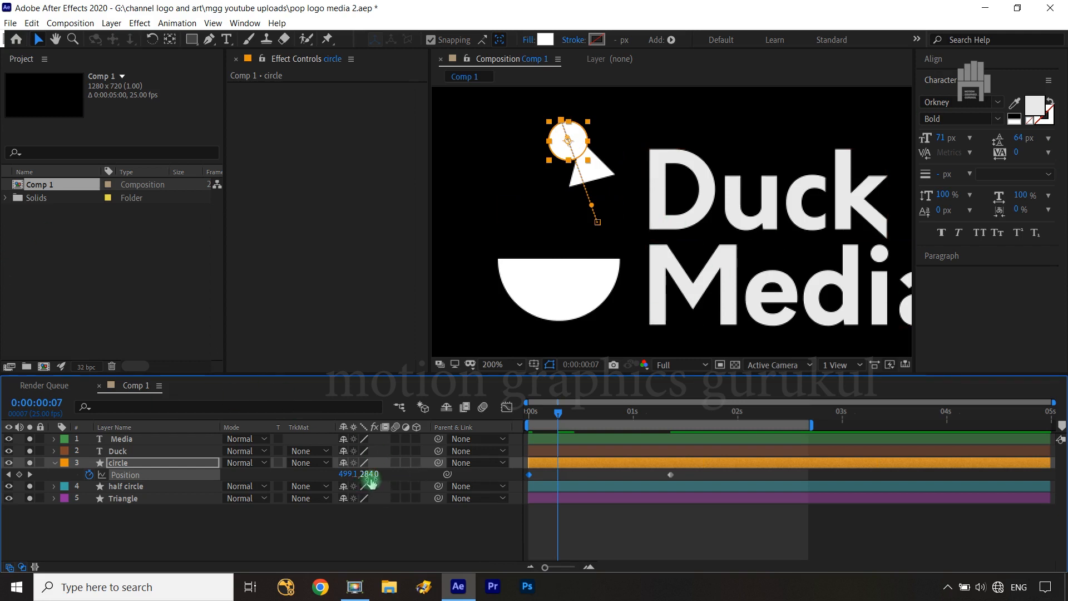
{"action": "left_click_drag", "start_coordinate": [369, 477], "coordinate": [435, 475]}
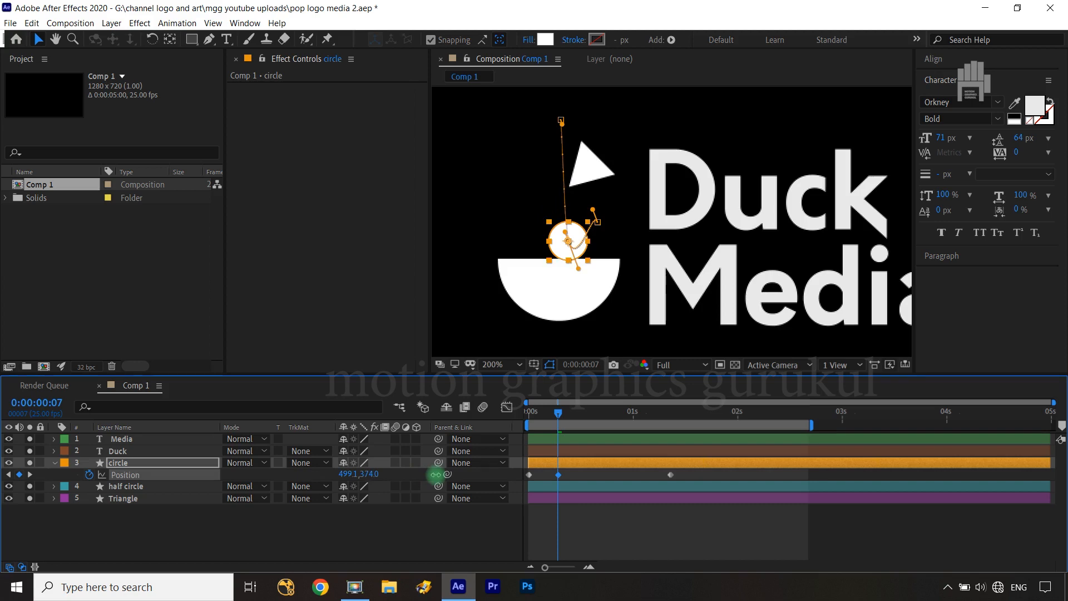
{"action": "left_click_drag", "start_coordinate": [435, 475], "coordinate": [452, 473]}
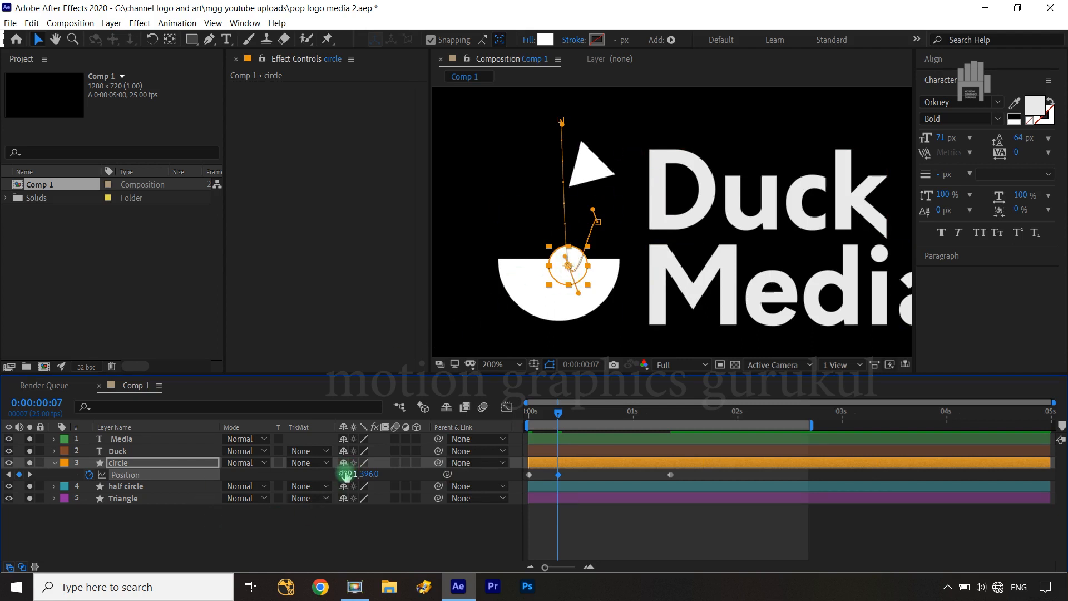
{"action": "left_click_drag", "start_coordinate": [345, 474], "coordinate": [344, 473]}
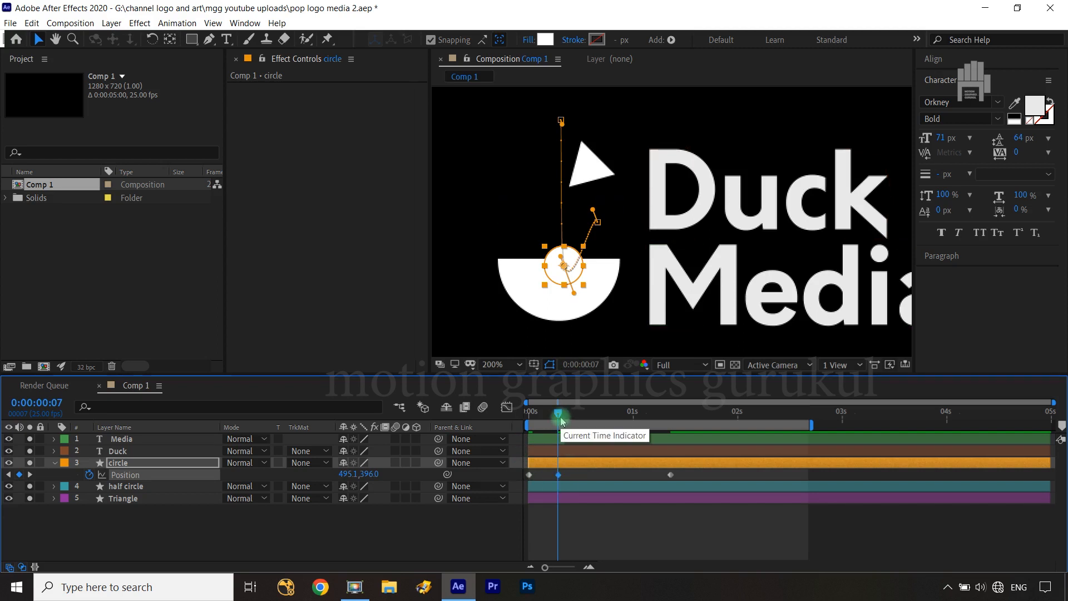
At frame 17, keyframe the circle's position at 494.7, 263.8 so it bounces back up
{"action": "key", "text": "shift+Page_Down"}
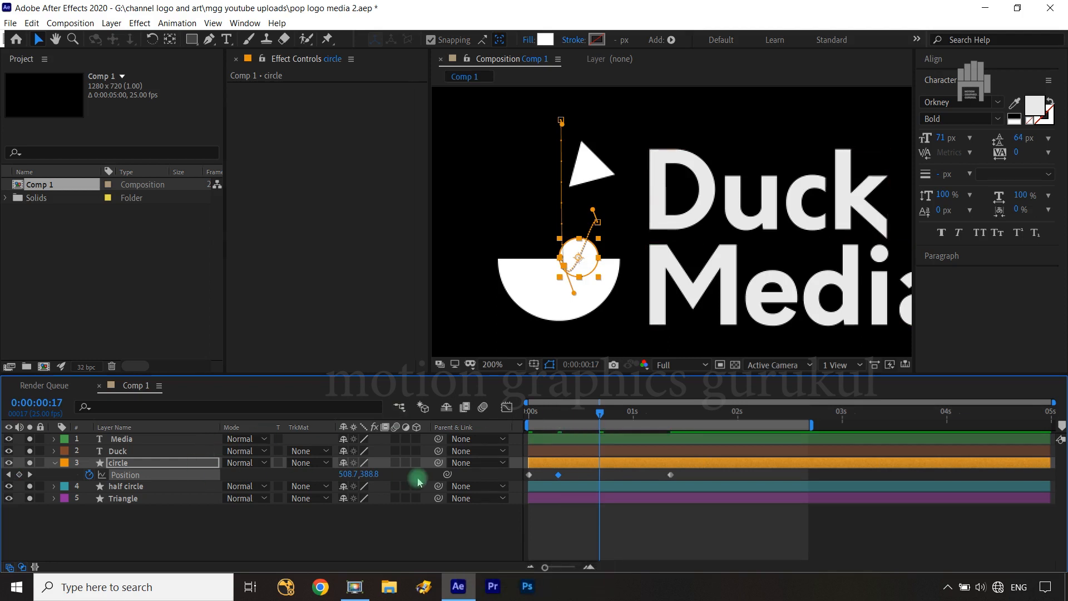
{"action": "left_click_drag", "start_coordinate": [369, 473], "coordinate": [299, 460]}
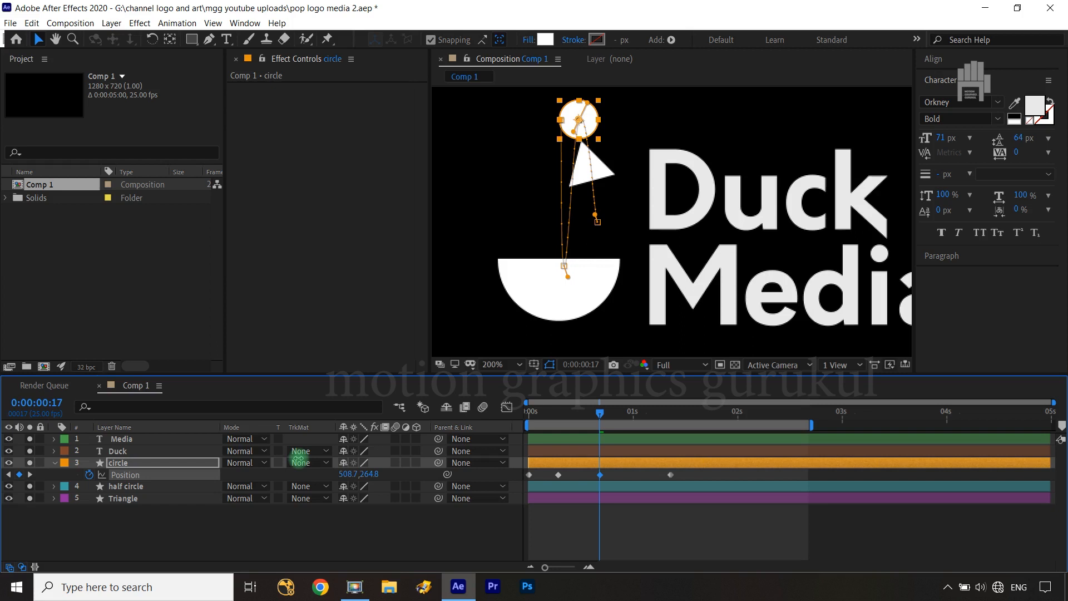
{"action": "left_click_drag", "start_coordinate": [300, 461], "coordinate": [331, 475]}
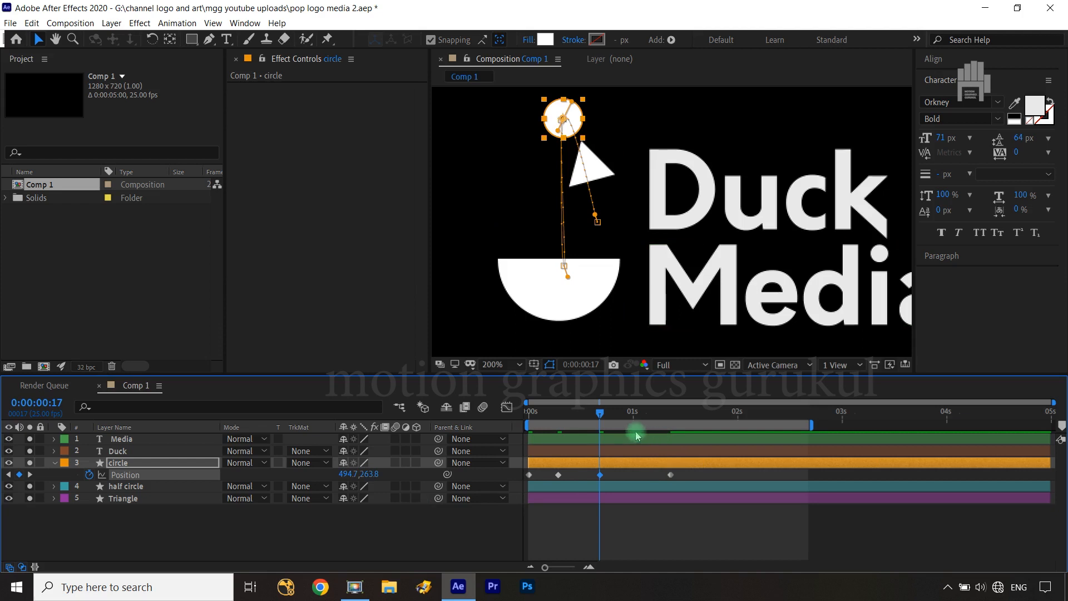
At frame 24, keyframe the circle's position at 495.8, 372.6 so it lands on the half circle again
{"action": "key", "text": "shift+Page_Down"}
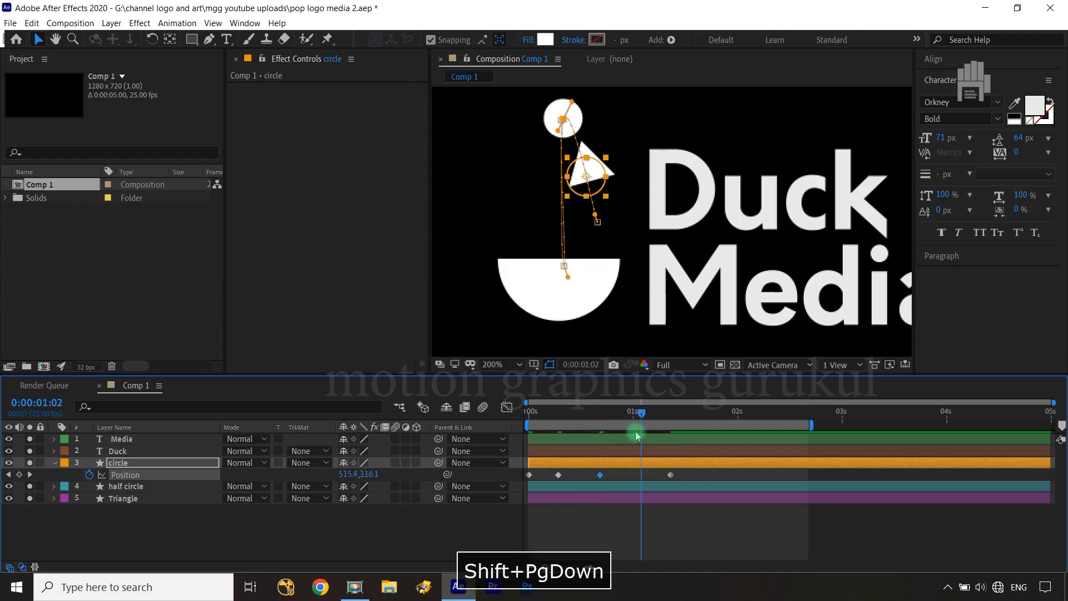
{"action": "key", "text": "ctrl+Left"}
{"action": "key", "text": "ctrl+Left"}
{"action": "key", "text": "ctrl+Left"}
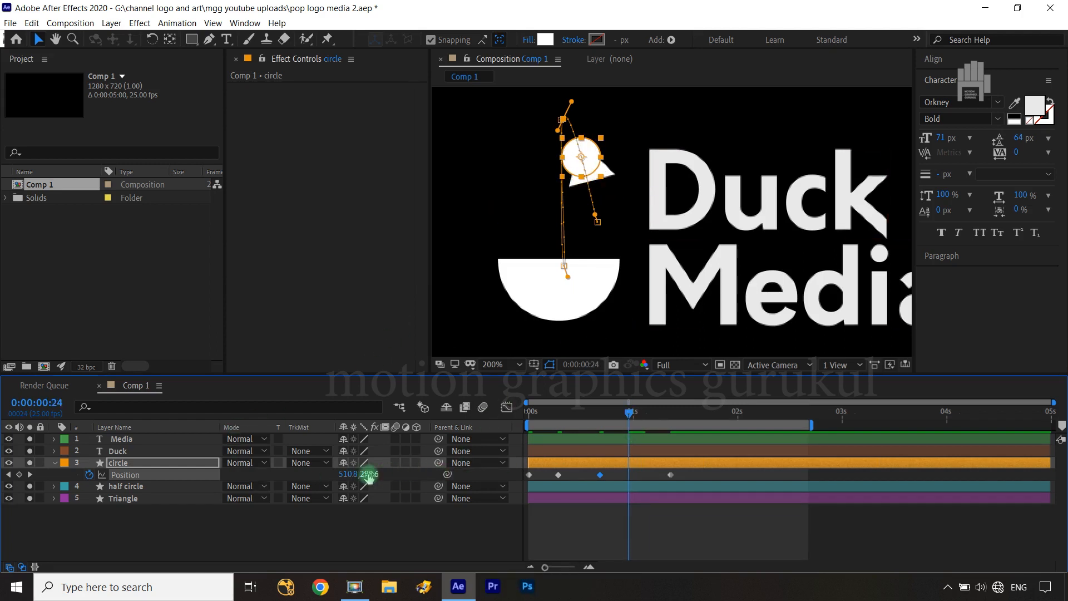
{"action": "left_click_drag", "start_coordinate": [368, 476], "coordinate": [424, 468]}
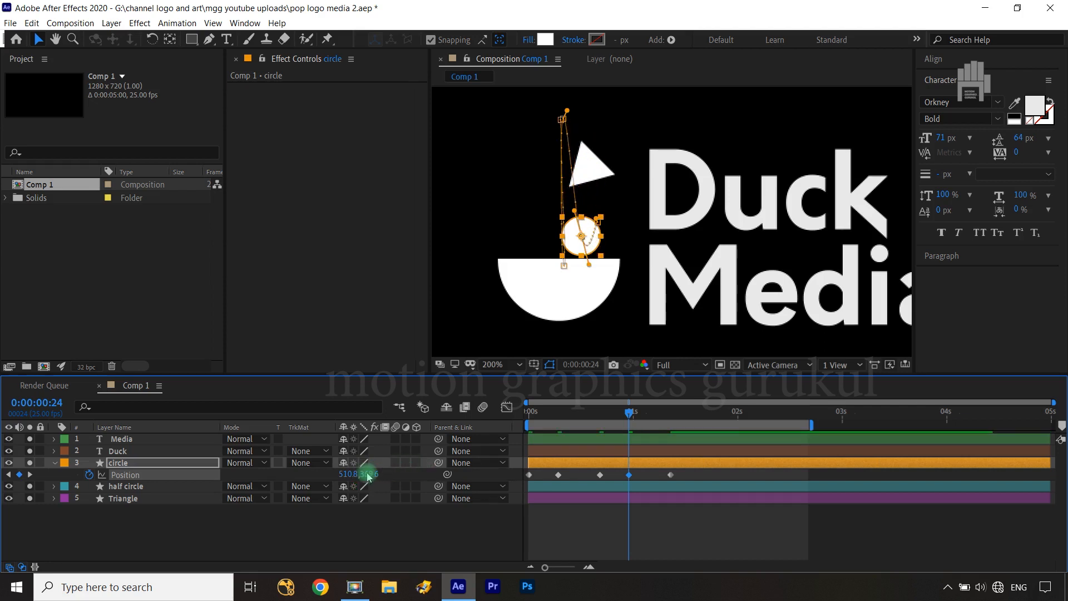
{"action": "left_click_drag", "start_coordinate": [346, 474], "coordinate": [378, 474]}
{"action": "left_click", "coordinate": [363, 526]}
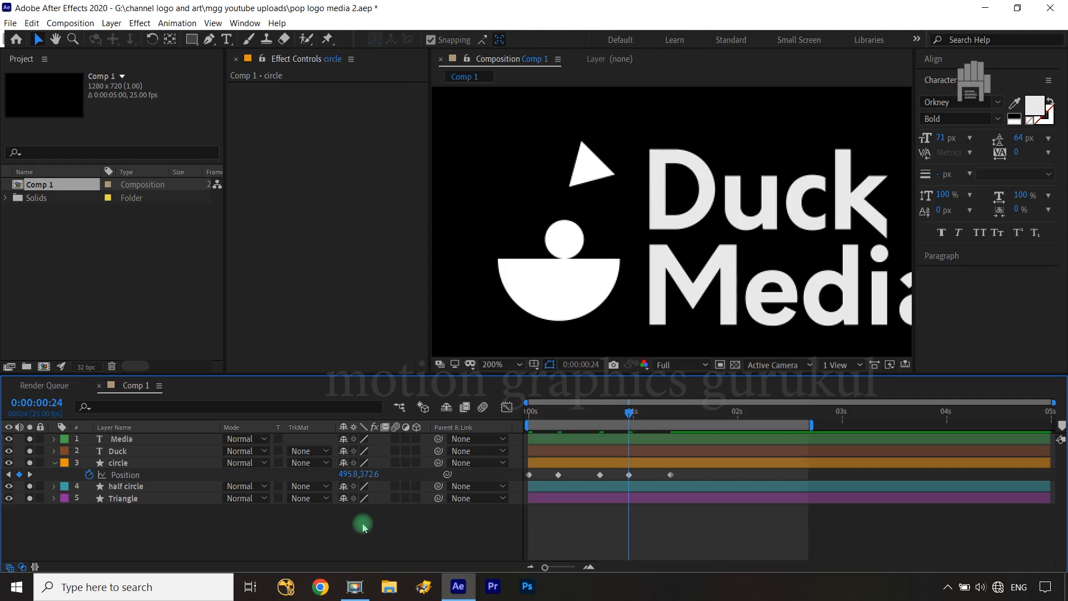
Raise the motion path handle of the circle's frame 24 keyframe so the path arcs upward into the final logo position
{"action": "left_click", "coordinate": [632, 415]}
{"action": "mouse_move", "coordinate": [635, 419]}
{"action": "left_mouse_down"}
{"action": "mouse_move", "coordinate": [668, 414]}
{"action": "mouse_move", "coordinate": [630, 412]}
{"action": "left_mouse_up"}
{"action": "left_click", "coordinate": [131, 467]}
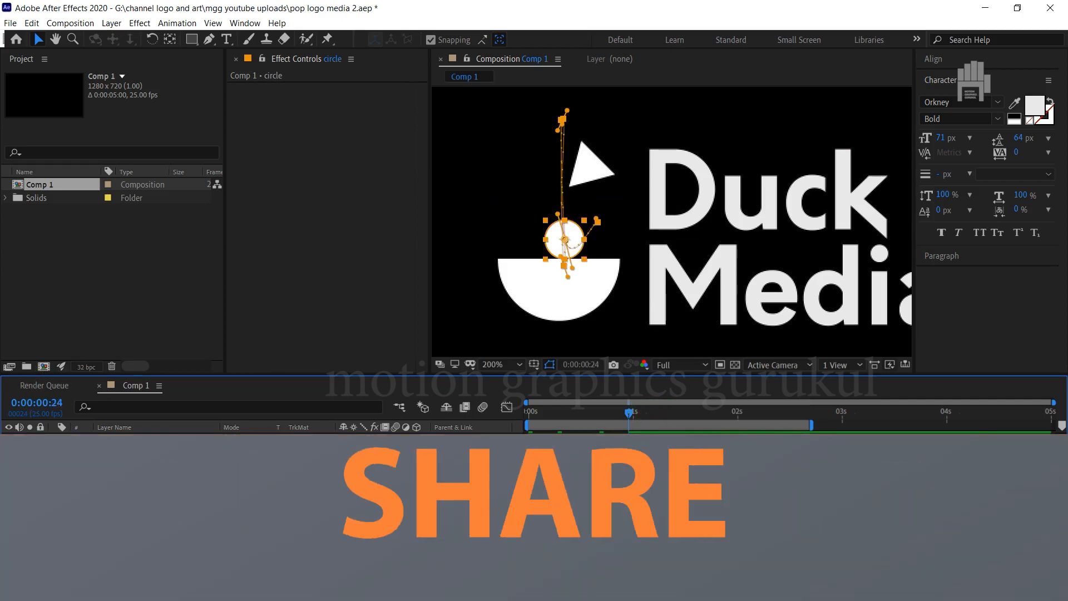
{"action": "scroll", "coordinate": [587, 256], "scroll_direction": "up", "scroll_amount": 1}
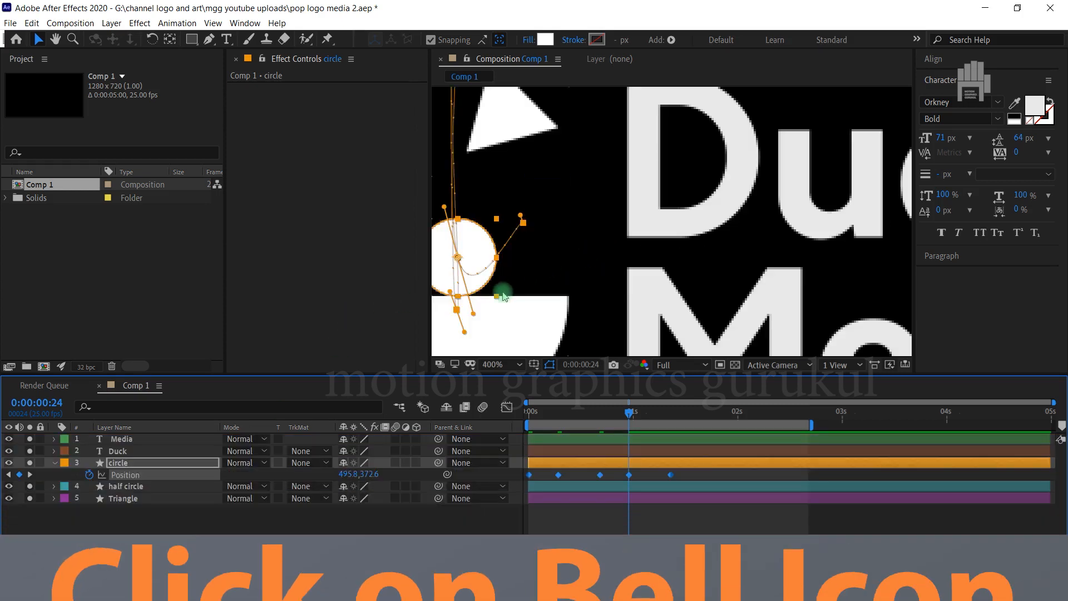
{"action": "left_click", "coordinate": [474, 315]}
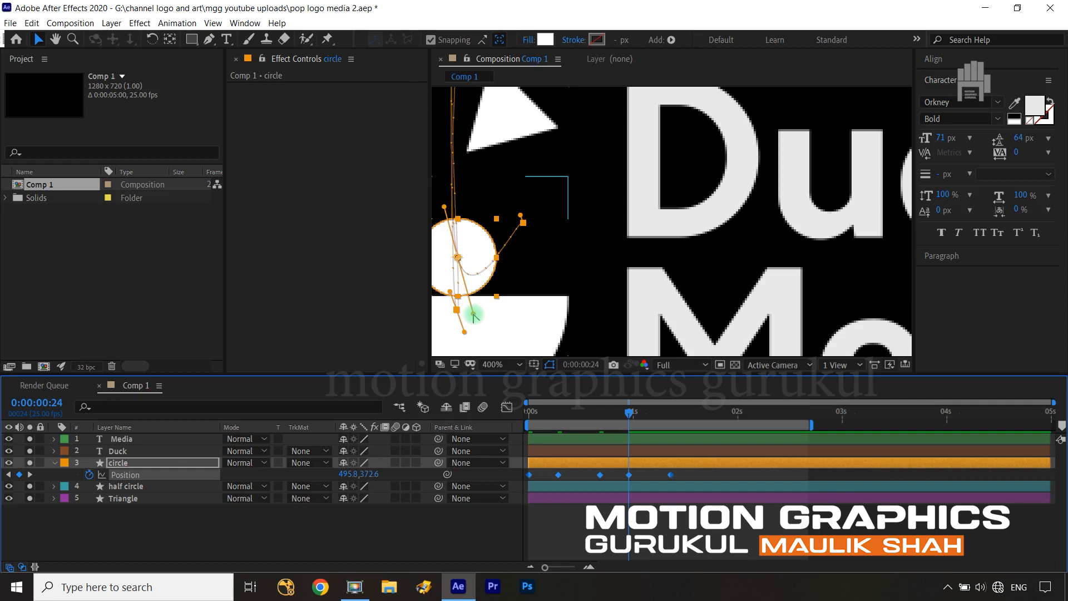
{"action": "mouse_move", "coordinate": [474, 315]}
{"action": "left_mouse_down"}
{"action": "mouse_move", "coordinate": [463, 263]}
{"action": "mouse_move", "coordinate": [473, 225]}
{"action": "left_mouse_up"}
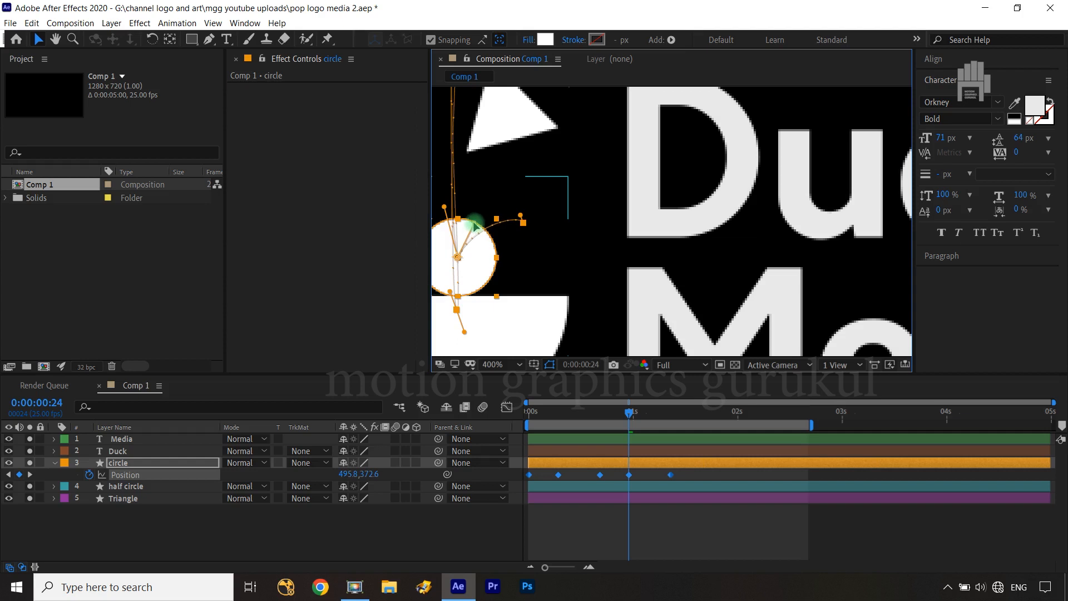
{"action": "left_click", "coordinate": [476, 529]}
{"action": "left_click", "coordinate": [627, 413]}
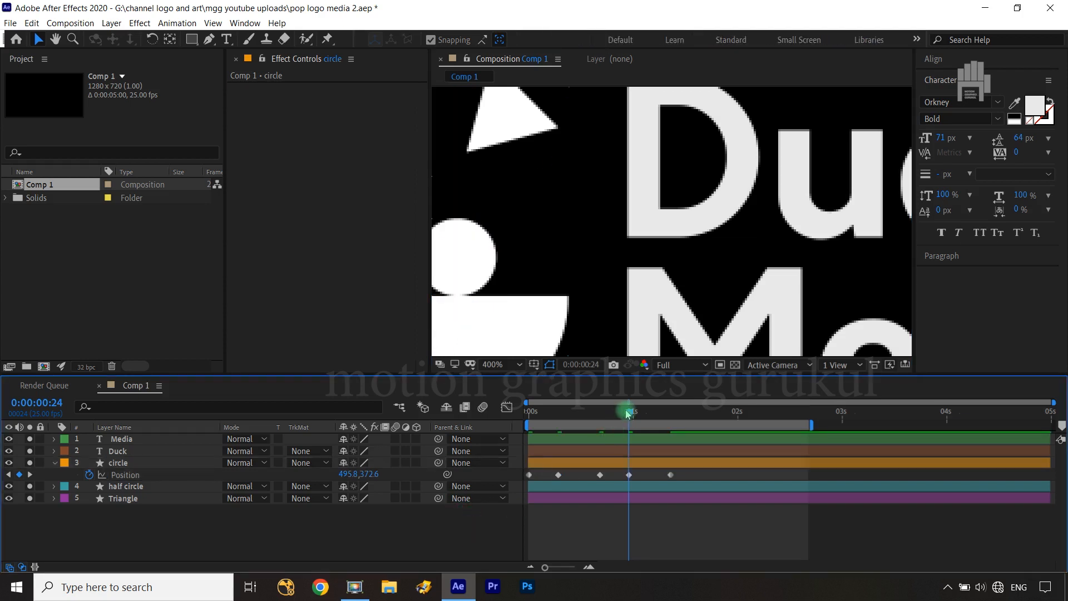
{"action": "left_click_drag", "start_coordinate": [628, 413], "coordinate": [669, 411]}
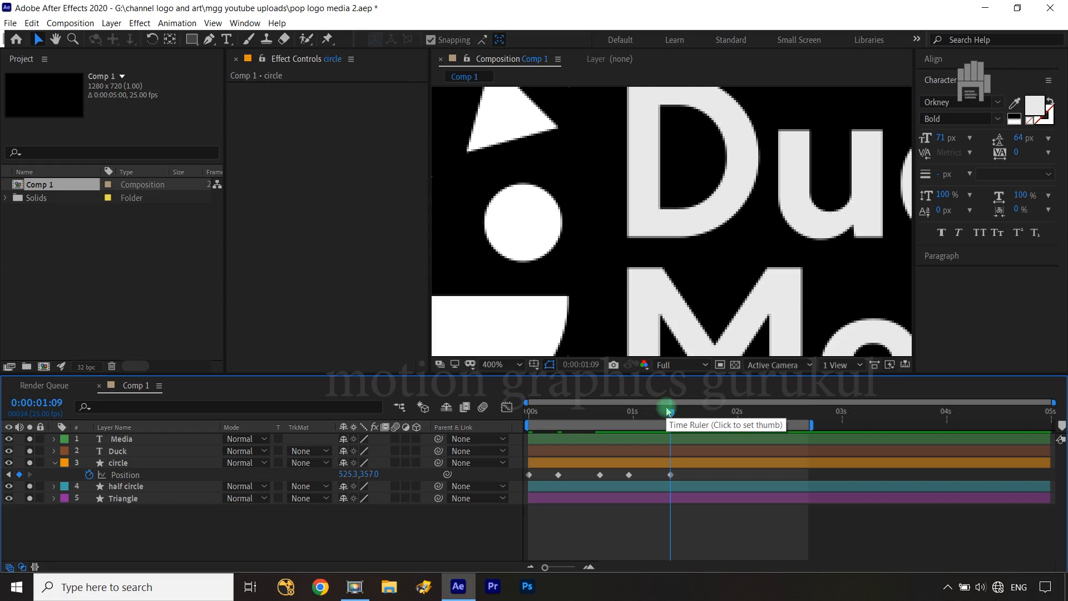
At frame 7, start Mask Path keyframing on the half circle's Mask 1
{"action": "left_click_drag", "start_coordinate": [669, 412], "coordinate": [523, 420]}
{"action": "scroll", "coordinate": [608, 244], "scroll_direction": "down", "scroll_amount": 2}
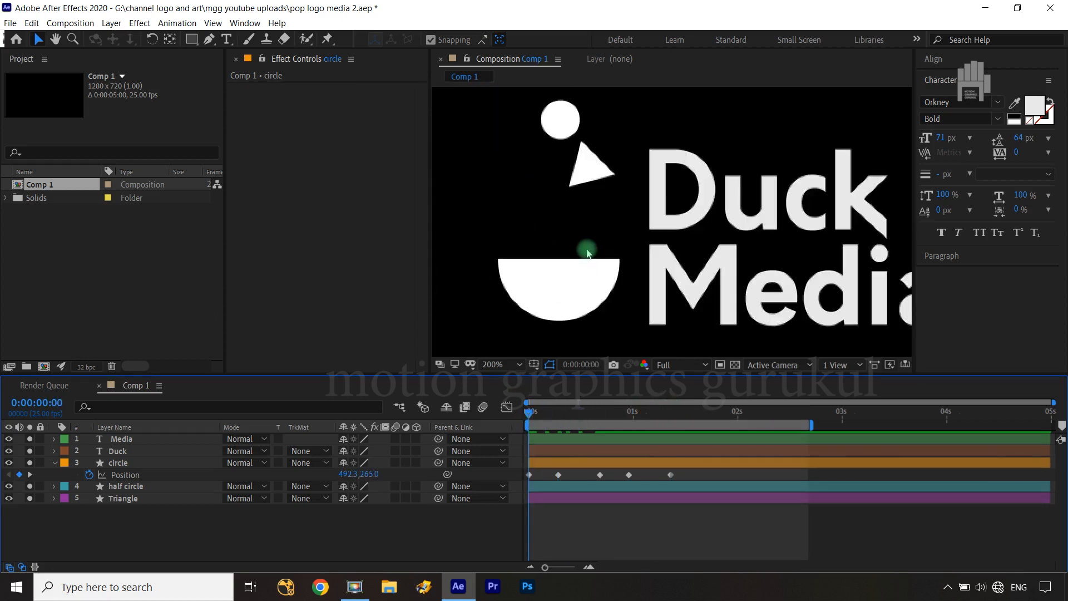
{"action": "left_click_drag", "start_coordinate": [531, 411], "coordinate": [560, 413]}
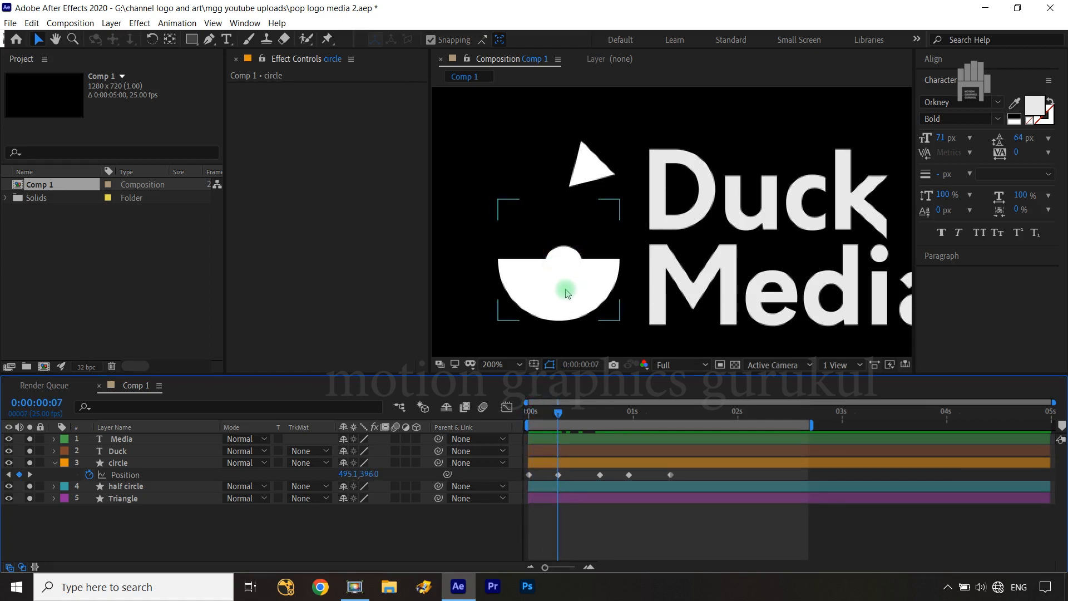
{"action": "left_click", "coordinate": [135, 490]}
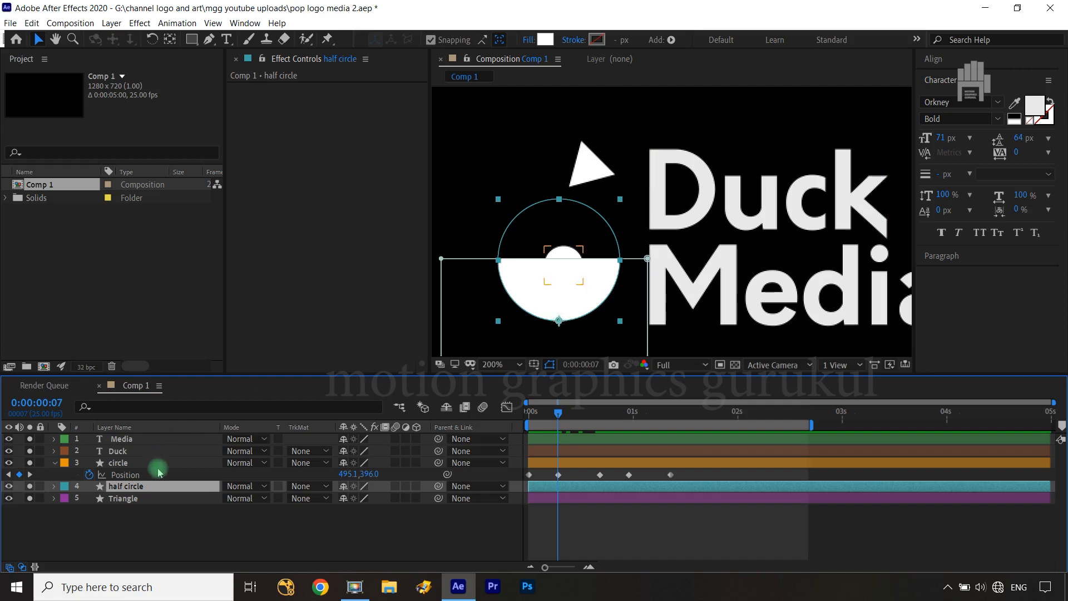
{"action": "key", "text": "m"}
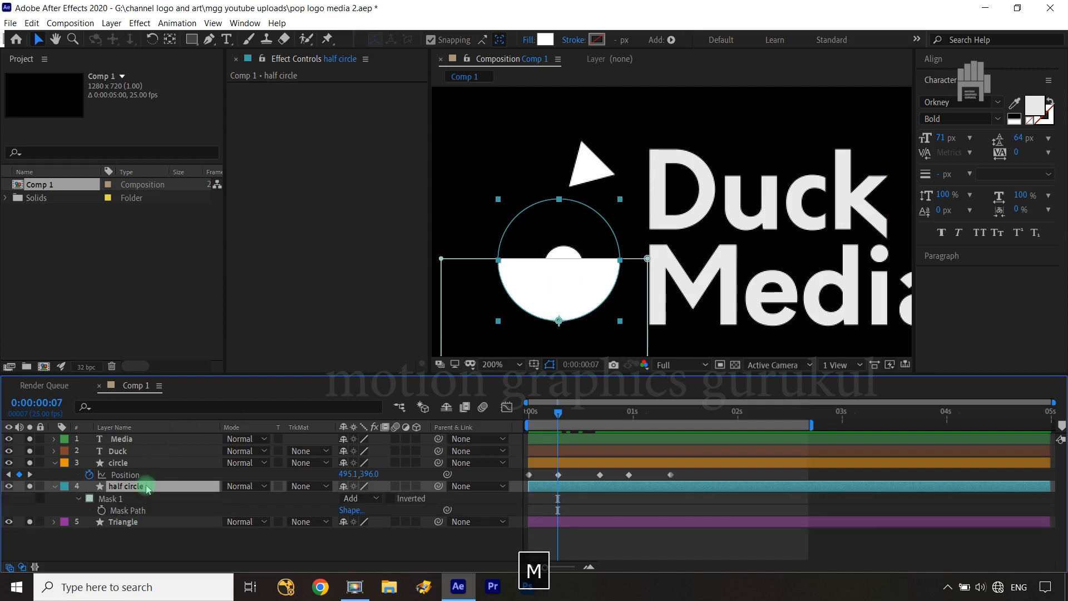
{"action": "left_click", "coordinate": [102, 511]}
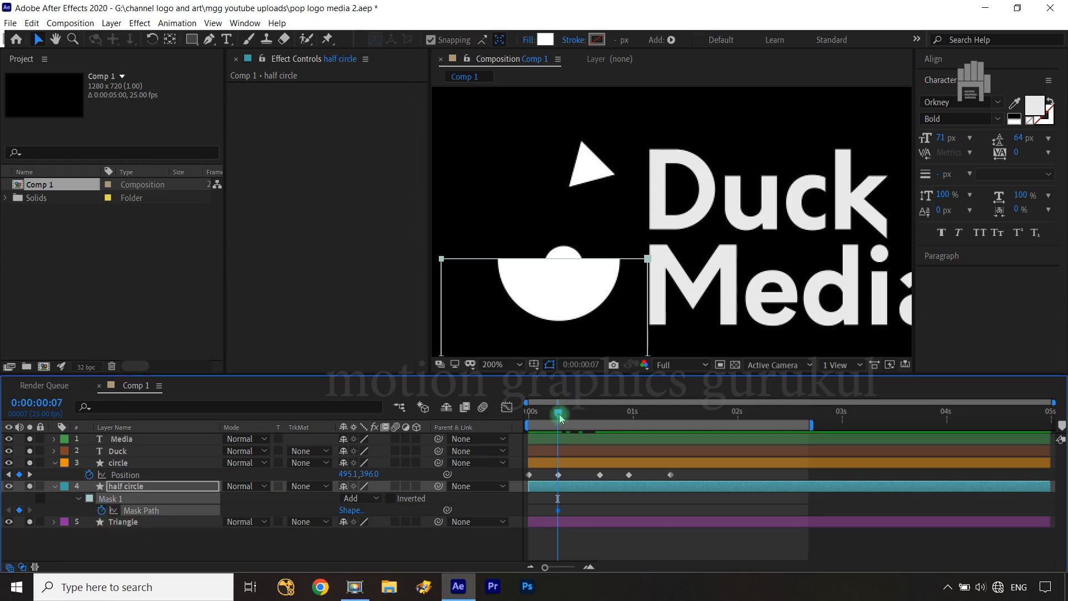
At frame 0, add a Mask Path keyframe and move the whole mask below the half circle to hide the shape
{"action": "left_click_drag", "start_coordinate": [559, 414], "coordinate": [531, 421]}
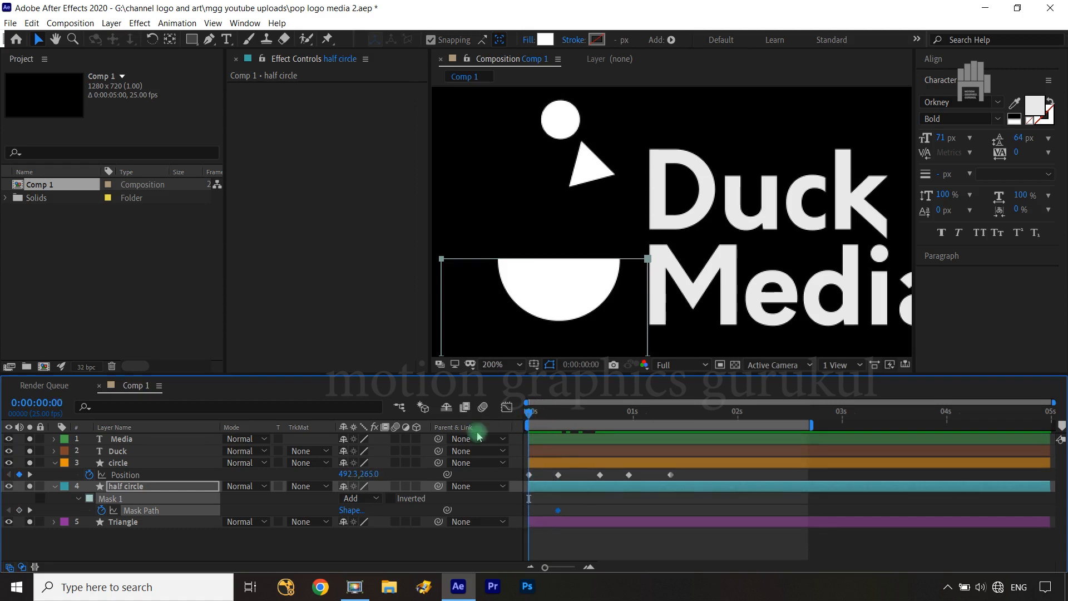
{"action": "left_click", "coordinate": [20, 510]}
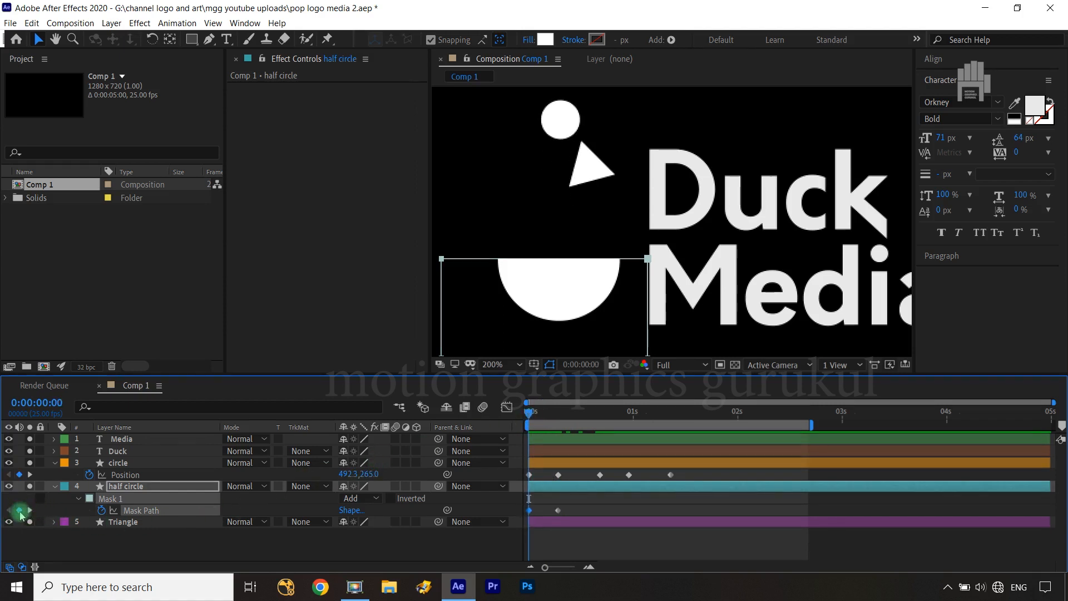
{"action": "key", "text": "comma"}
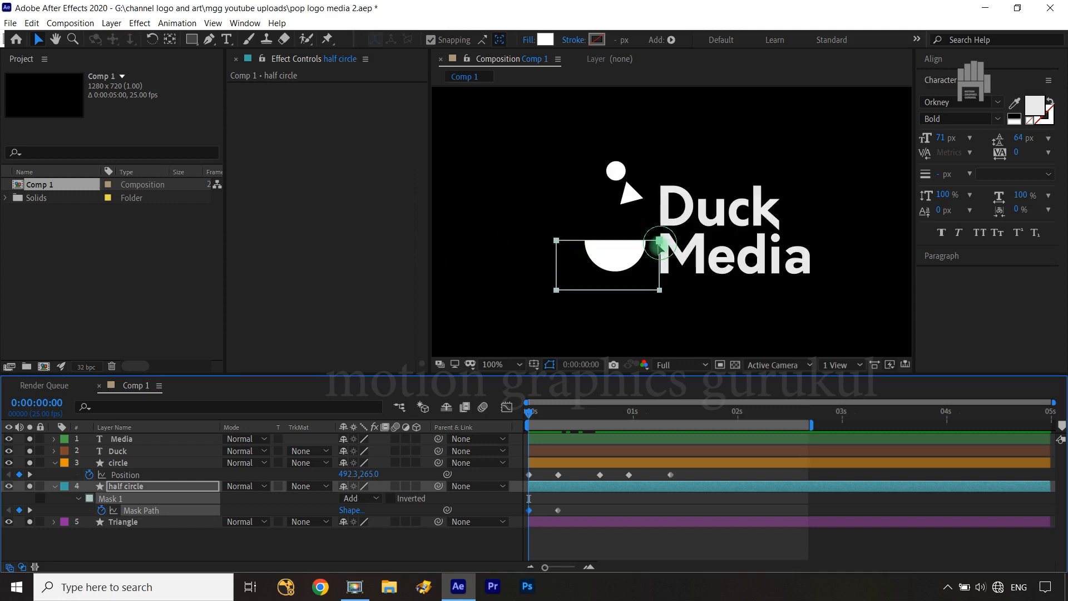
{"action": "left_click_drag", "start_coordinate": [659, 241], "coordinate": [660, 276]}
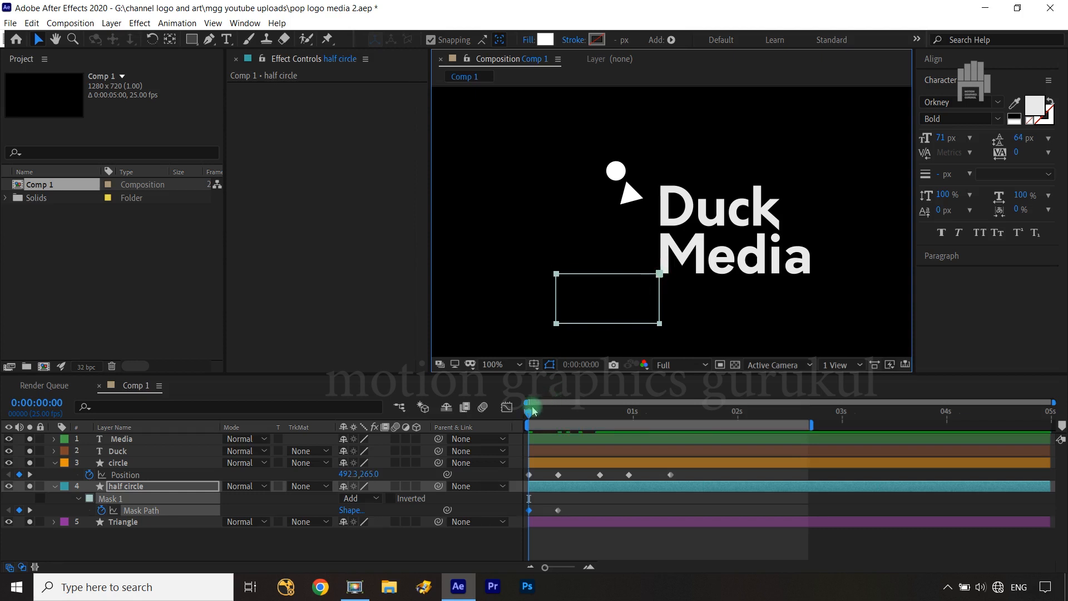
At frame 7, lower the half circle's mask slightly so its flat edge meets the bottom of the circle
{"action": "left_click_drag", "start_coordinate": [531, 415], "coordinate": [552, 419]}
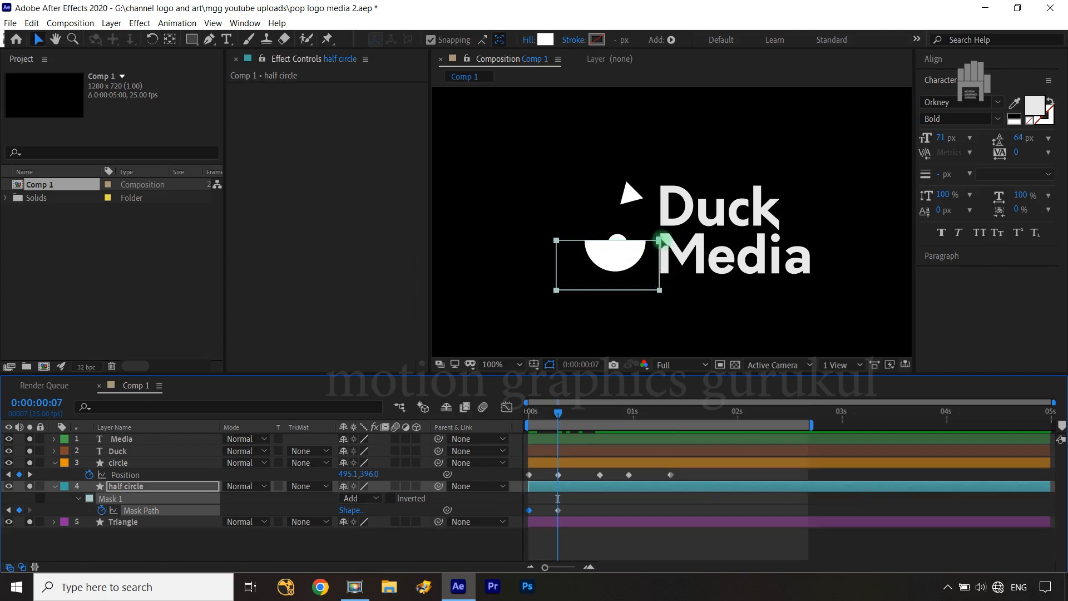
{"action": "left_click_drag", "start_coordinate": [660, 240], "coordinate": [773, 214]}
{"action": "scroll", "coordinate": [689, 264], "scroll_direction": "up", "scroll_amount": 2}
{"action": "key", "text": "space"}
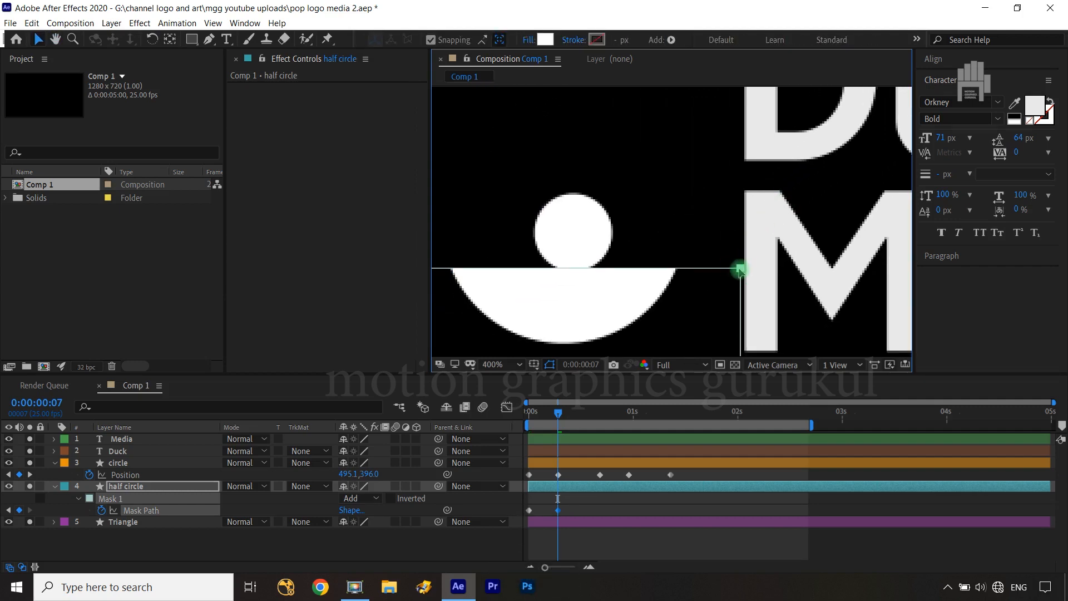
{"action": "left_click_drag", "start_coordinate": [741, 271], "coordinate": [739, 274]}
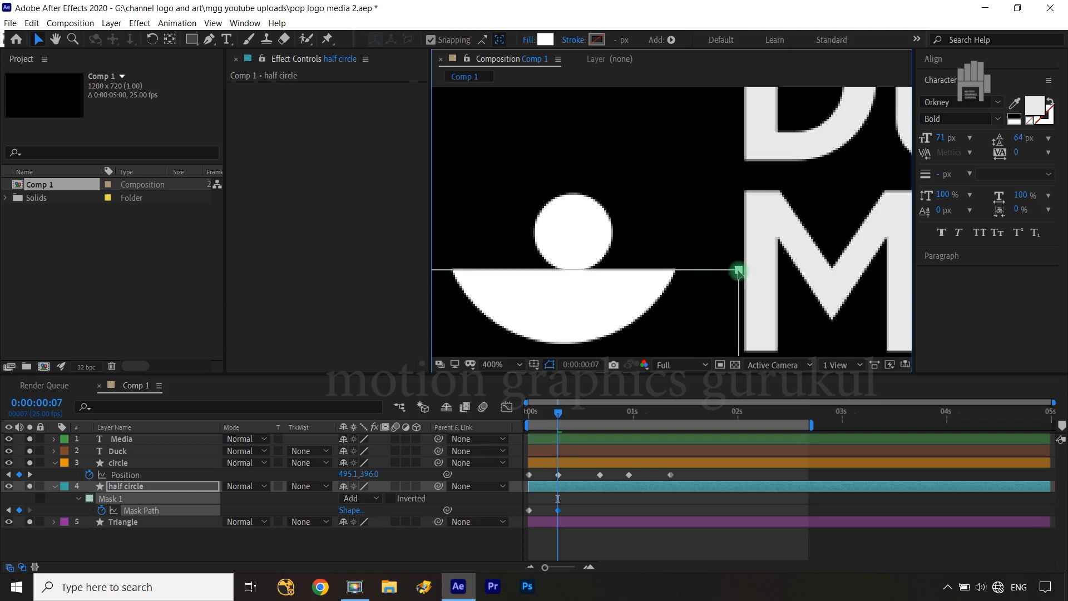
{"action": "key", "text": "Up"}
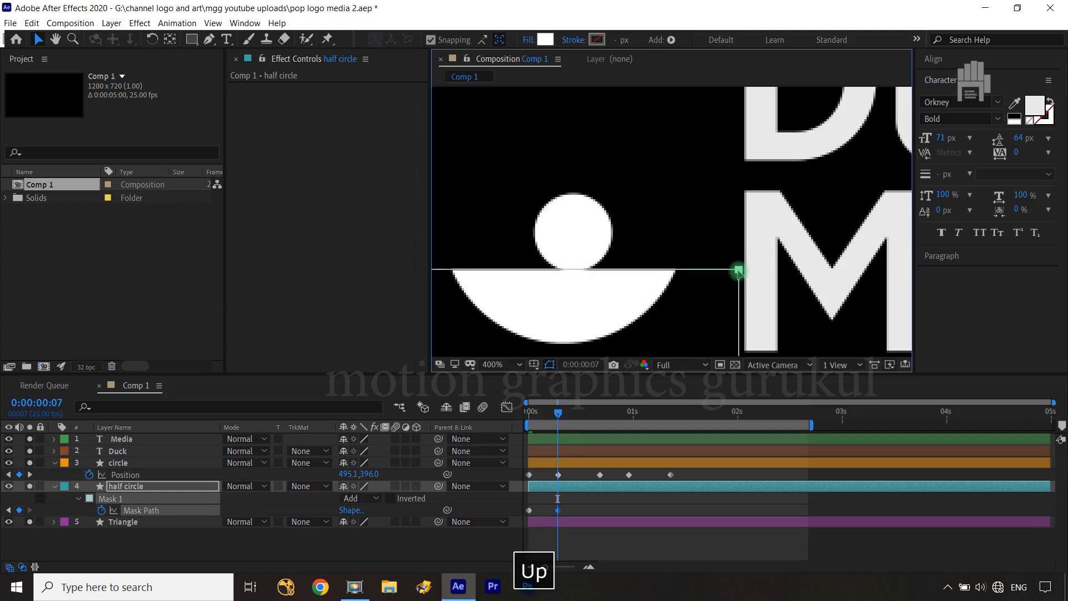
{"action": "left_click", "coordinate": [477, 538]}
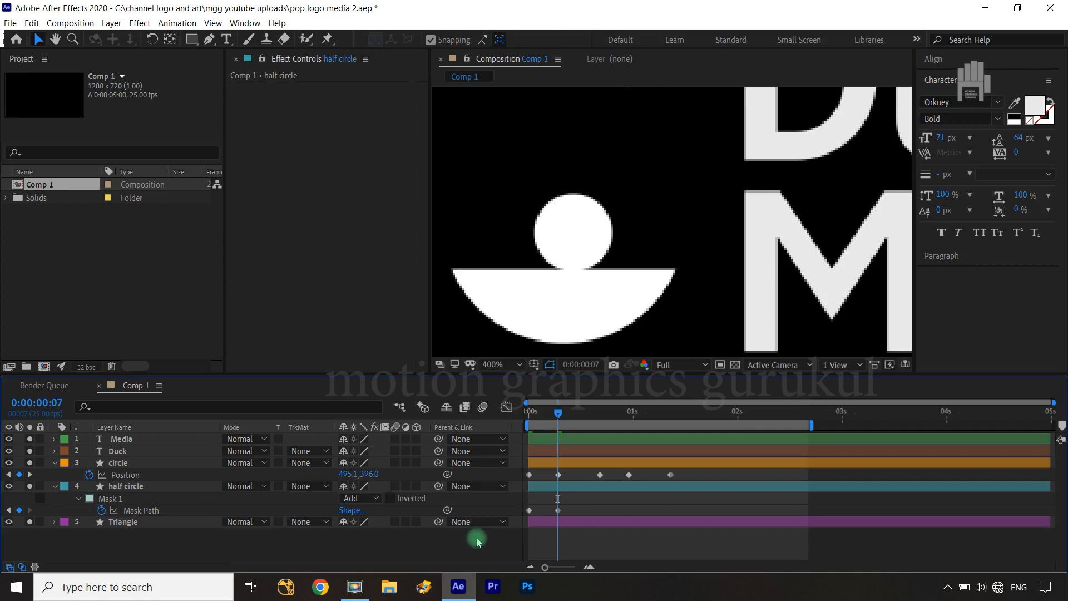
Fit the composition in view and scrub between frames 7 and 17 to review the circle's bounce off the half circle
{"action": "key", "text": "shift+slash"}
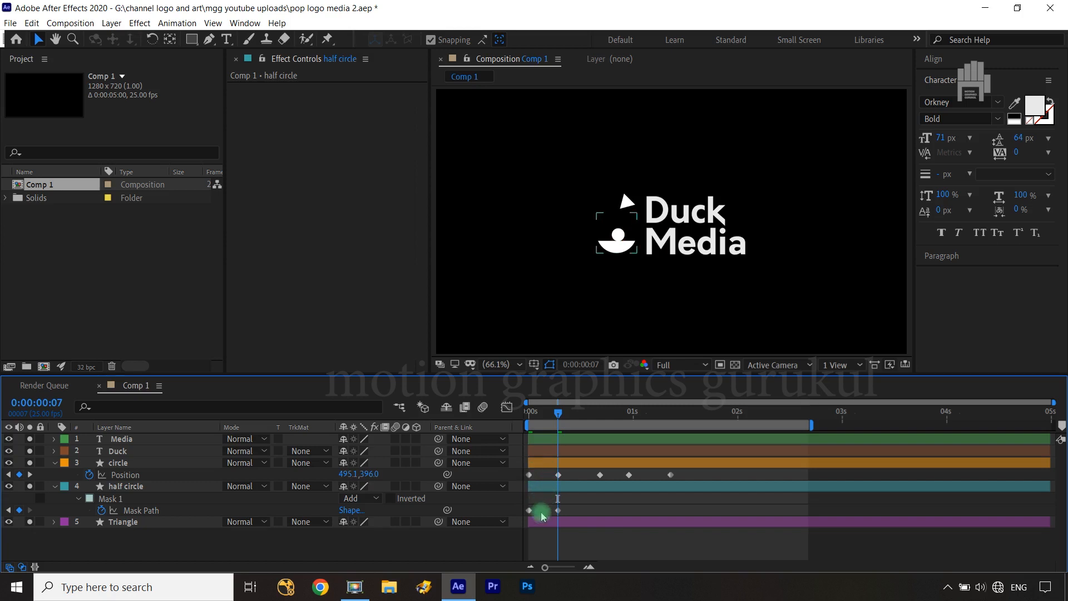
{"action": "left_click", "coordinate": [612, 246]}
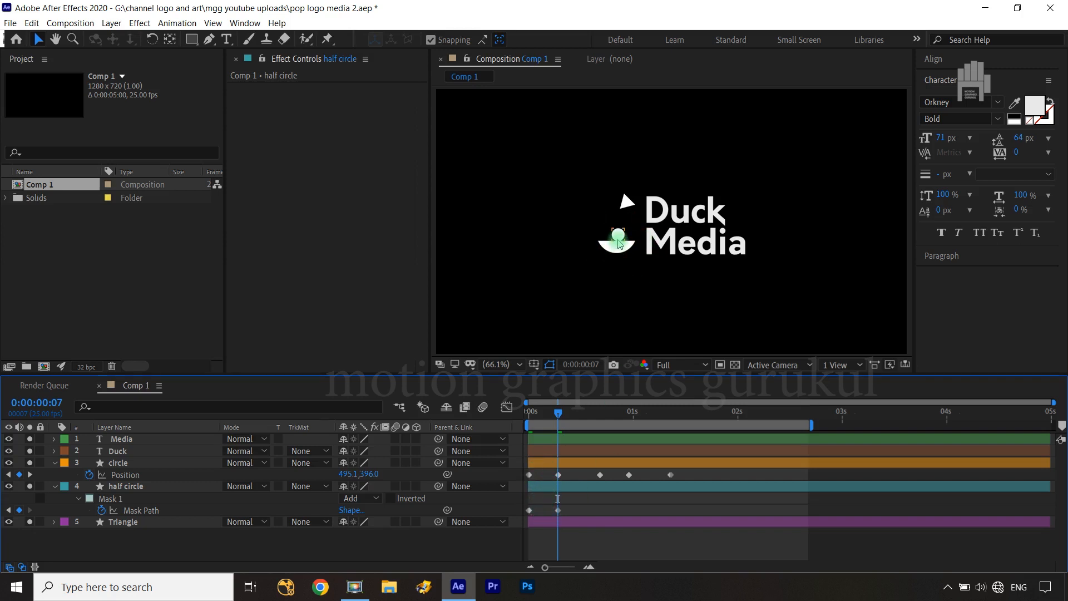
{"action": "left_click", "coordinate": [622, 185]}
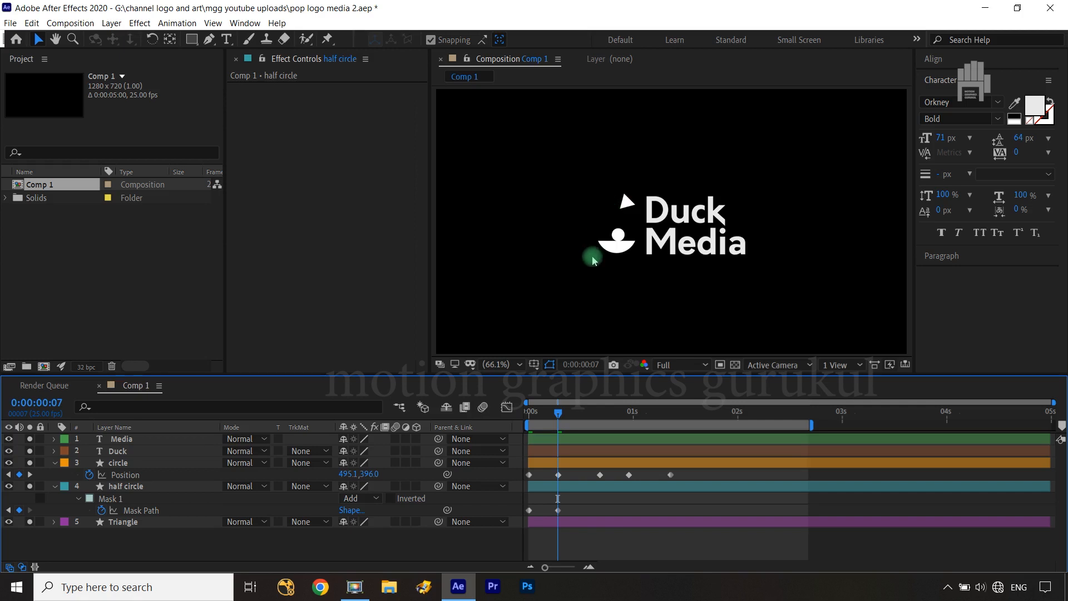
{"action": "left_click", "coordinate": [553, 412]}
{"action": "left_click_drag", "start_coordinate": [552, 412], "coordinate": [591, 408]}
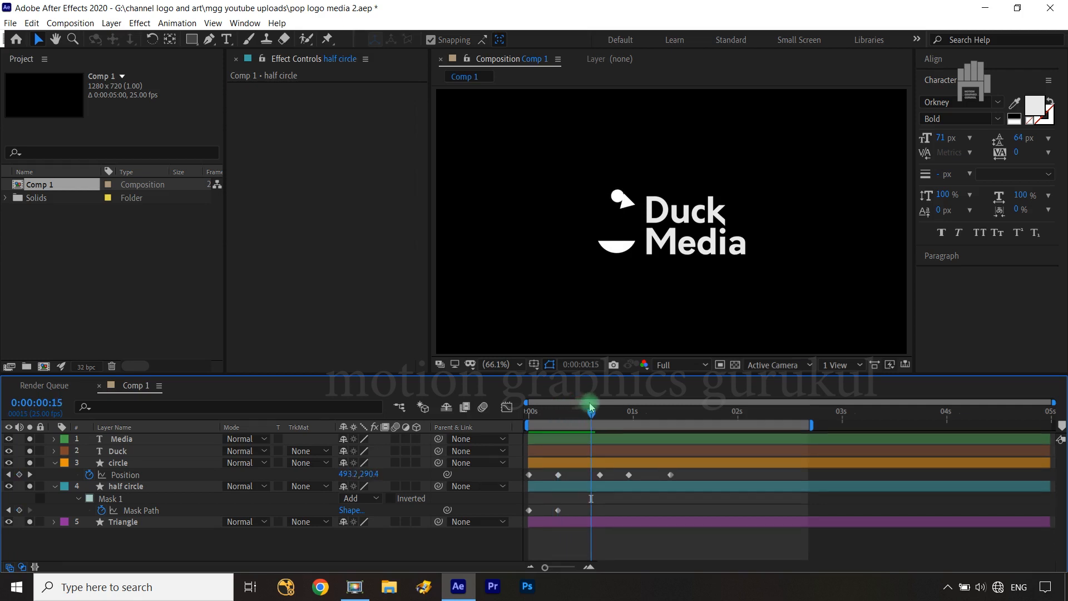
{"action": "left_click_drag", "start_coordinate": [593, 416], "coordinate": [601, 417]}
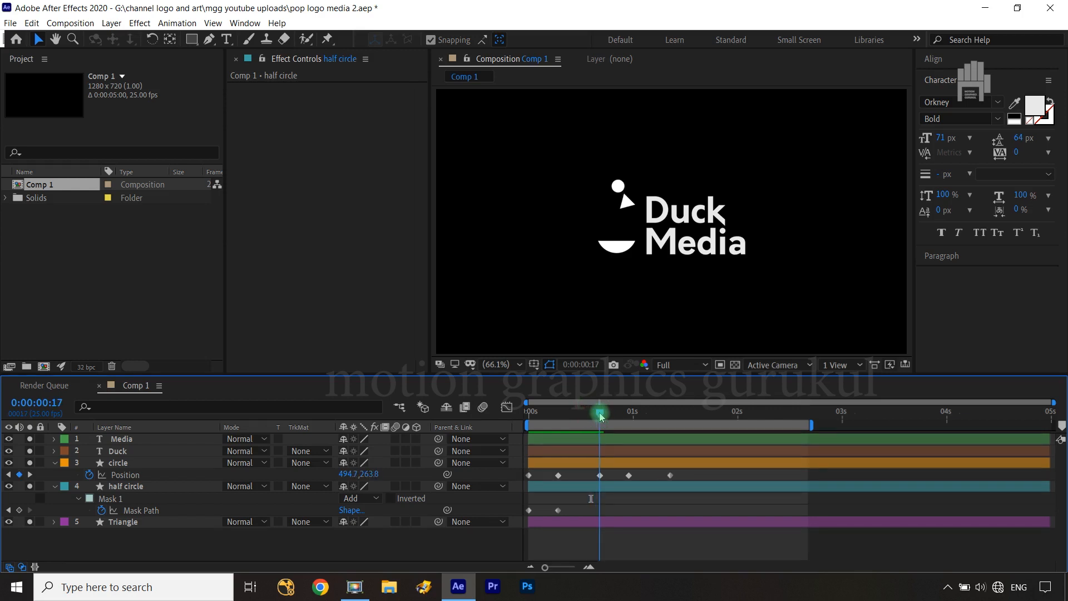
{"action": "left_click_drag", "start_coordinate": [601, 416], "coordinate": [568, 416]}
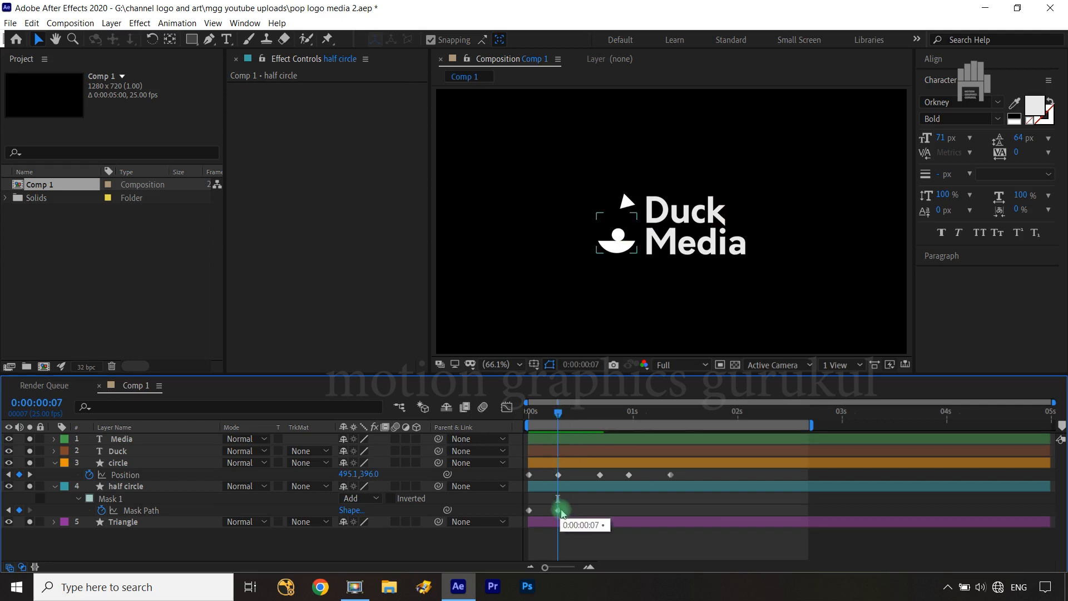
Move the half circle's second Mask Path keyframe to frame 10
{"action": "left_click", "coordinate": [558, 511]}
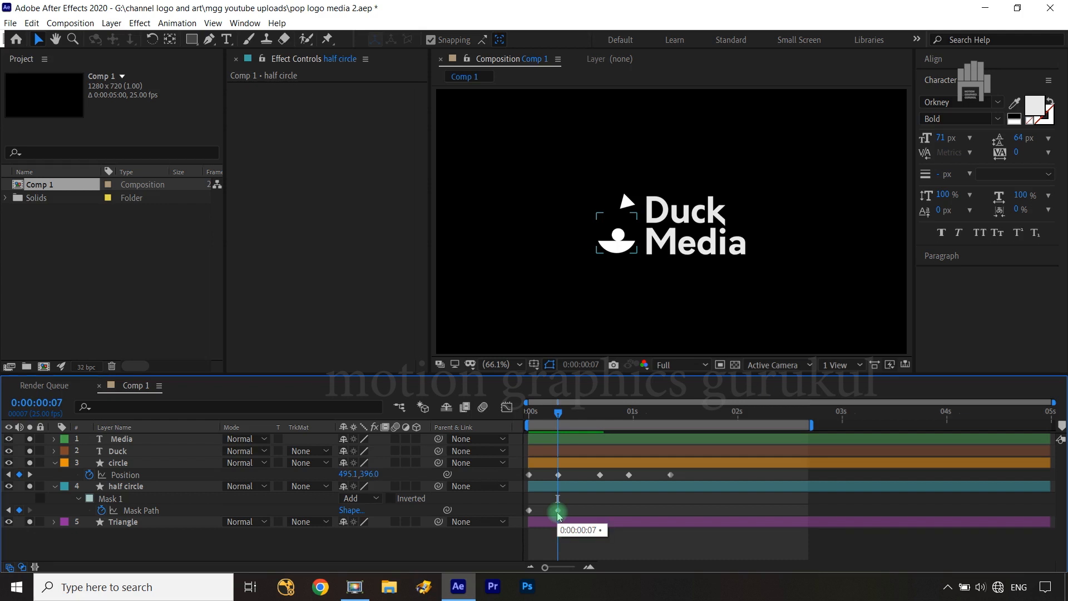
{"action": "left_click", "coordinate": [559, 511]}
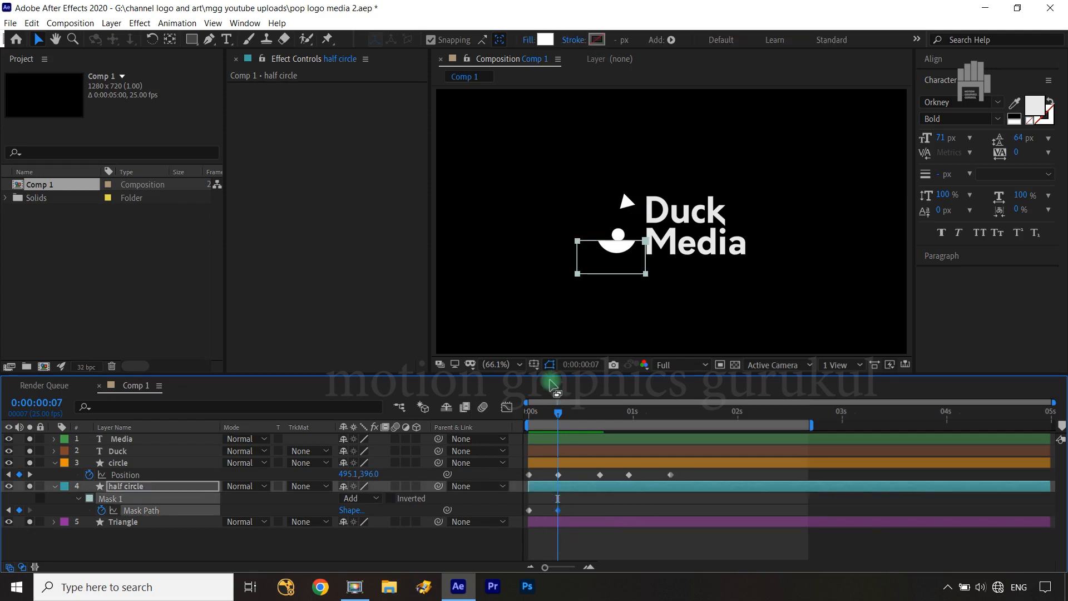
{"action": "left_click_drag", "start_coordinate": [559, 414], "coordinate": [524, 421]}
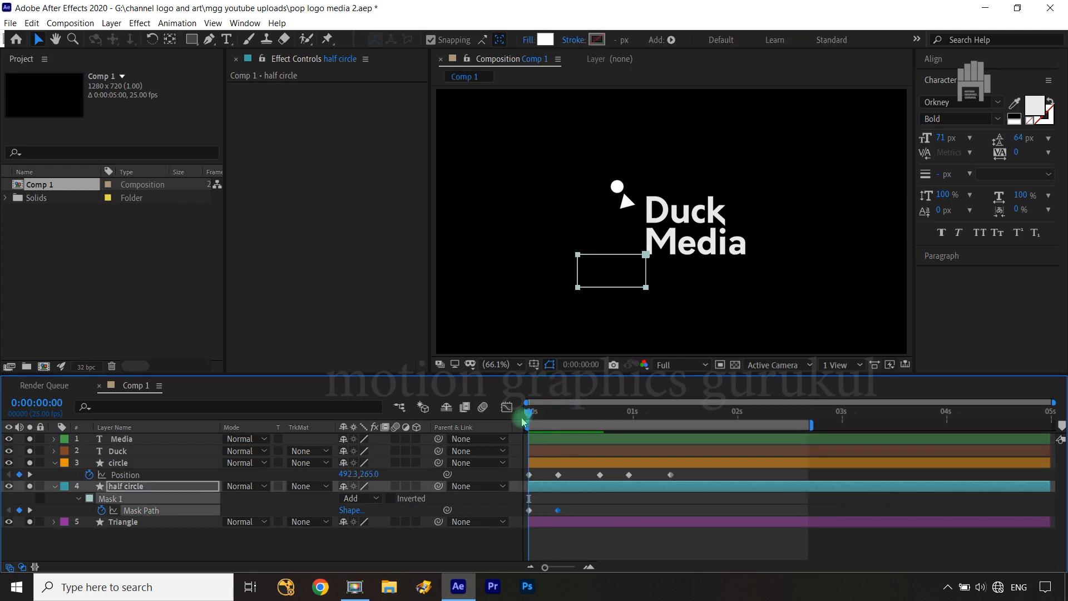
{"action": "key", "text": "shift+Page_Down"}
{"action": "left_click", "coordinate": [572, 498]}
{"action": "left_click_drag", "start_coordinate": [558, 511], "coordinate": [570, 510]}
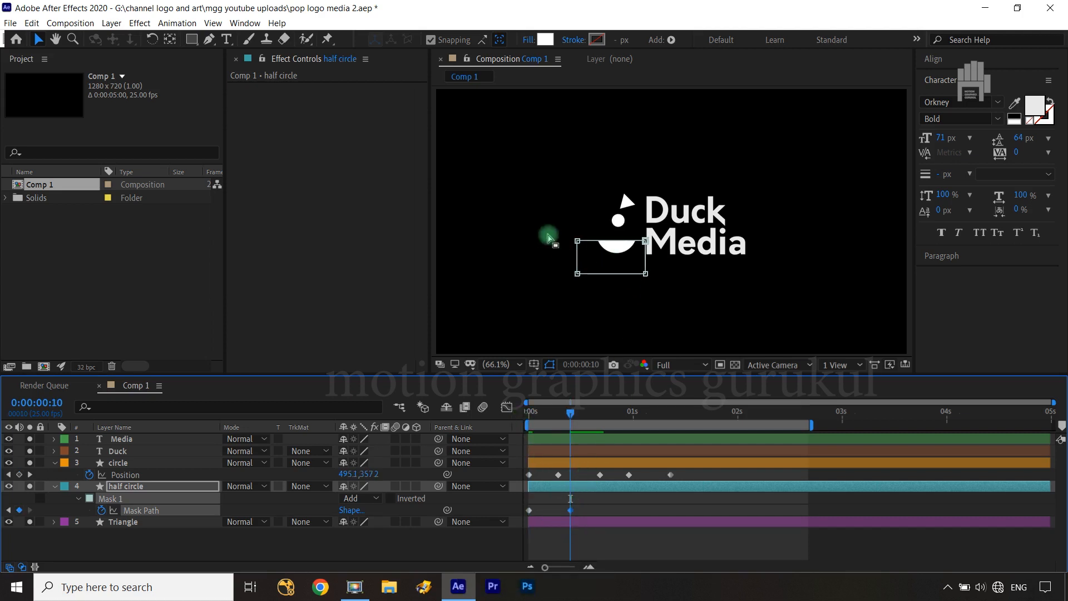
At frame 10, select the whole half circle mask and raise it so its flat edge sits just below the circle
{"action": "left_click_drag", "start_coordinate": [562, 231], "coordinate": [659, 249]}
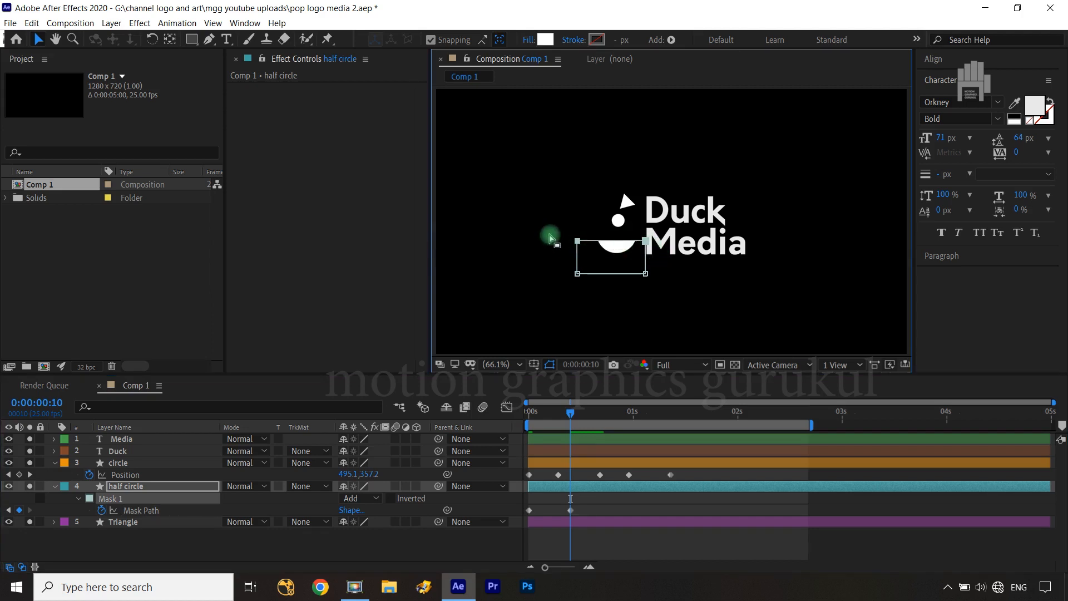
{"action": "left_click_drag", "start_coordinate": [548, 231], "coordinate": [657, 292]}
{"action": "key", "text": "Up"}
{"action": "key", "text": "Up"}
{"action": "key", "text": "Up"}
{"action": "key", "text": "Up"}
{"action": "key", "text": "Up"}
{"action": "key", "text": "Up"}
{"action": "key", "text": "Up"}
{"action": "key", "text": "Up"}
{"action": "key", "text": "Up"}
{"action": "key", "text": "Up"}
{"action": "key", "text": "Up"}
{"action": "key", "text": "Up"}
{"action": "key", "text": "Up"}
{"action": "key", "text": "Up"}
{"action": "key", "text": "Up"}
{"action": "key", "text": "Up"}
{"action": "key", "text": "Up"}
{"action": "key", "text": "Up"}
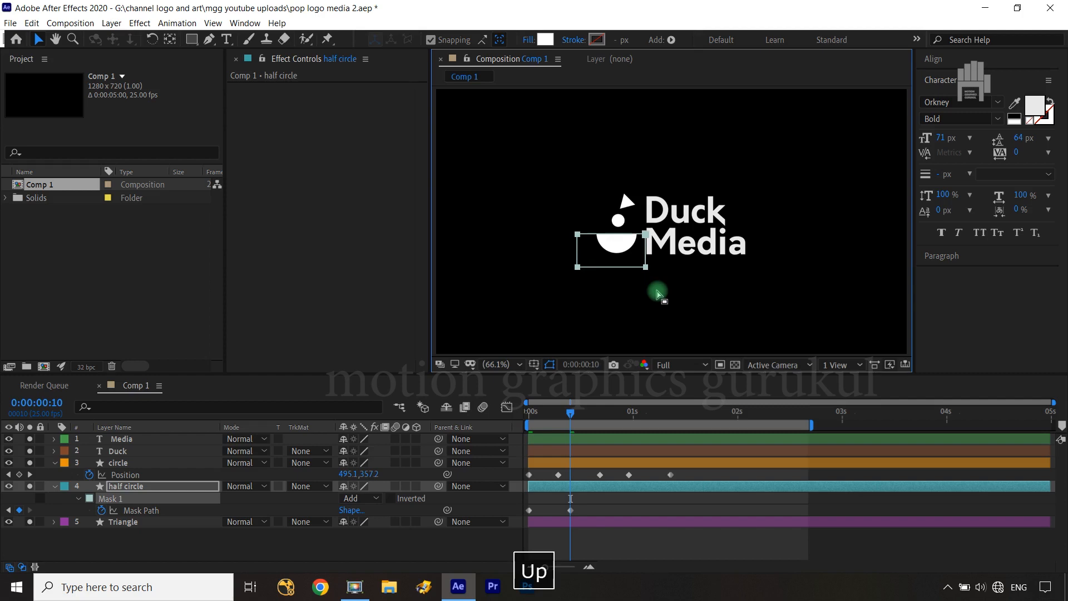
{"action": "key", "text": "period"}
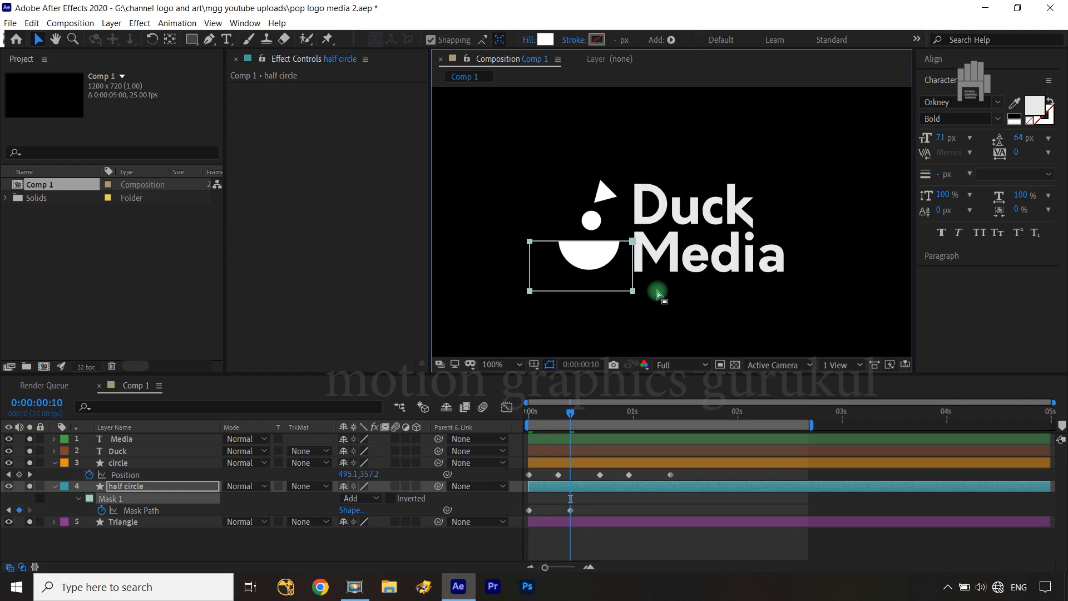
{"action": "key", "text": "Up"}
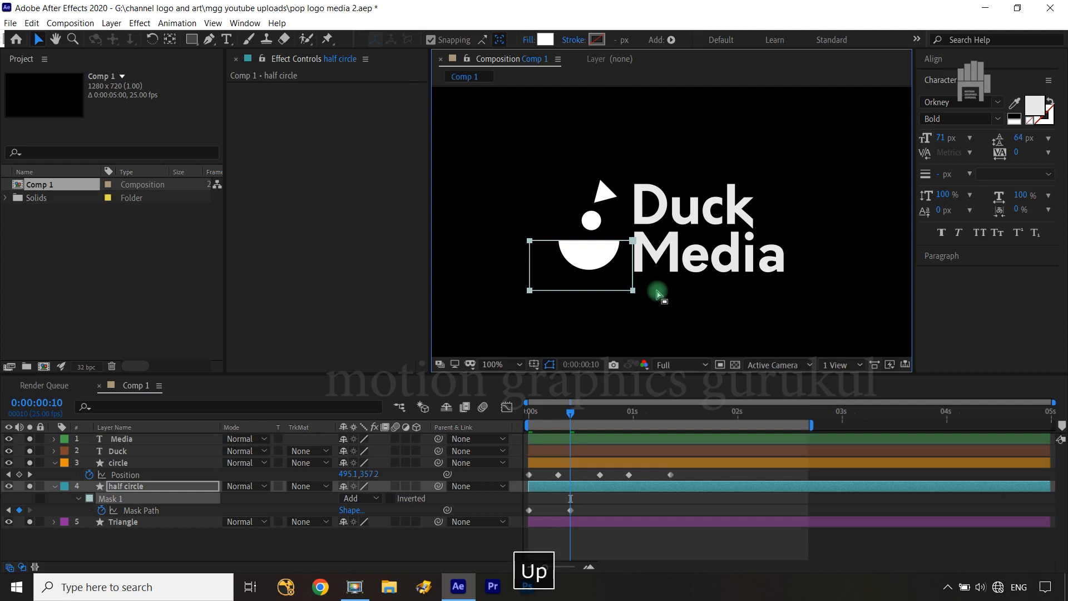
{"action": "left_click", "coordinate": [156, 487]}
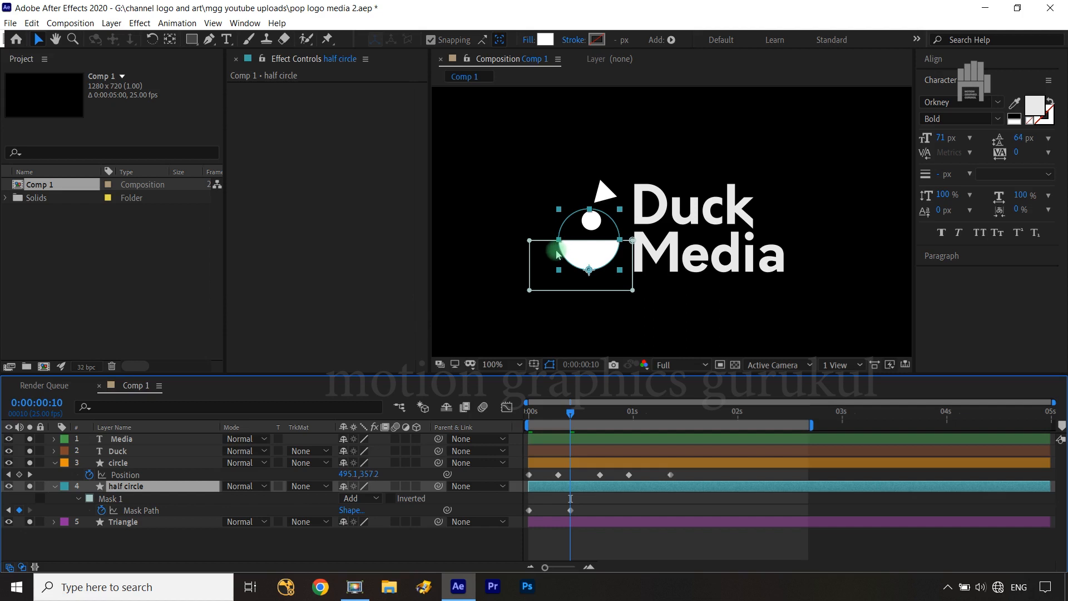
{"action": "key", "text": "Up"}
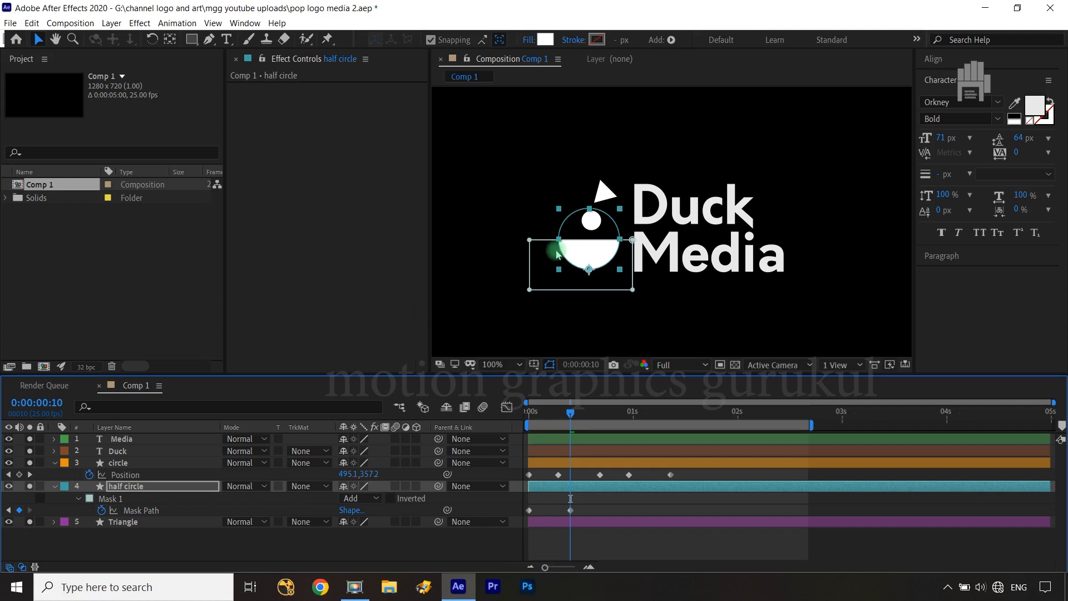
{"action": "key", "text": "Down"}
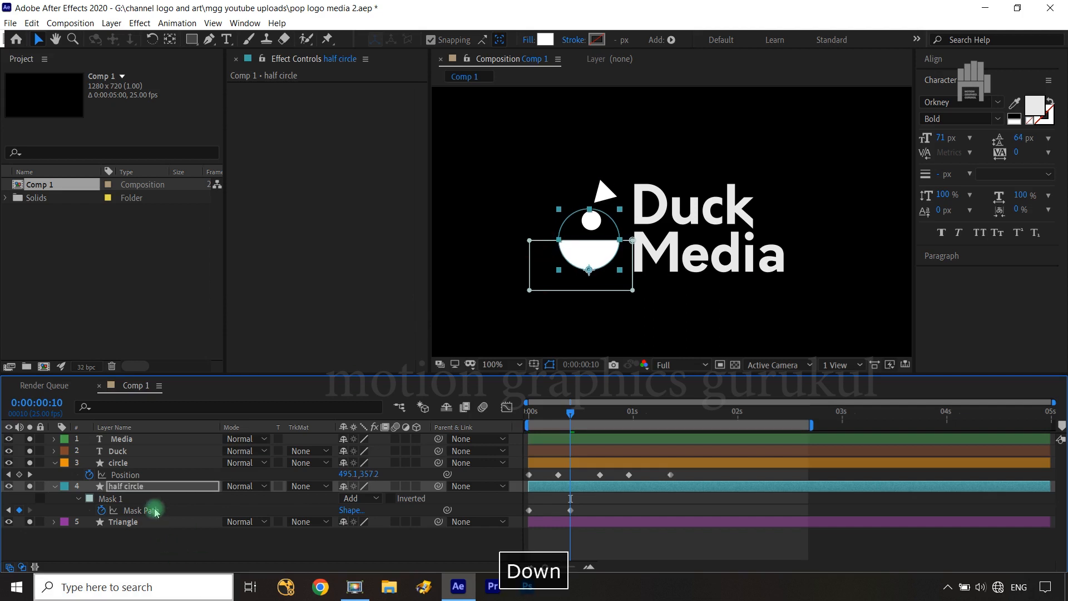
Nudge the half circle's mask path up slightly at frame 10 and deselect it
{"action": "left_click", "coordinate": [146, 512]}
{"action": "key", "text": "Up"}
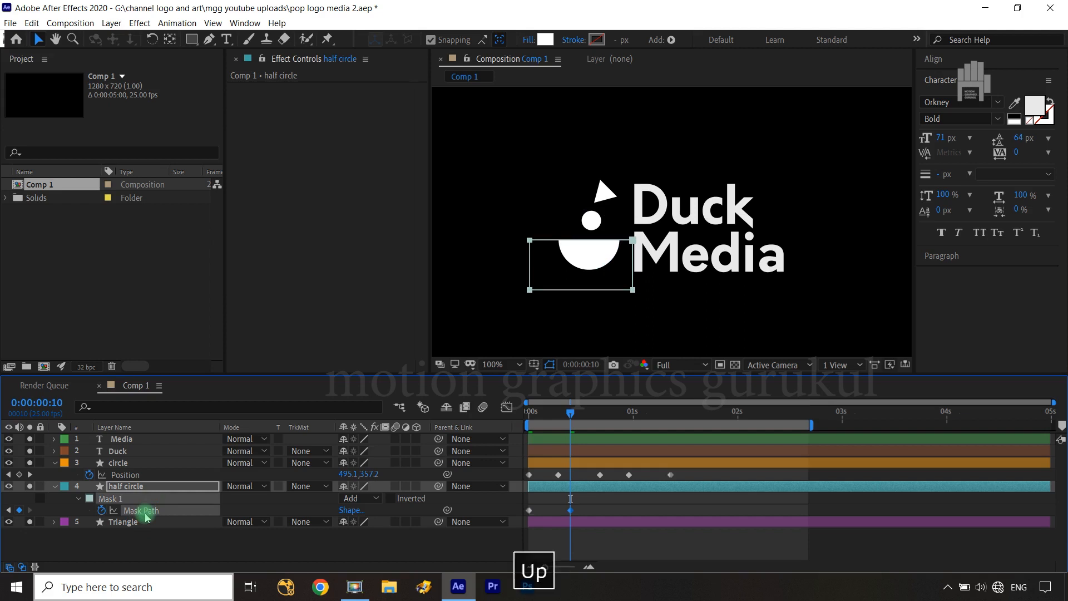
{"action": "left_click", "coordinate": [225, 559]}
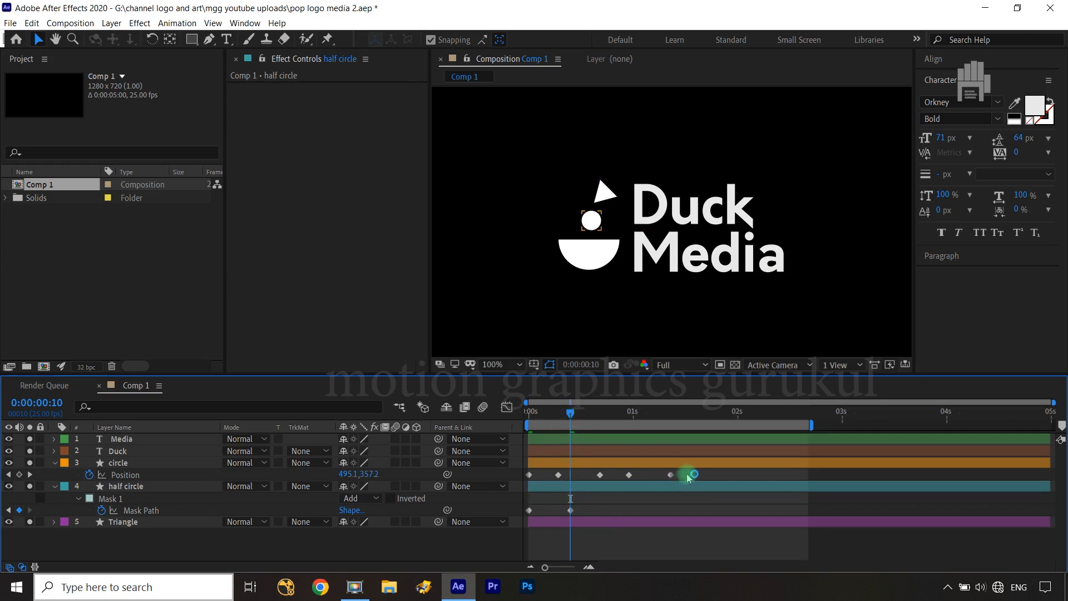
Apply Easy Ease to all of the circle's Position keyframes and the half circle's Mask Path keyframes
{"action": "left_click_drag", "start_coordinate": [689, 477], "coordinate": [503, 519]}
{"action": "key", "text": "F9"}
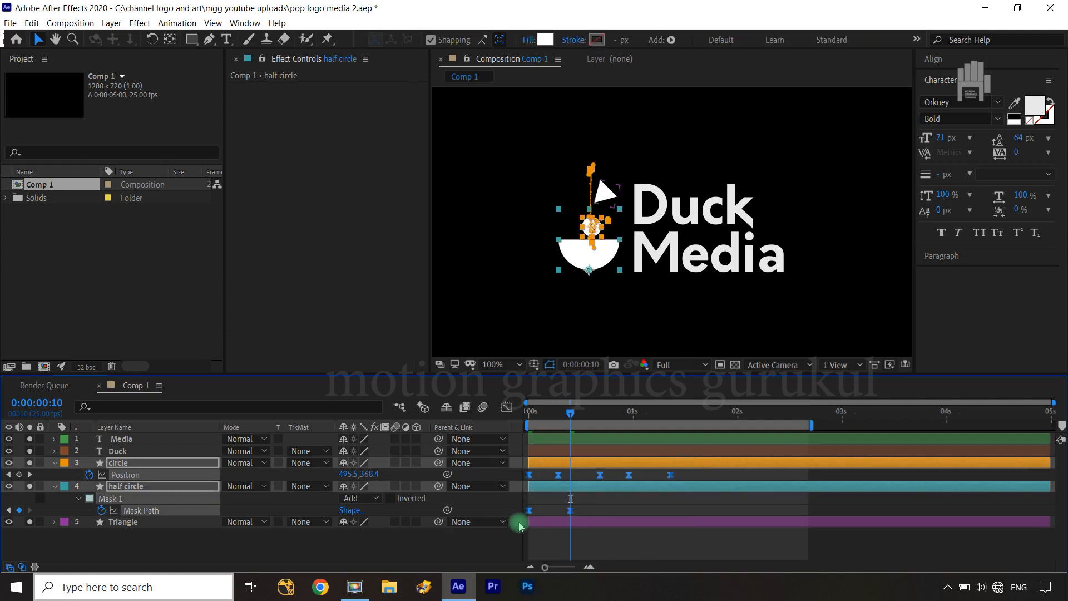
{"action": "left_click", "coordinate": [505, 544]}
{"action": "left_click", "coordinate": [579, 480]}
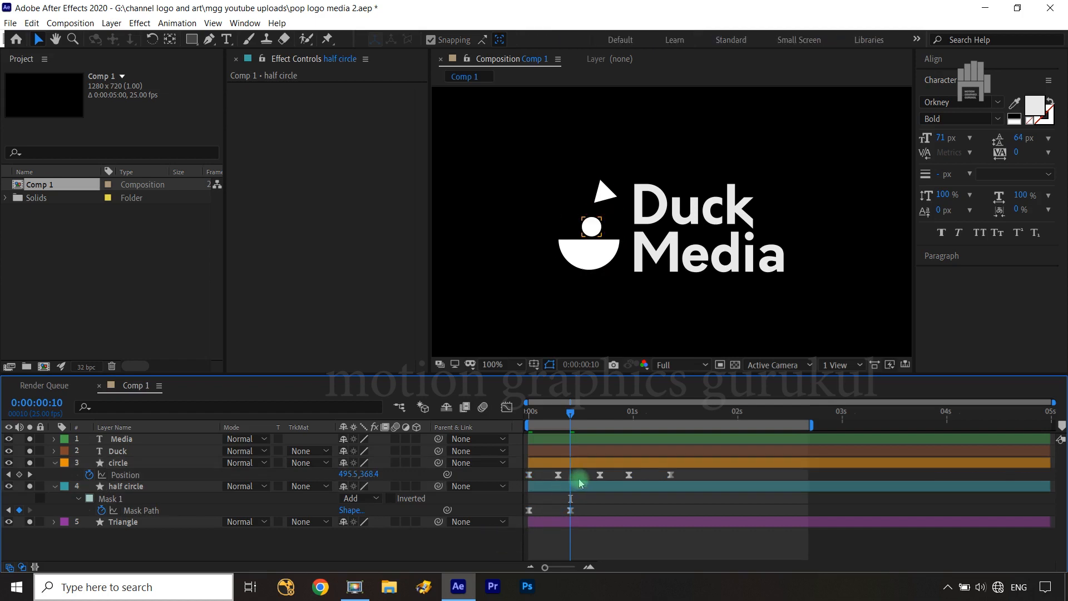
In the speed graph of the circle's Position, make the first two segments peak right after frames 0 and 7 and slow down gradually
{"action": "left_click_drag", "start_coordinate": [660, 483], "coordinate": [520, 489]}
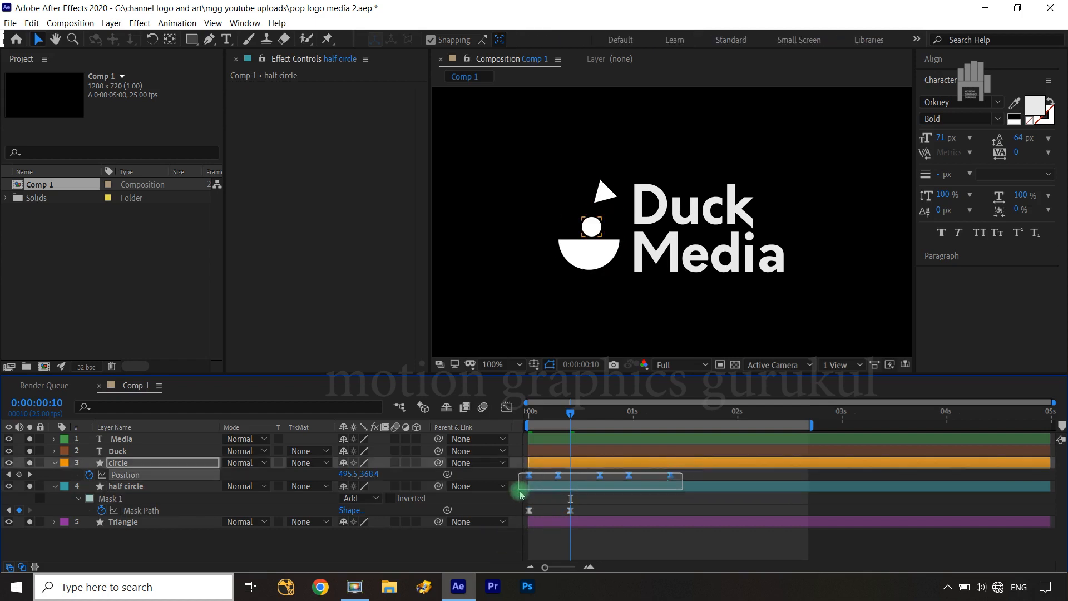
{"action": "left_click", "coordinate": [506, 407]}
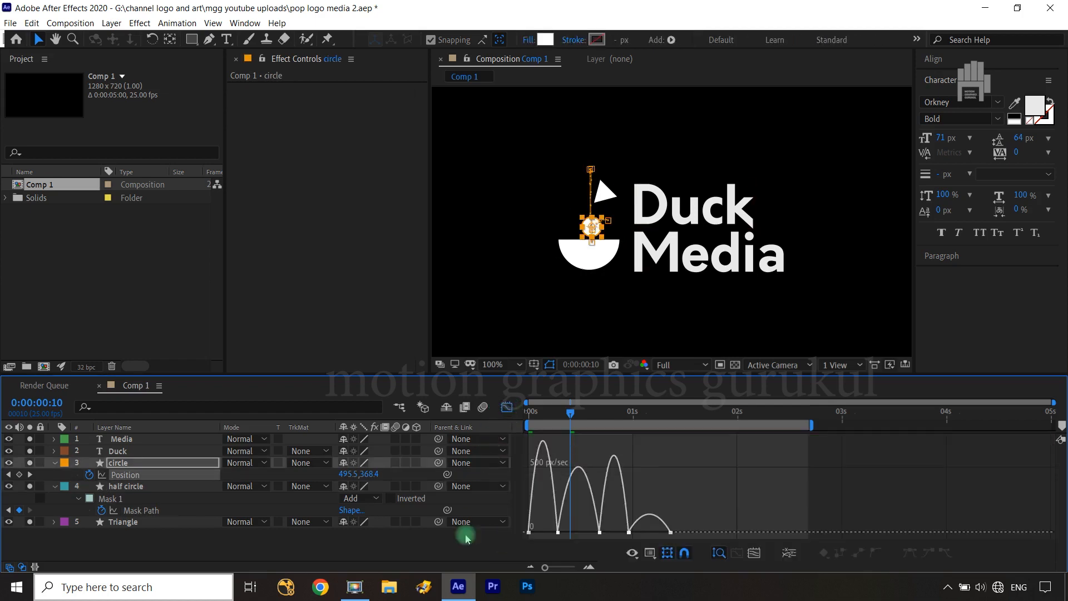
{"action": "left_click_drag", "start_coordinate": [572, 519], "coordinate": [569, 567]}
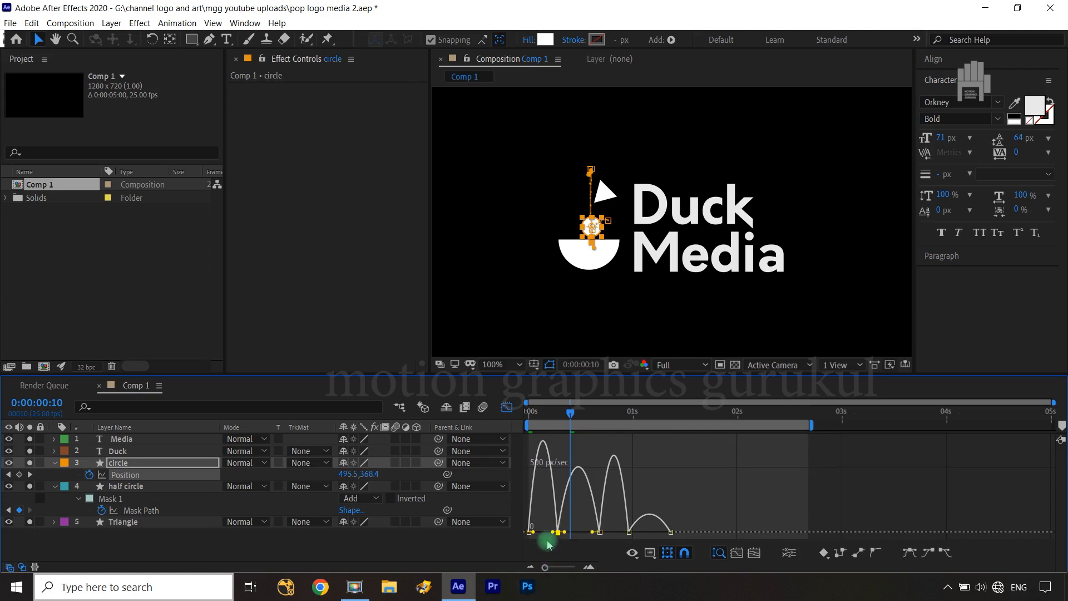
{"action": "left_click_drag", "start_coordinate": [552, 532], "coordinate": [530, 503]}
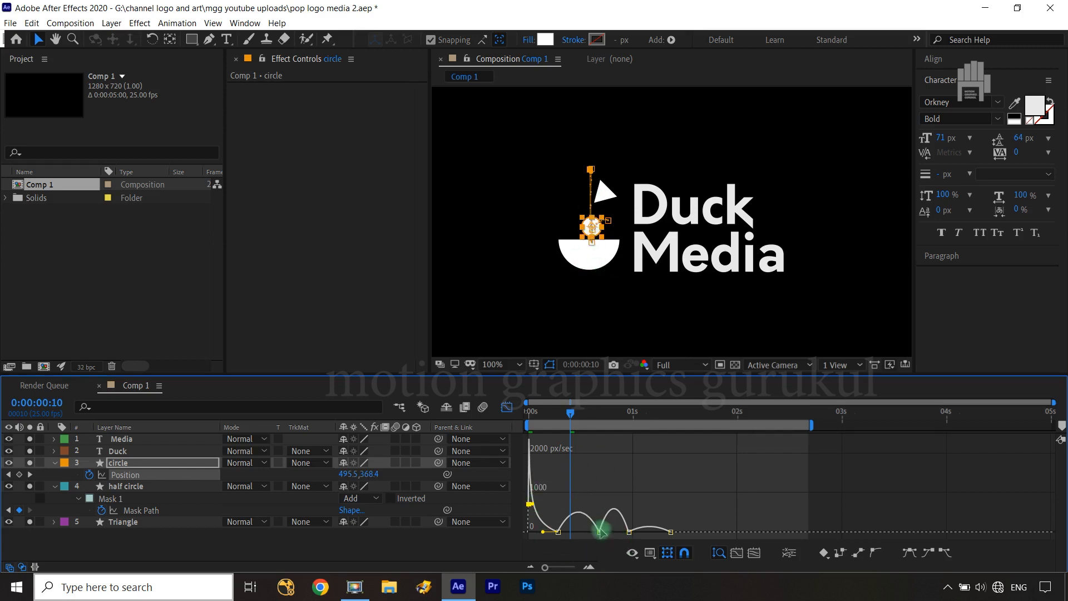
{"action": "left_click_drag", "start_coordinate": [591, 511], "coordinate": [561, 533]}
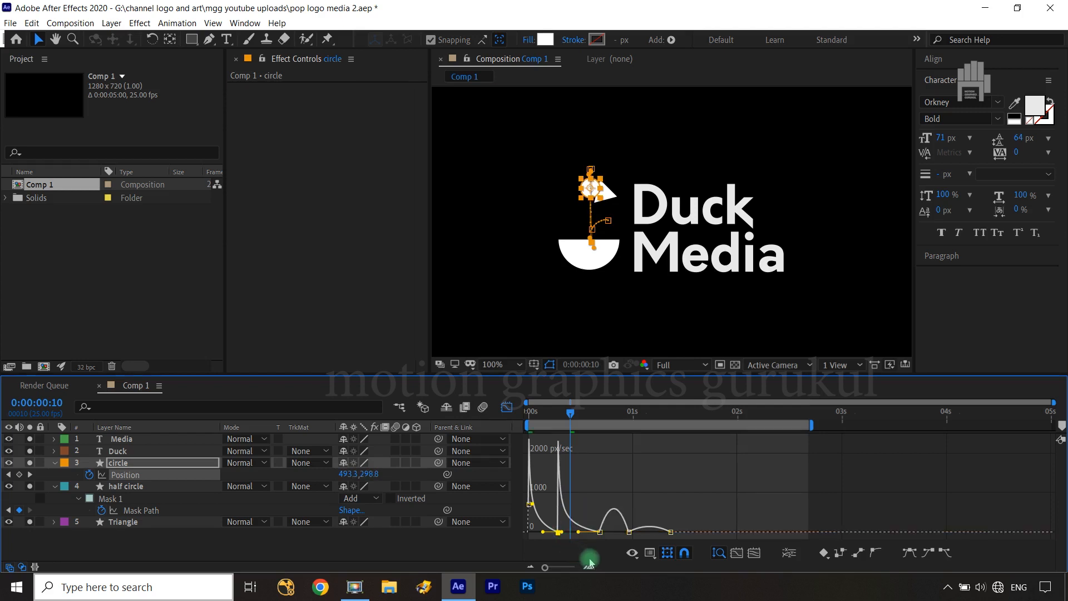
Shift the third speed curve's peak toward frame 24, give the final segment a little starting speed there, and return to the layer view
{"action": "left_click", "coordinate": [600, 532]}
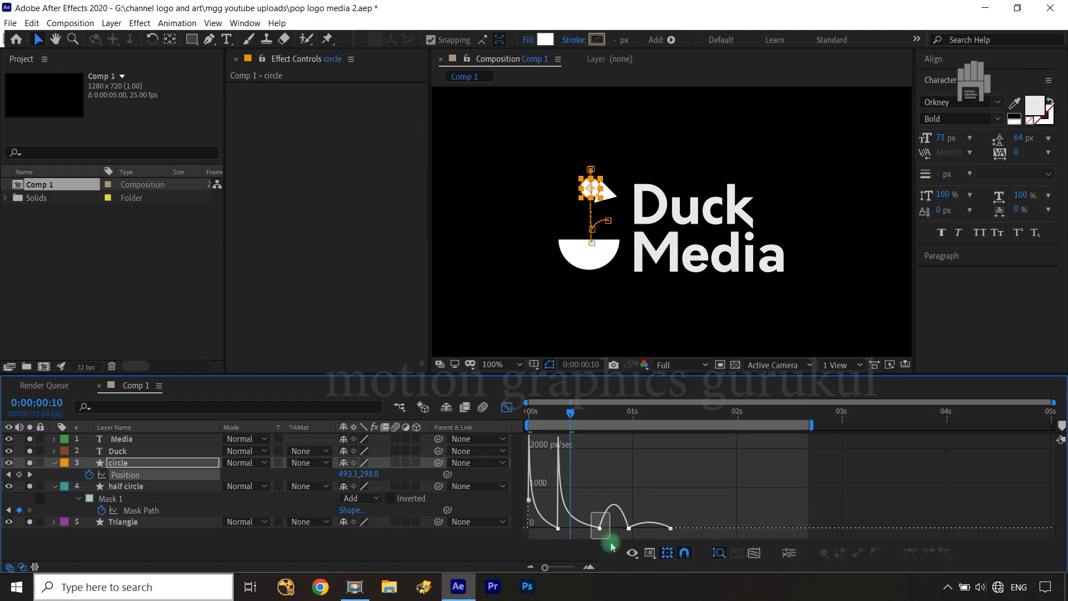
{"action": "left_click_drag", "start_coordinate": [607, 534], "coordinate": [620, 536]}
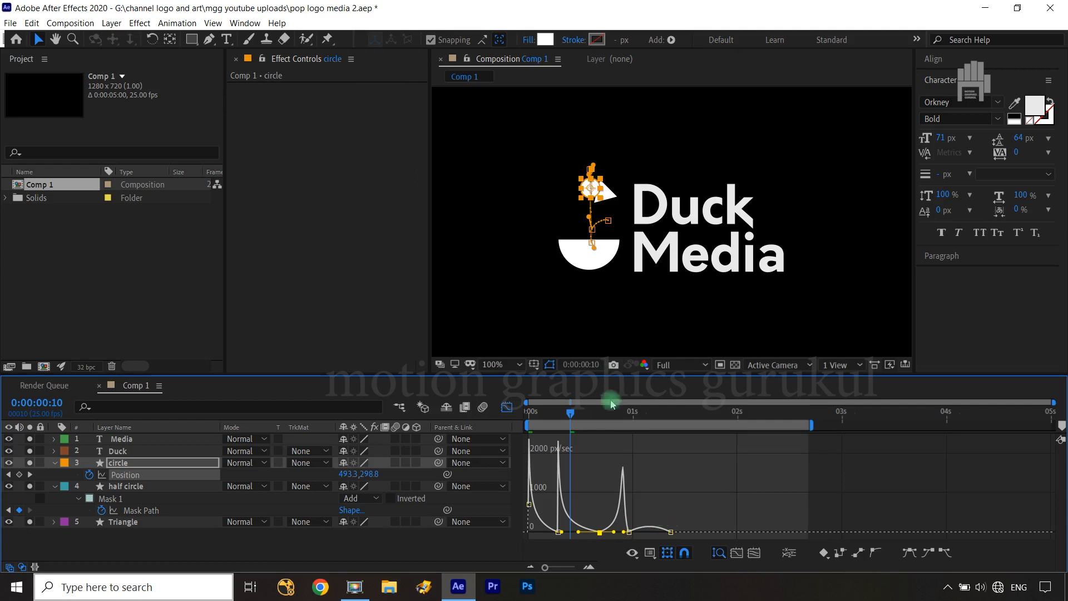
{"action": "left_click_drag", "start_coordinate": [570, 414], "coordinate": [629, 417]}
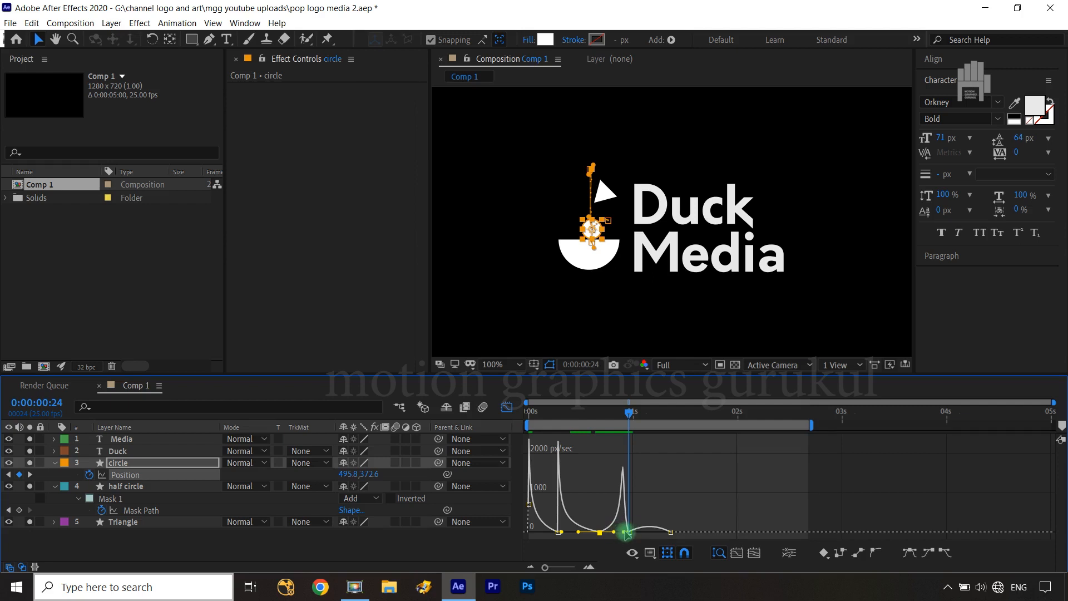
{"action": "left_click_drag", "start_coordinate": [680, 510], "coordinate": [635, 531]}
{"action": "left_click", "coordinate": [753, 555]}
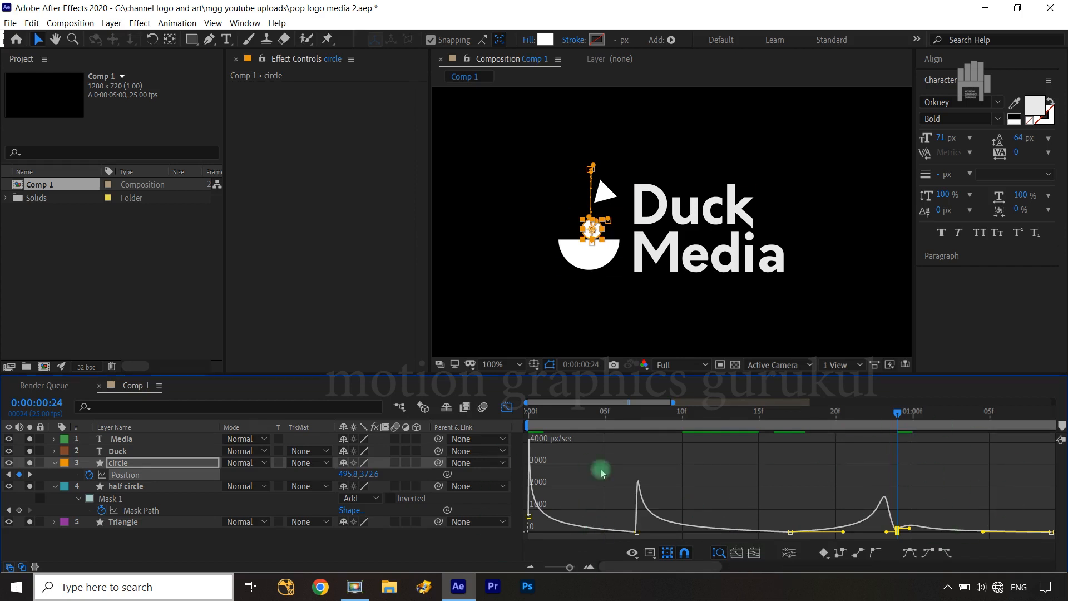
{"action": "left_click", "coordinate": [506, 407]}
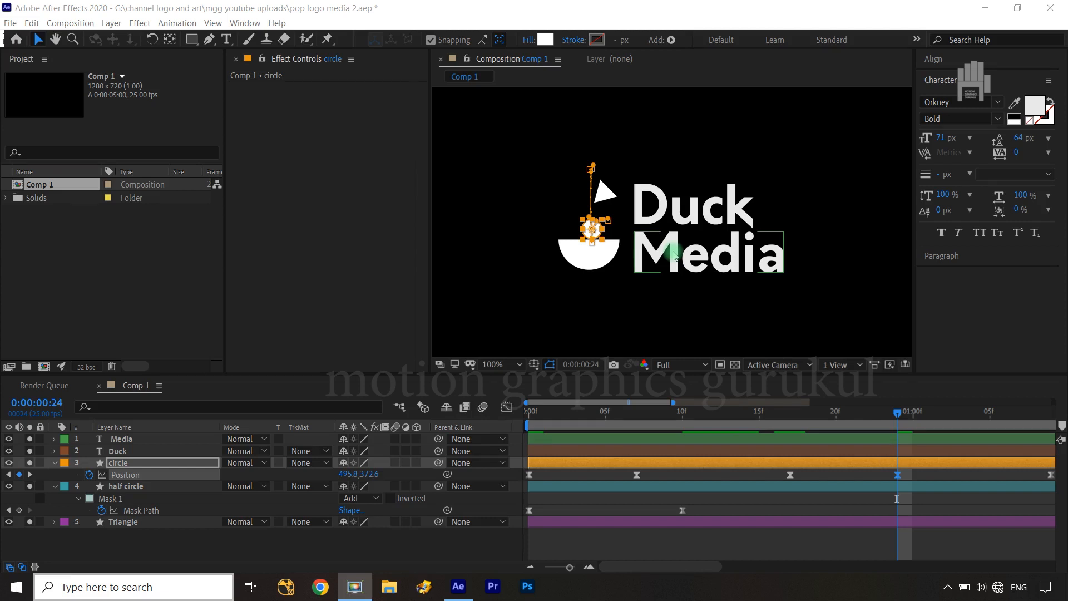
While viewing frame 7, move the half circle's second Mask Path keyframe to frame 12 so its flat edge sits just below the circle
{"action": "left_click", "coordinate": [898, 416]}
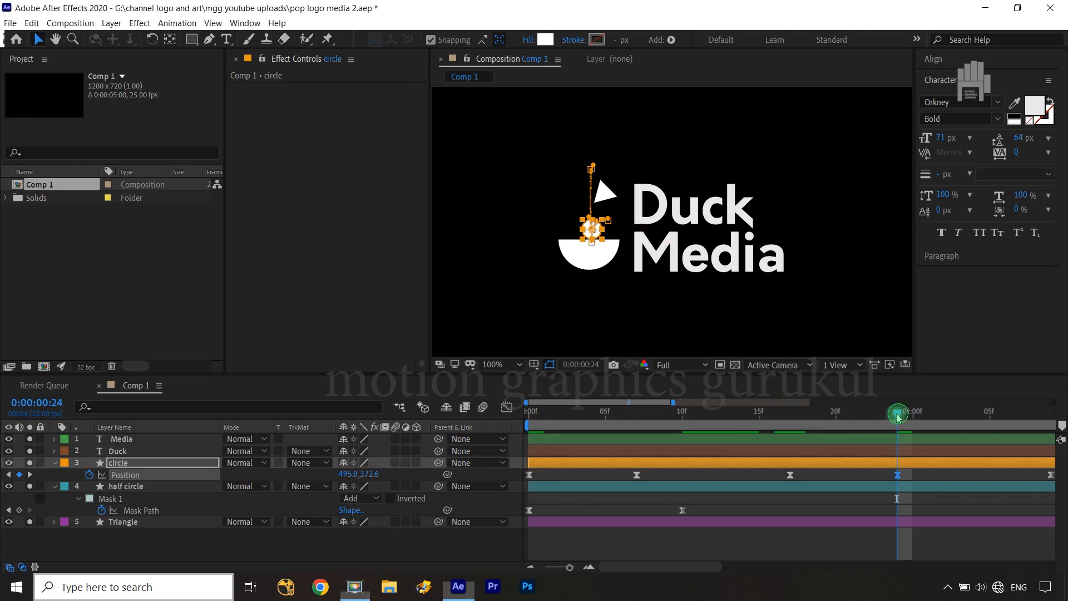
{"action": "left_click_drag", "start_coordinate": [898, 416], "coordinate": [638, 426]}
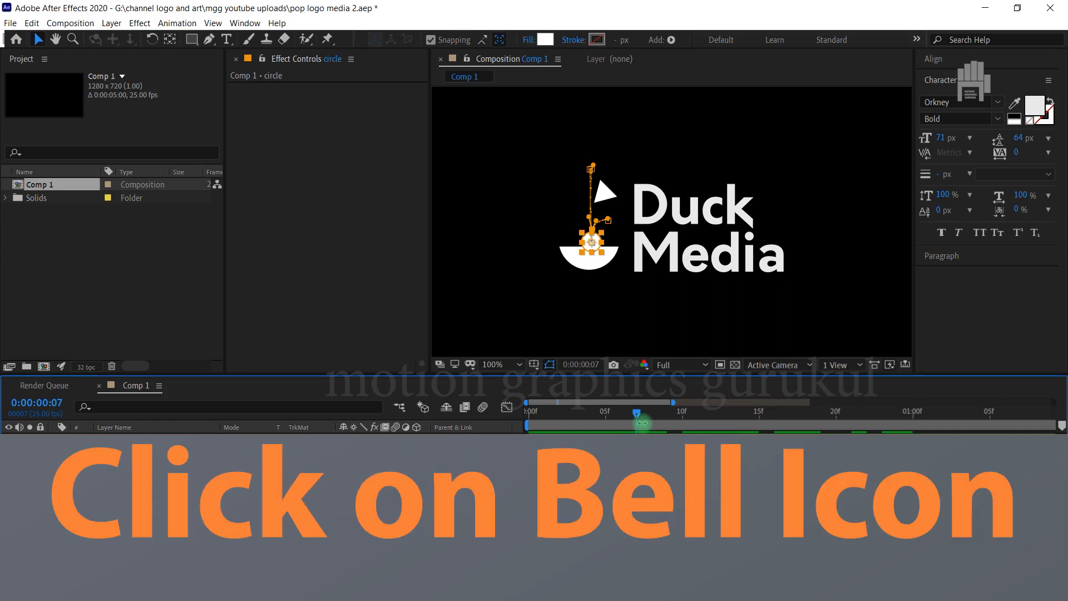
{"action": "left_click", "coordinate": [683, 511]}
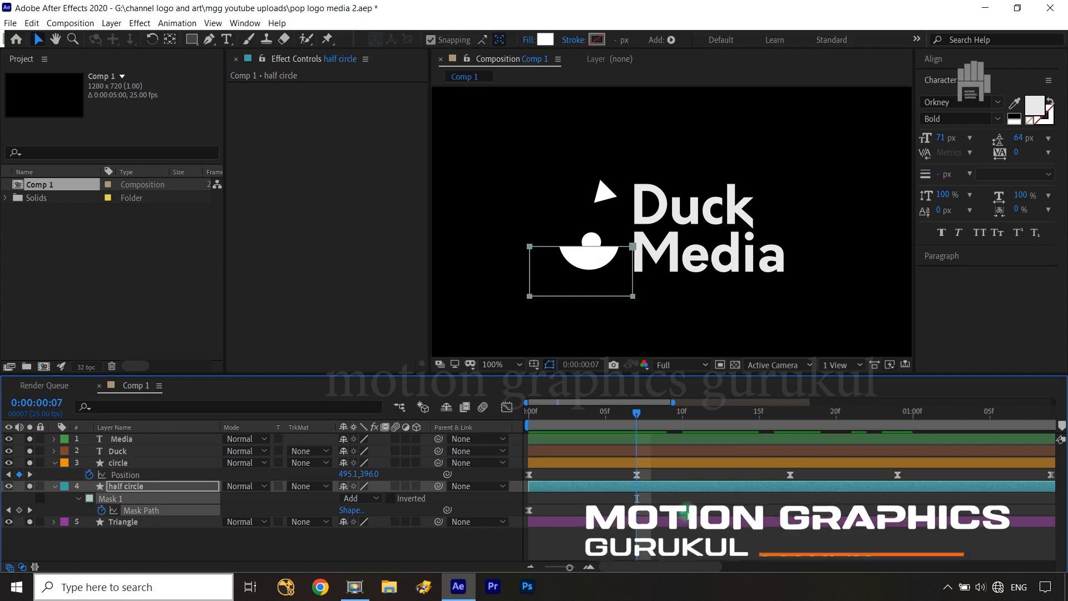
{"action": "key", "text": "Down"}
{"action": "key", "text": "Down"}
{"action": "key", "text": "Down"}
{"action": "key", "text": "Down"}
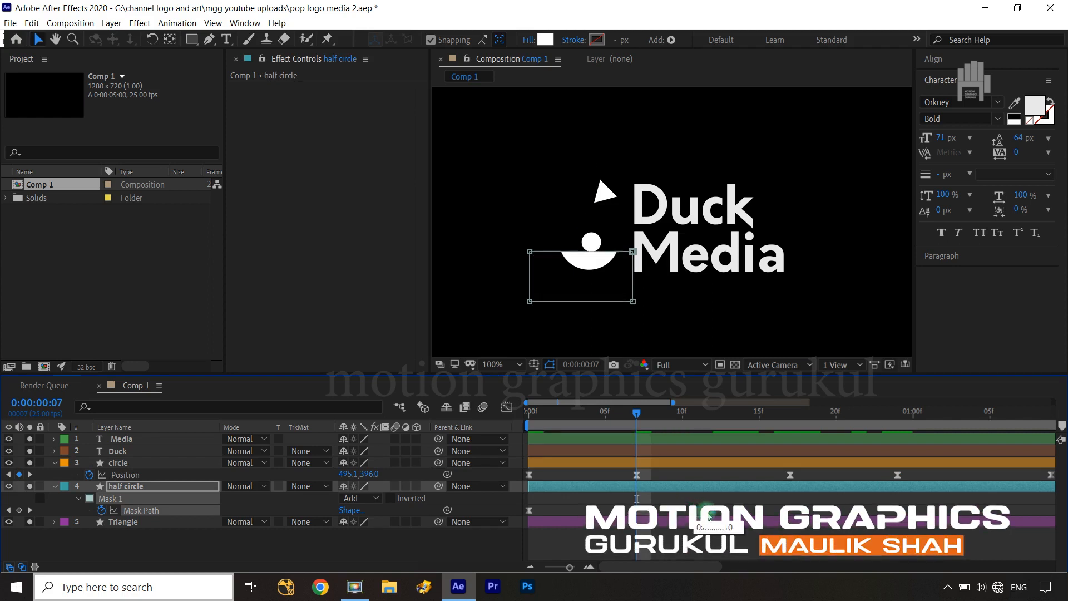
{"action": "key", "text": "Down"}
{"action": "key", "text": "Down"}
{"action": "key", "text": "Down"}
{"action": "key", "text": "Down"}
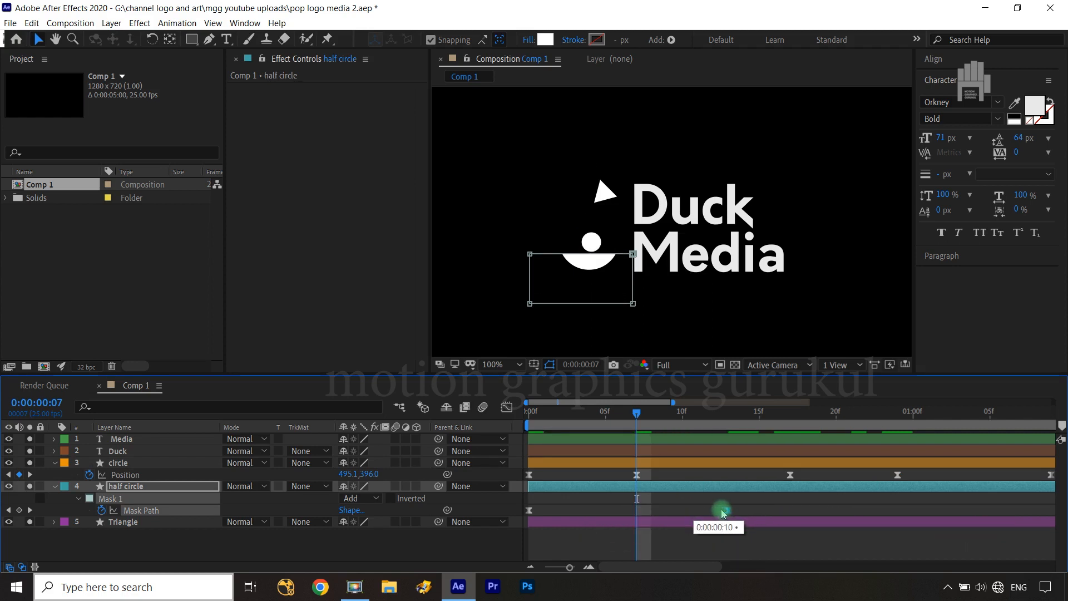
{"action": "left_click_drag", "start_coordinate": [722, 511], "coordinate": [725, 511]}
{"action": "mouse_move", "coordinate": [636, 413]}
{"action": "left_mouse_down"}
{"action": "mouse_move", "coordinate": [661, 420]}
{"action": "mouse_move", "coordinate": [643, 417]}
{"action": "left_mouse_up"}
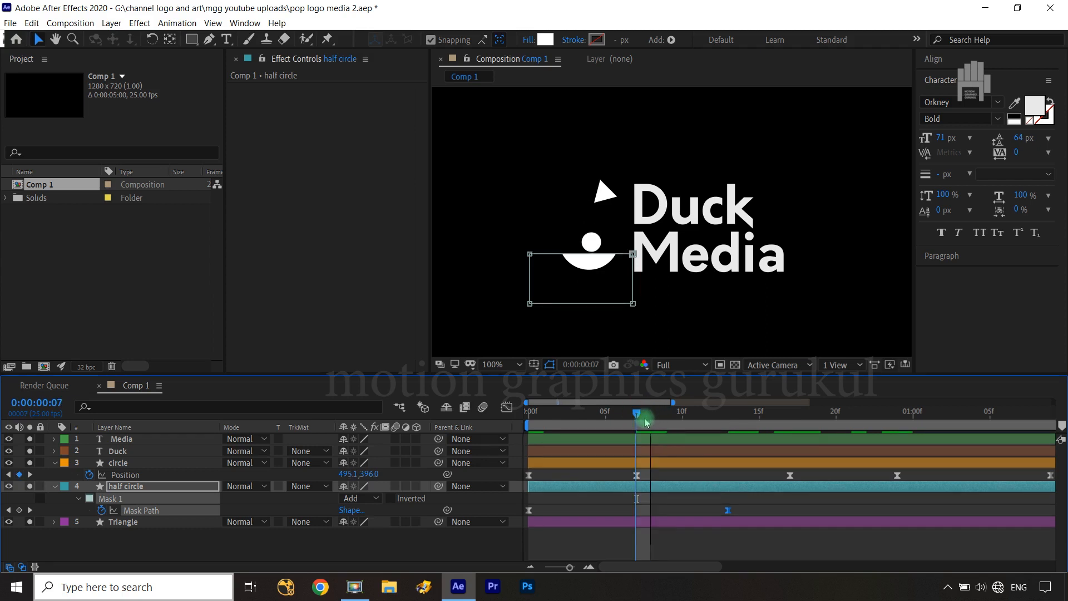
{"action": "left_click_drag", "start_coordinate": [726, 511], "coordinate": [719, 511]}
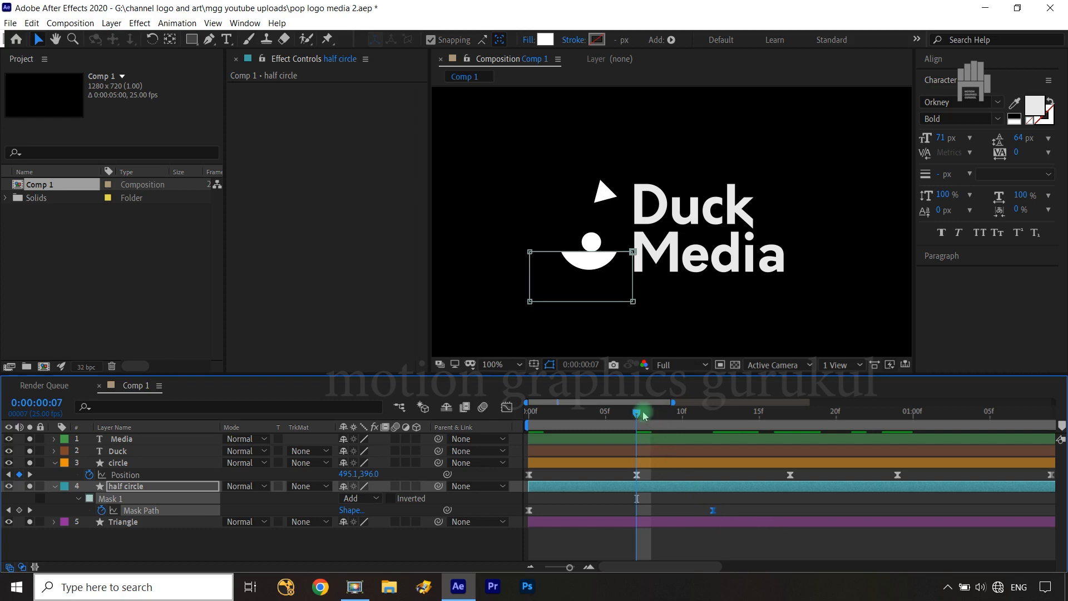
Play the animation from frame 0 to review the eased bounce, and show the full timeline again
{"action": "left_click_drag", "start_coordinate": [637, 412], "coordinate": [523, 426]}
{"action": "left_click", "coordinate": [475, 562]}
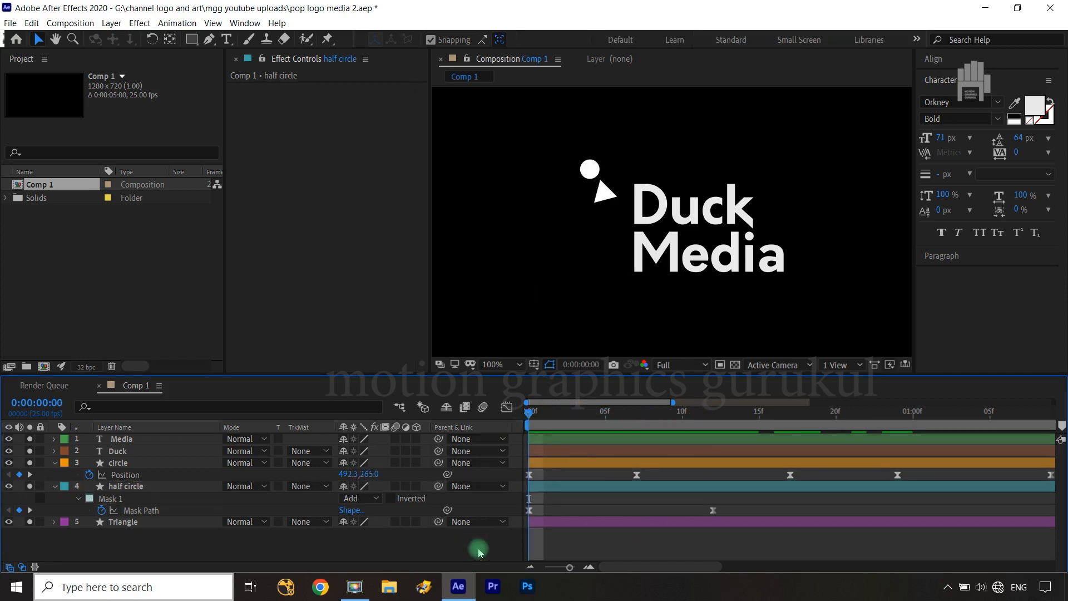
{"action": "key", "text": "space"}
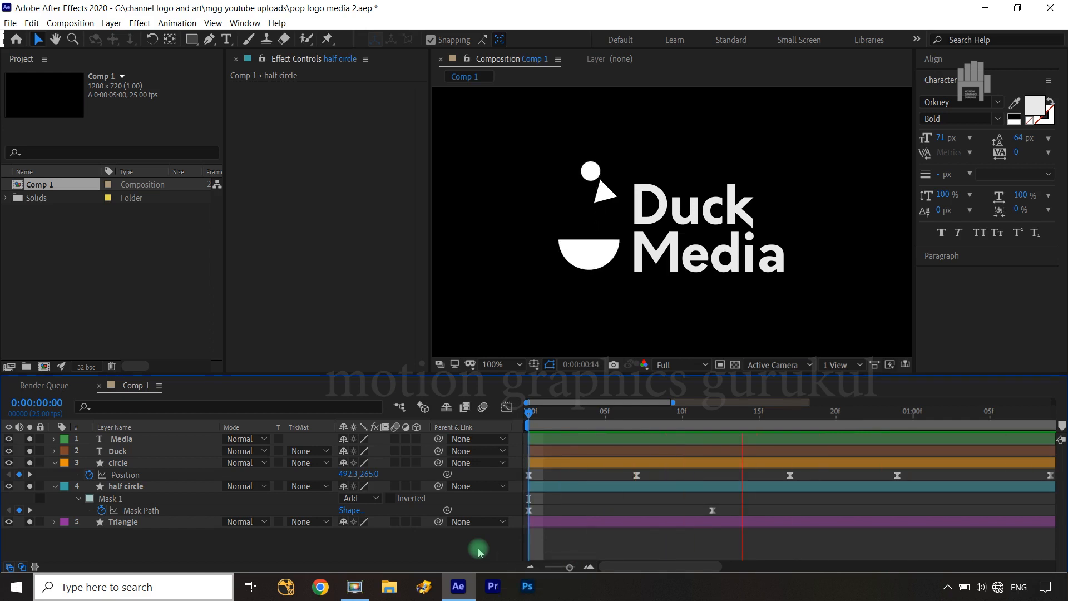
{"action": "key", "text": "space"}
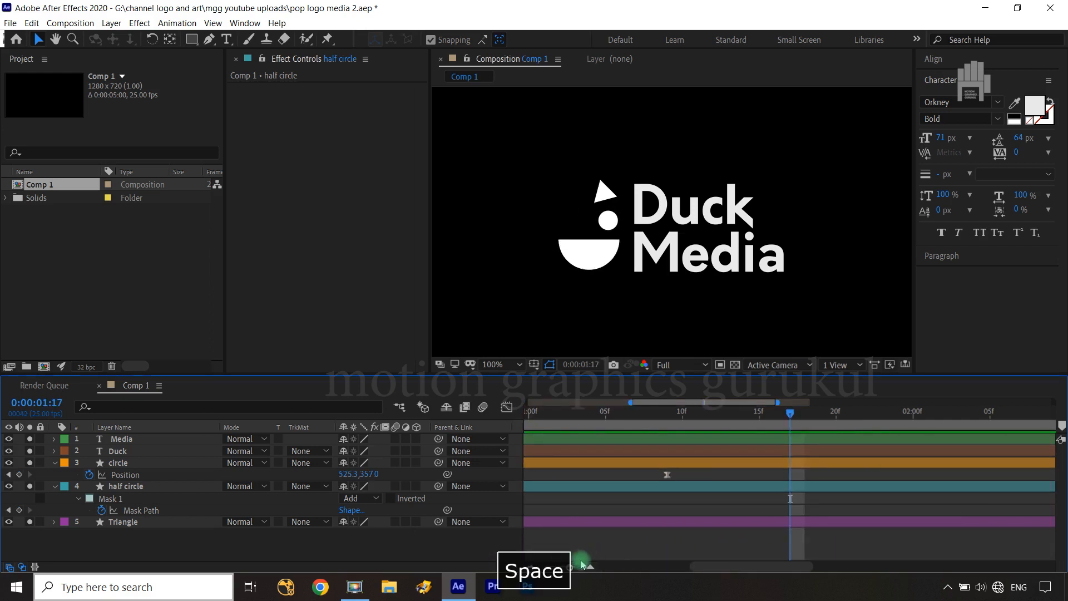
{"action": "left_click_drag", "start_coordinate": [568, 567], "coordinate": [544, 568]}
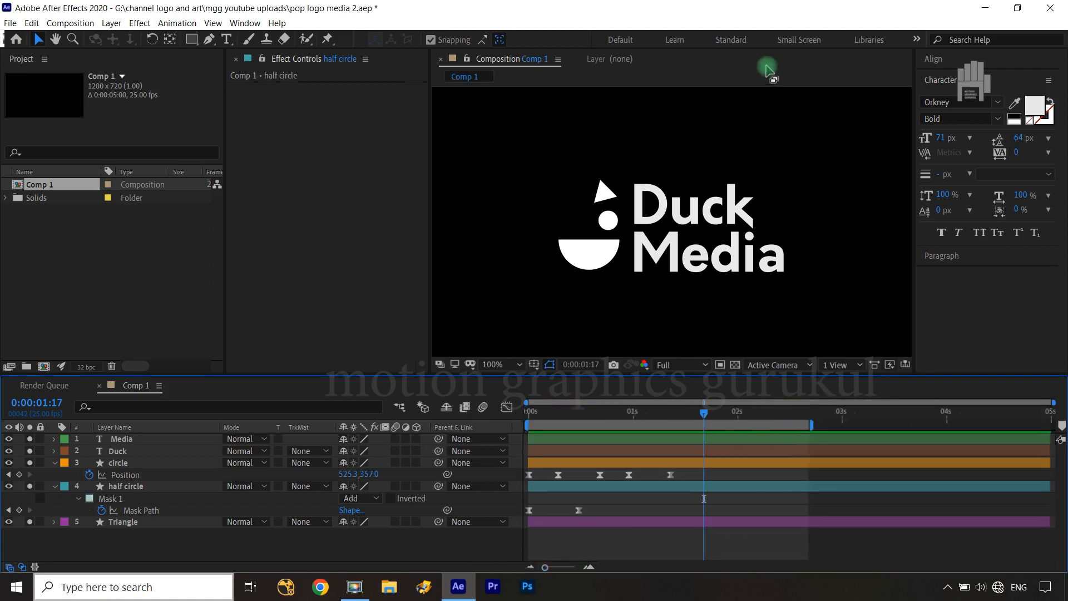
At frame 24, enable keyframing for the Triangle layer's Position and Rotation
{"action": "left_click", "coordinate": [613, 189]}
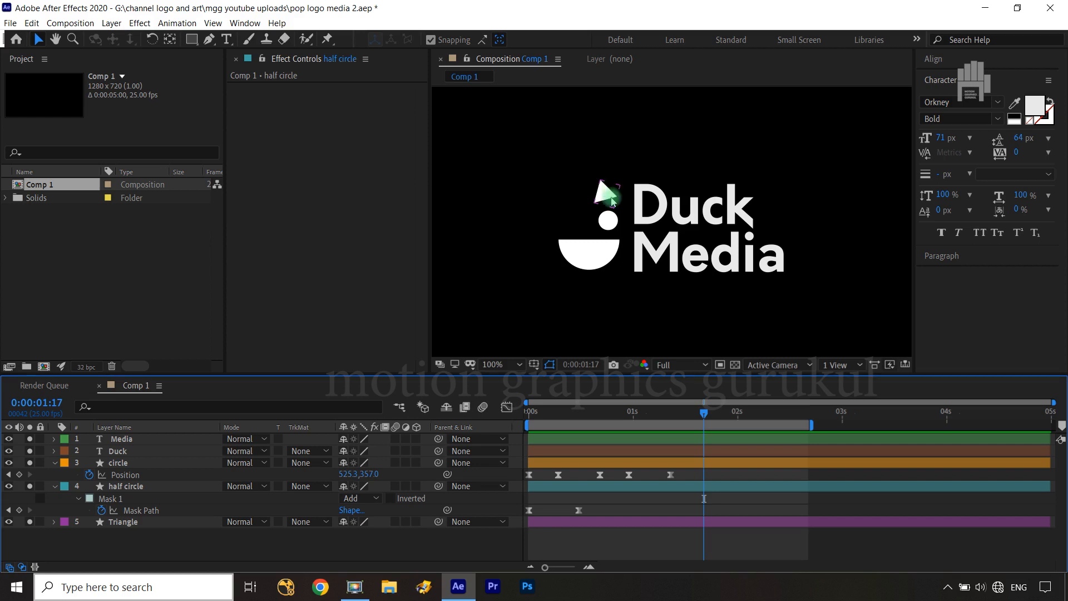
{"action": "left_click", "coordinate": [620, 269]}
{"action": "left_click_drag", "start_coordinate": [703, 413], "coordinate": [631, 428]}
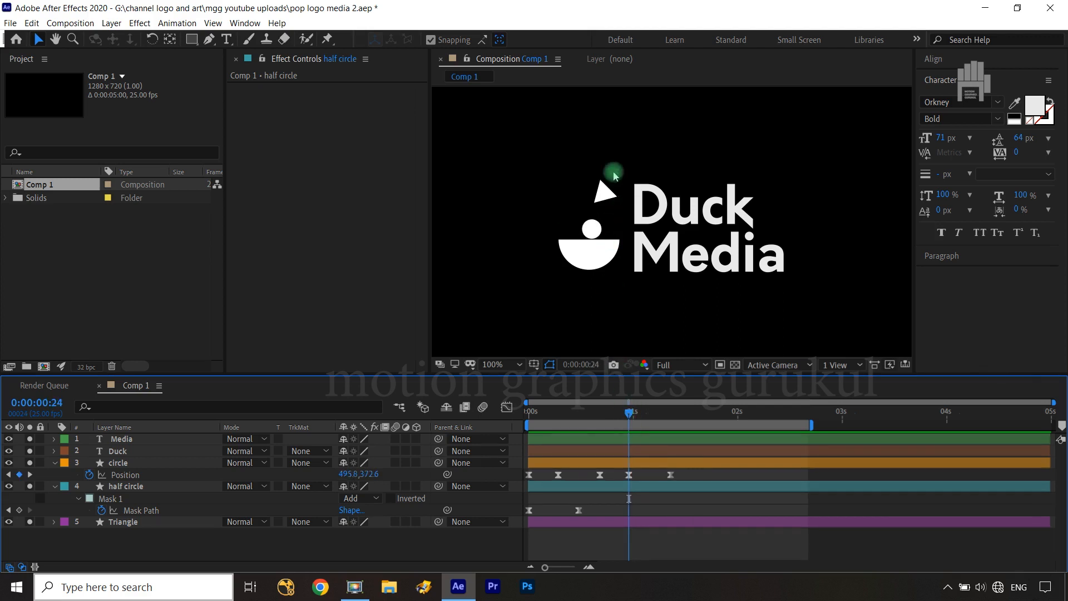
{"action": "left_click", "coordinate": [604, 197]}
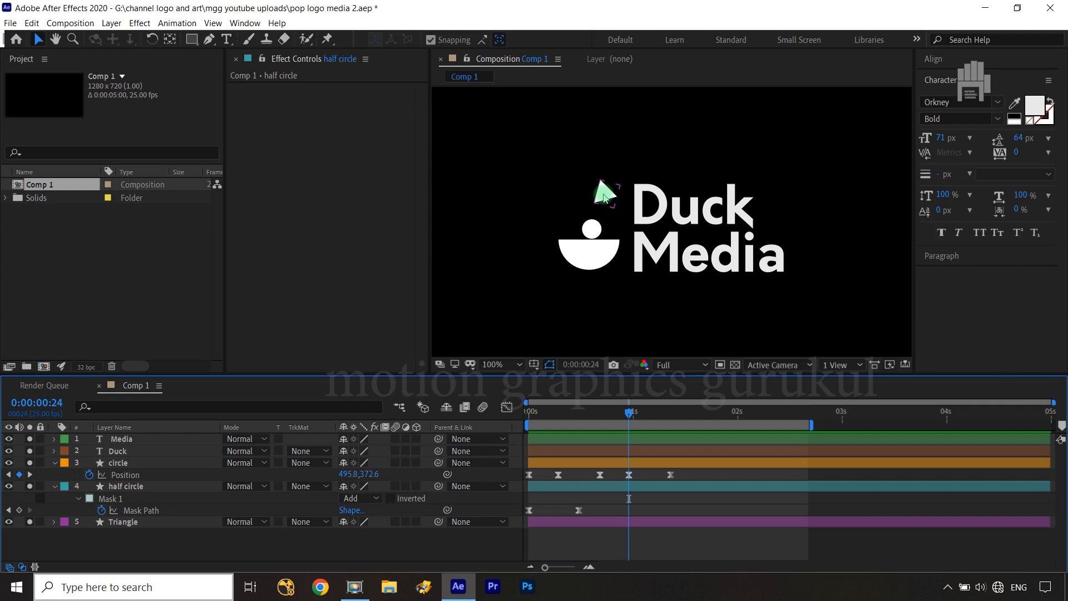
{"action": "left_click", "coordinate": [142, 524]}
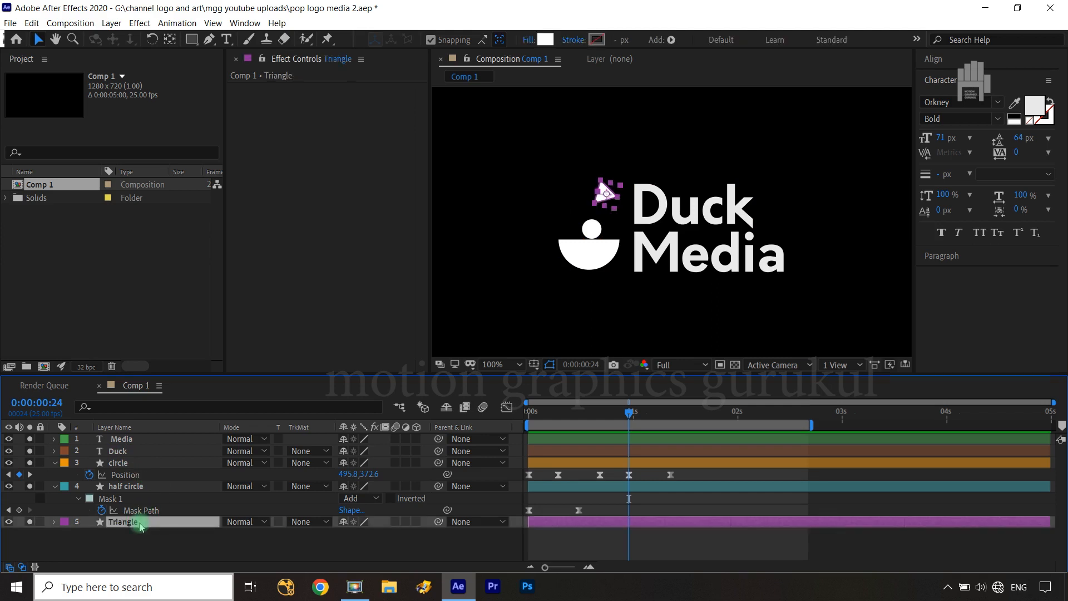
{"action": "key", "text": "p"}
{"action": "key", "text": "shift+r"}
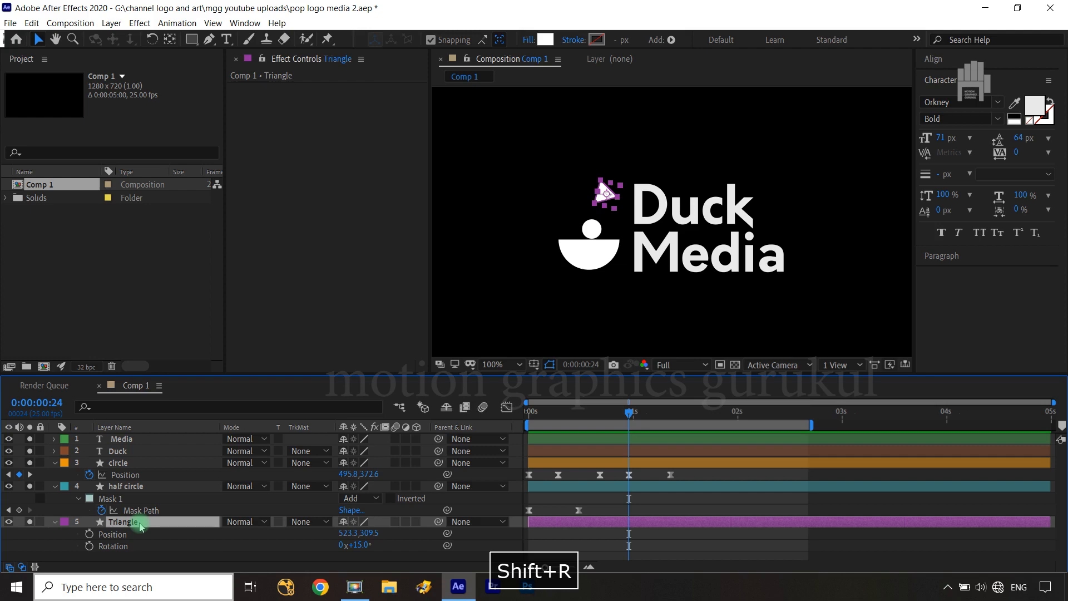
{"action": "left_click", "coordinate": [89, 533]}
{"action": "left_click", "coordinate": [90, 546]}
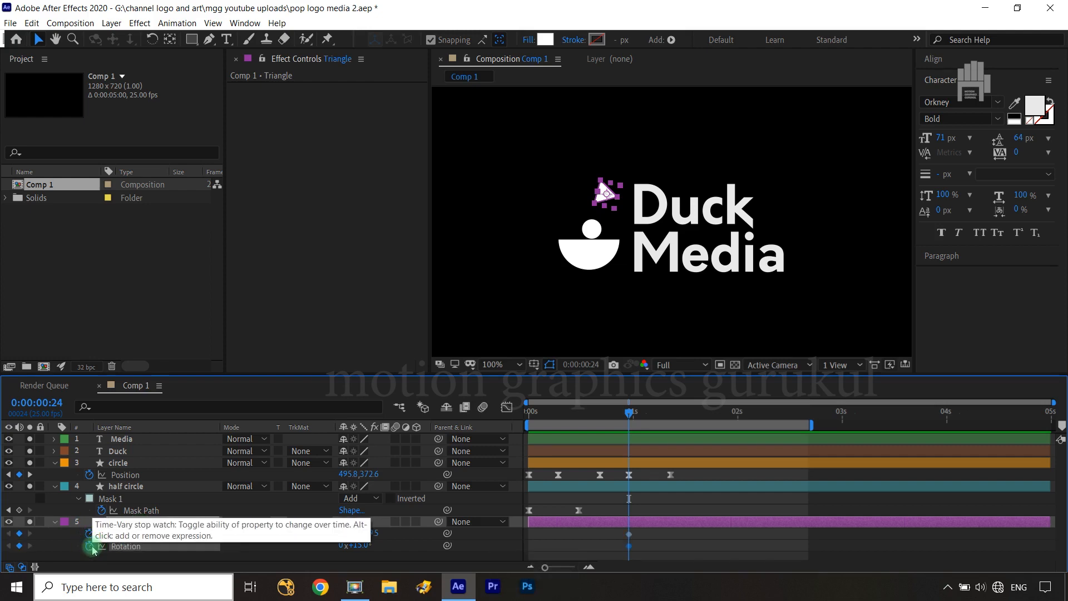
Add Position and Rotation keyframes to the Triangle layer at 0:00:01:12, keeping its final logo pose
{"action": "left_click", "coordinate": [52, 499]}
{"action": "key", "text": "k"}
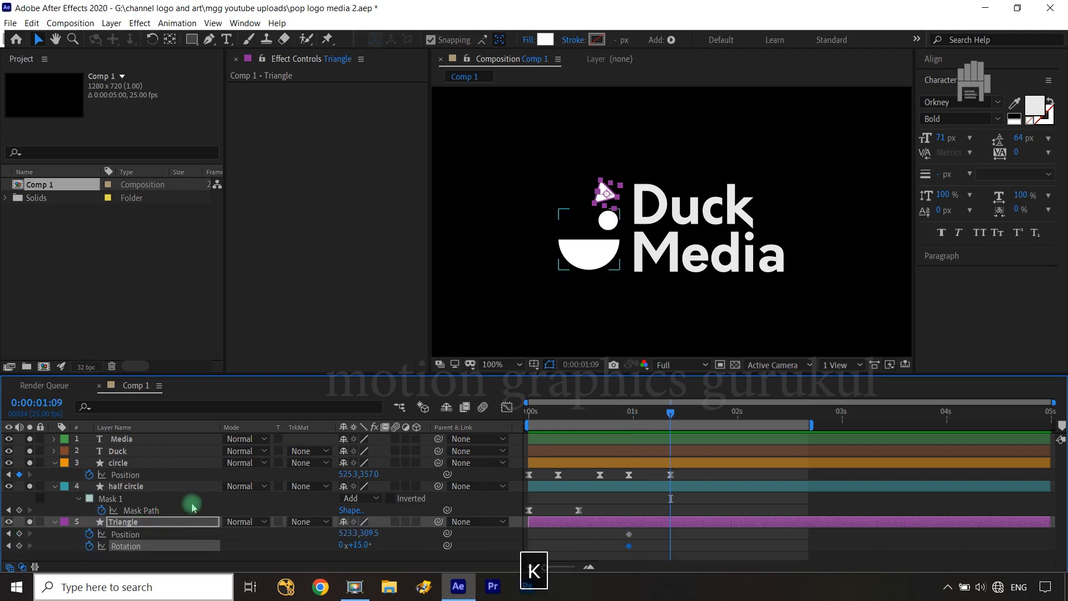
{"action": "key", "text": "ctrl+Right"}
{"action": "key", "text": "ctrl+Right"}
{"action": "key", "text": "ctrl+Right"}
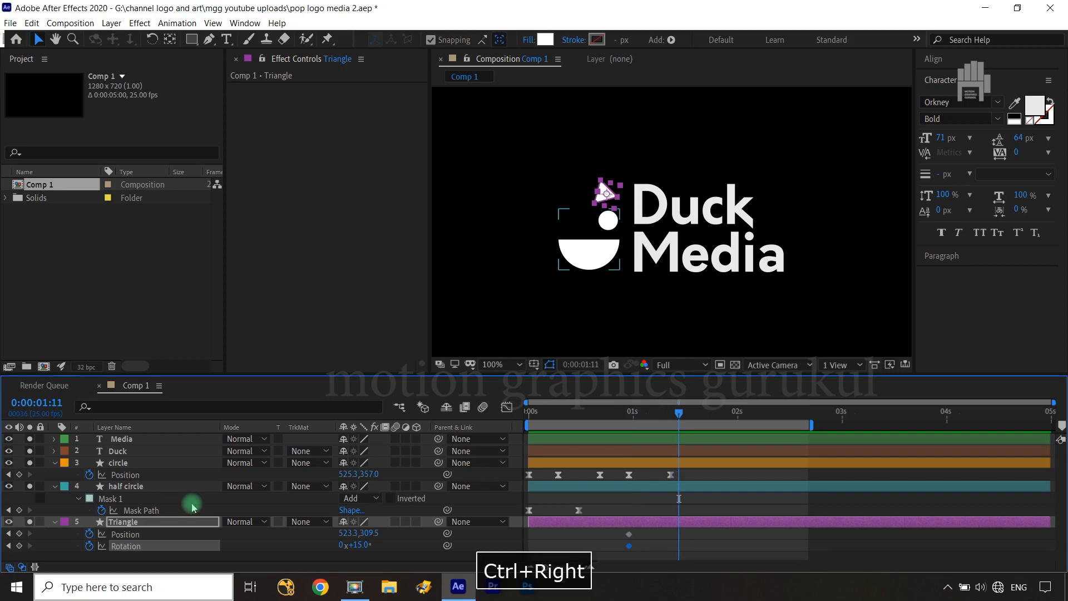
{"action": "left_click", "coordinate": [22, 536]}
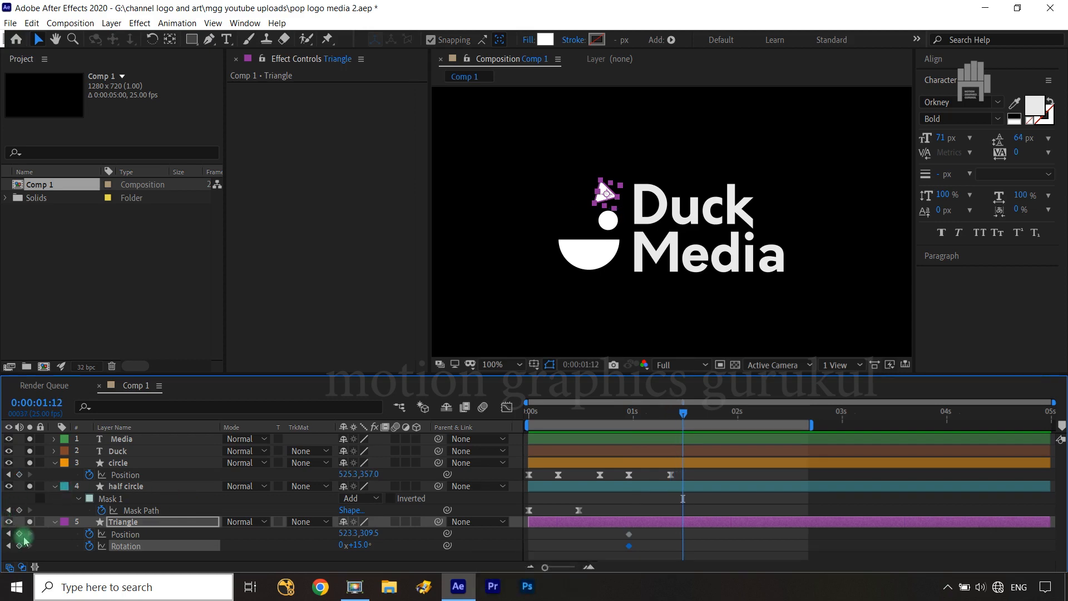
{"action": "left_click", "coordinate": [19, 533]}
{"action": "left_click", "coordinate": [20, 545]}
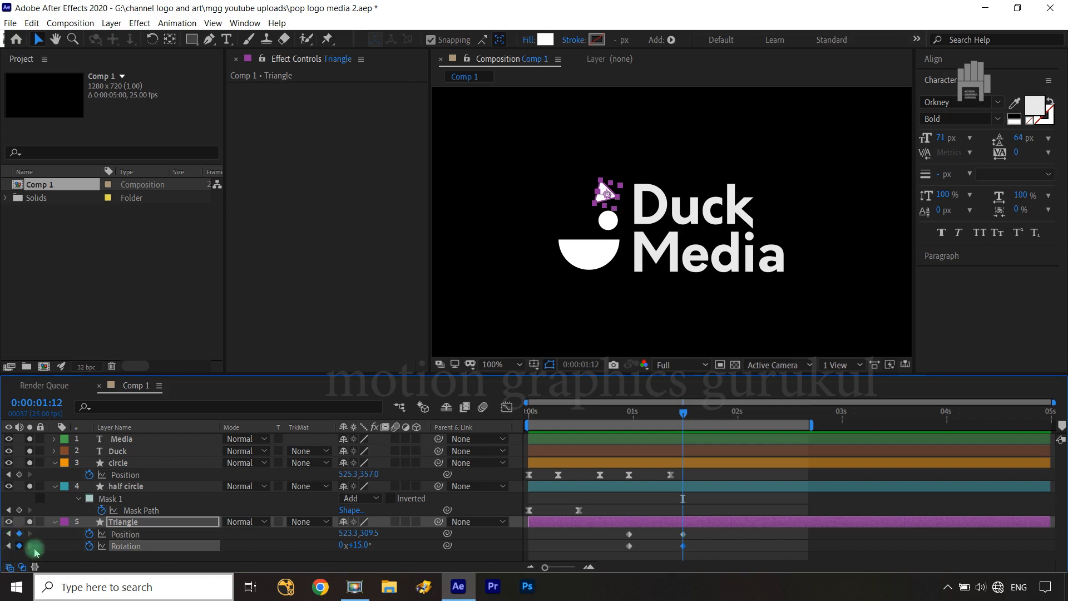
At the Triangle's frame 24 keyframes, set Position to 490.3, 413.5 inside the half circle and Rotation to -90°
{"action": "key", "text": "j"}
{"action": "key", "text": "j"}
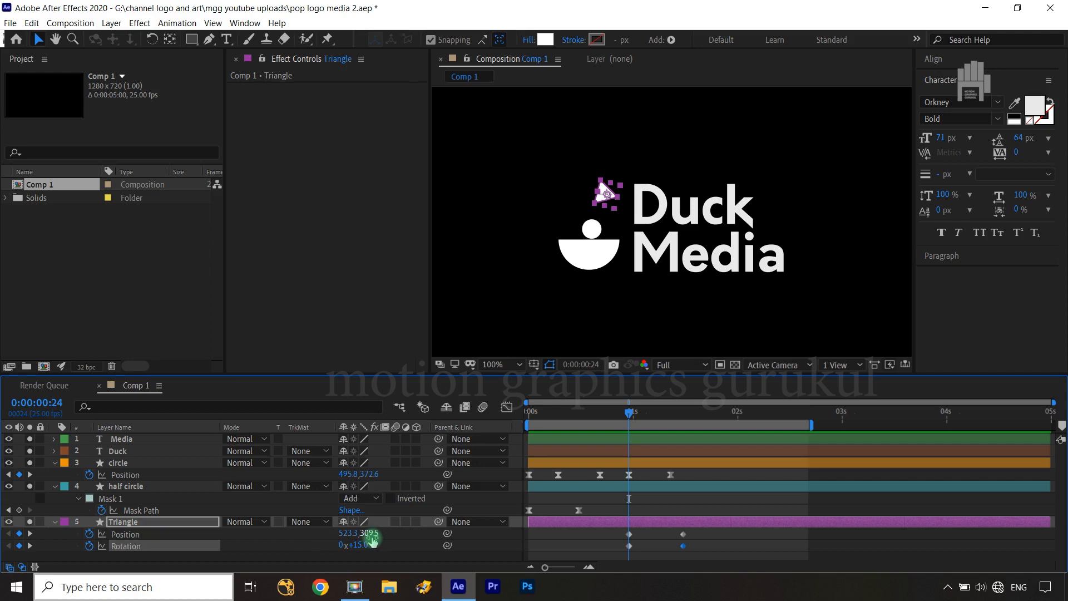
{"action": "left_click_drag", "start_coordinate": [346, 533], "coordinate": [459, 521]}
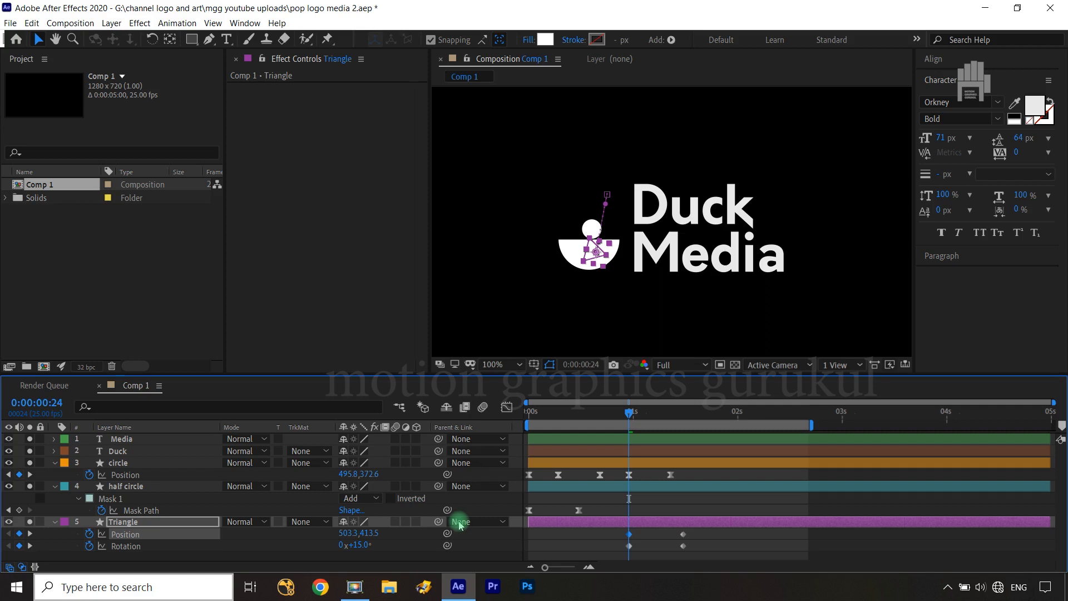
{"action": "left_click", "coordinate": [364, 547]}
{"action": "type", "text": "0"}
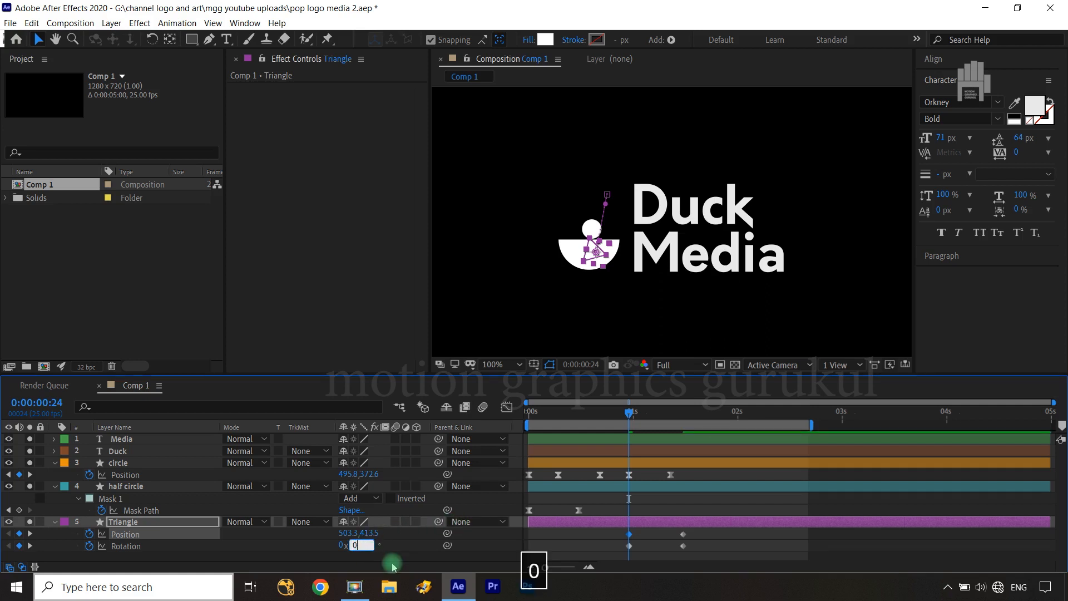
{"action": "left_click", "coordinate": [393, 565]}
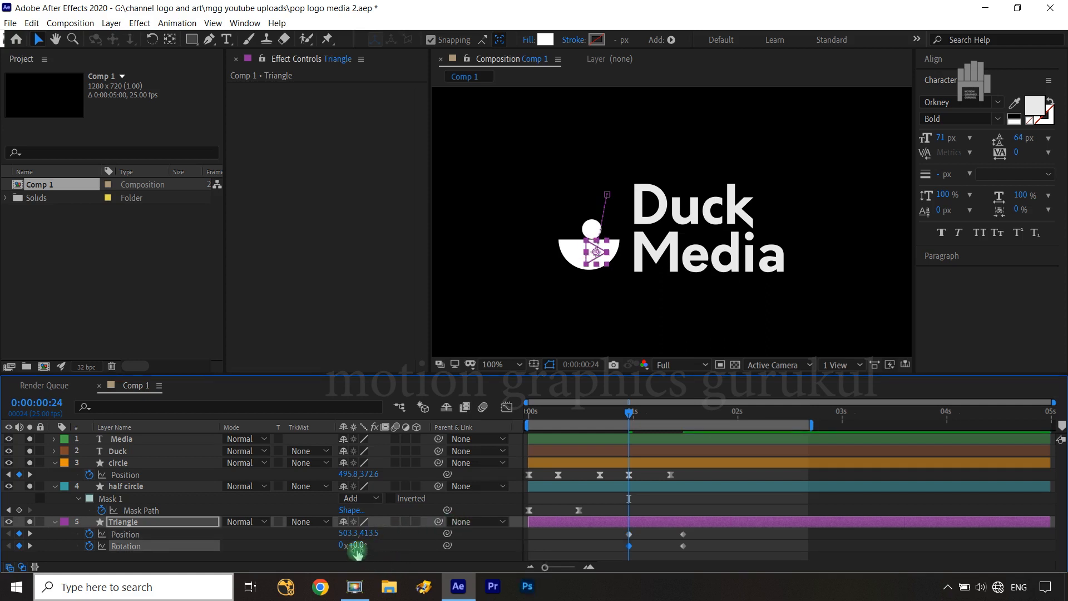
{"action": "left_click_drag", "start_coordinate": [357, 547], "coordinate": [291, 544]}
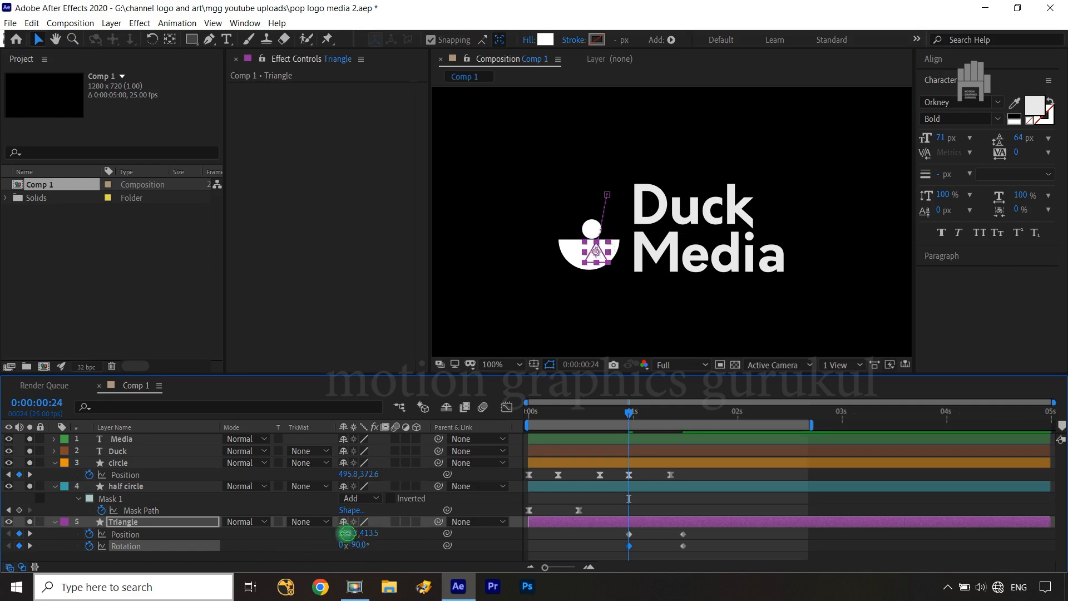
{"action": "left_click_drag", "start_coordinate": [346, 533], "coordinate": [339, 534]}
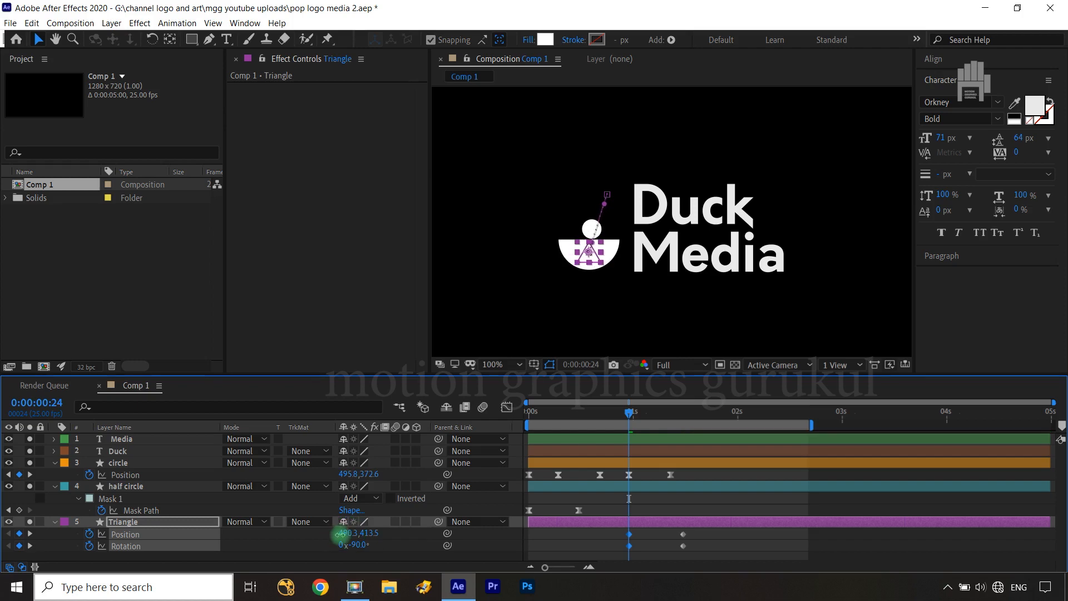
{"action": "left_click", "coordinate": [365, 560]}
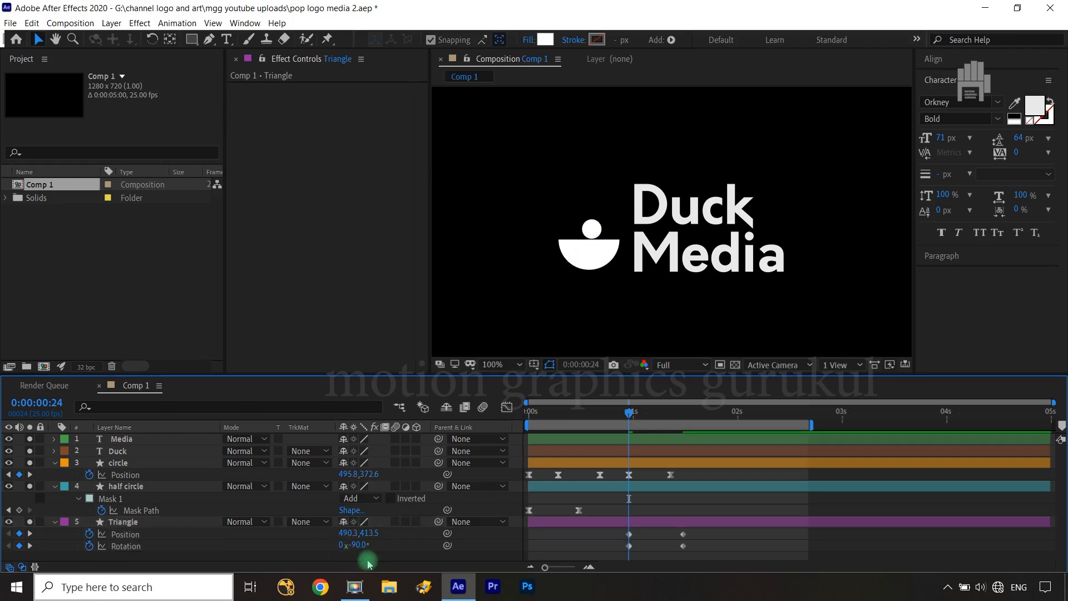
Trim the start of the Triangle layer to 0:00:01:00
{"action": "left_click", "coordinate": [54, 523]}
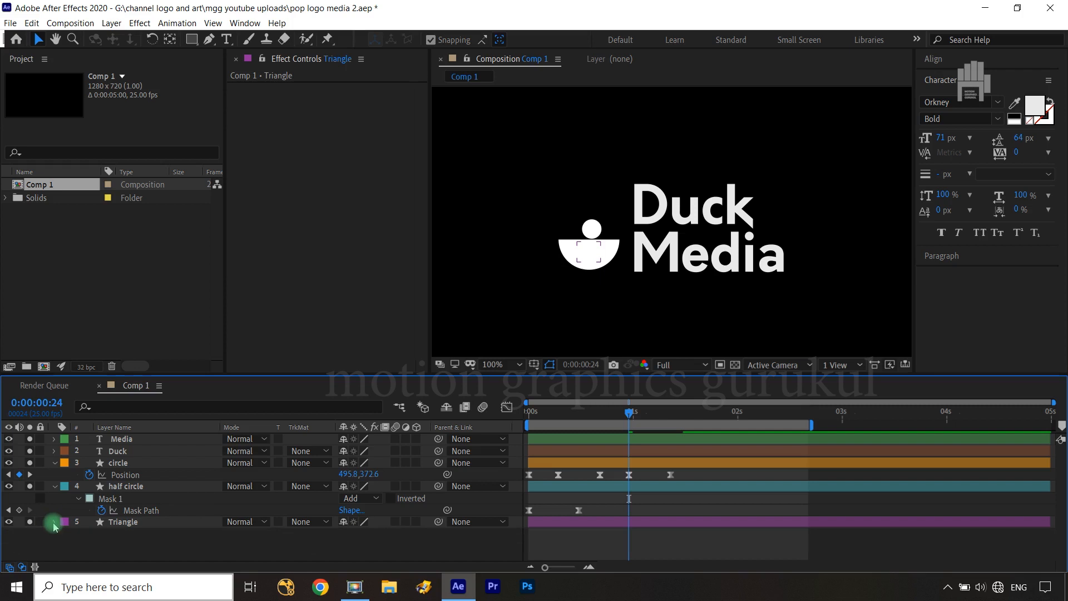
{"action": "left_click", "coordinate": [130, 524]}
{"action": "key", "text": "u"}
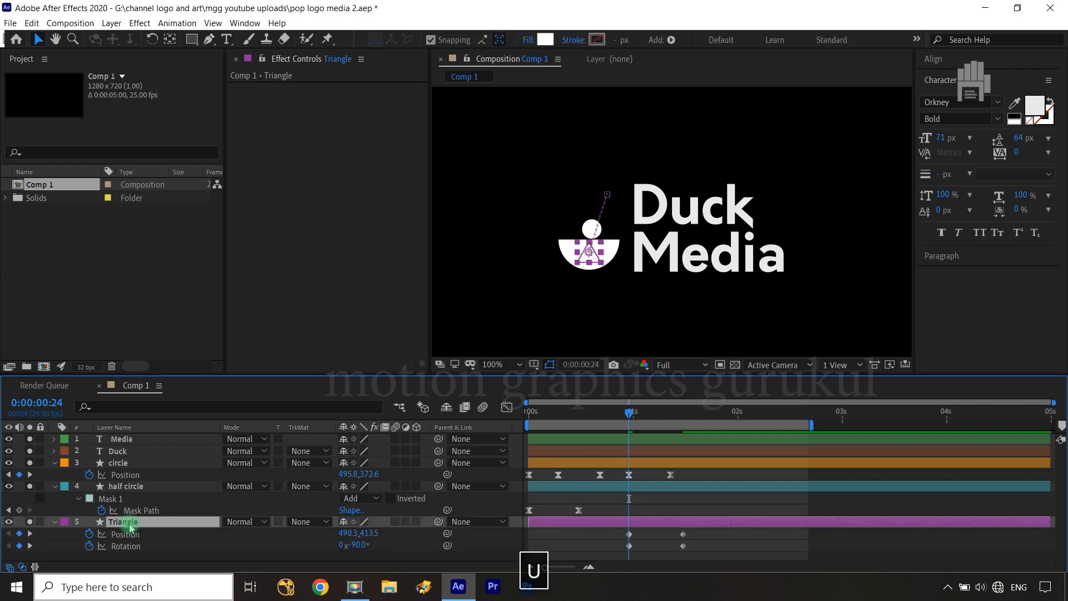
{"action": "key", "text": "ctrl+Right"}
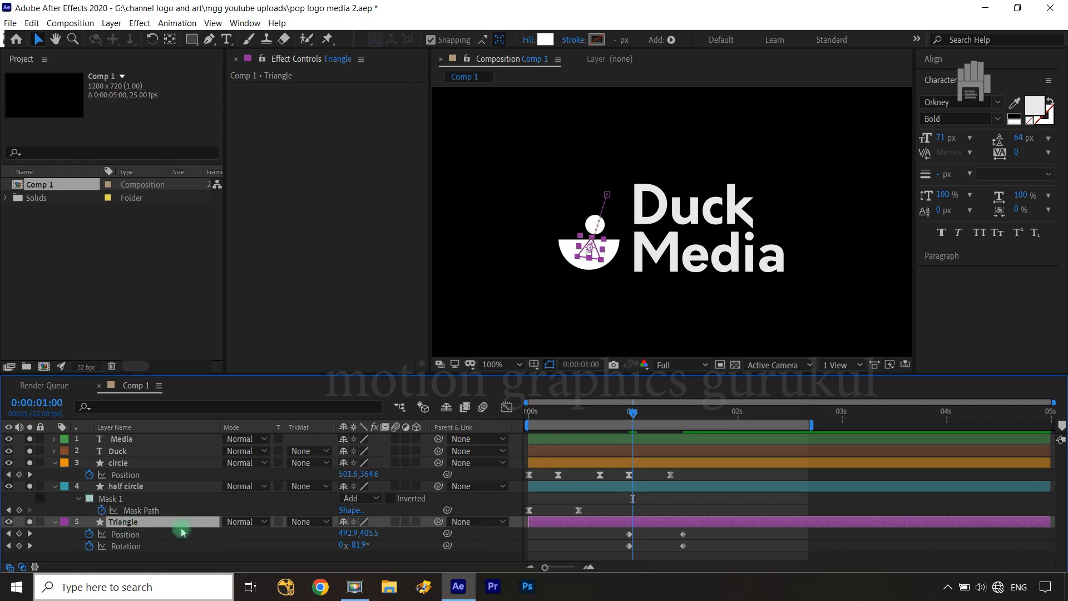
{"action": "key", "text": "alt+bracketleft"}
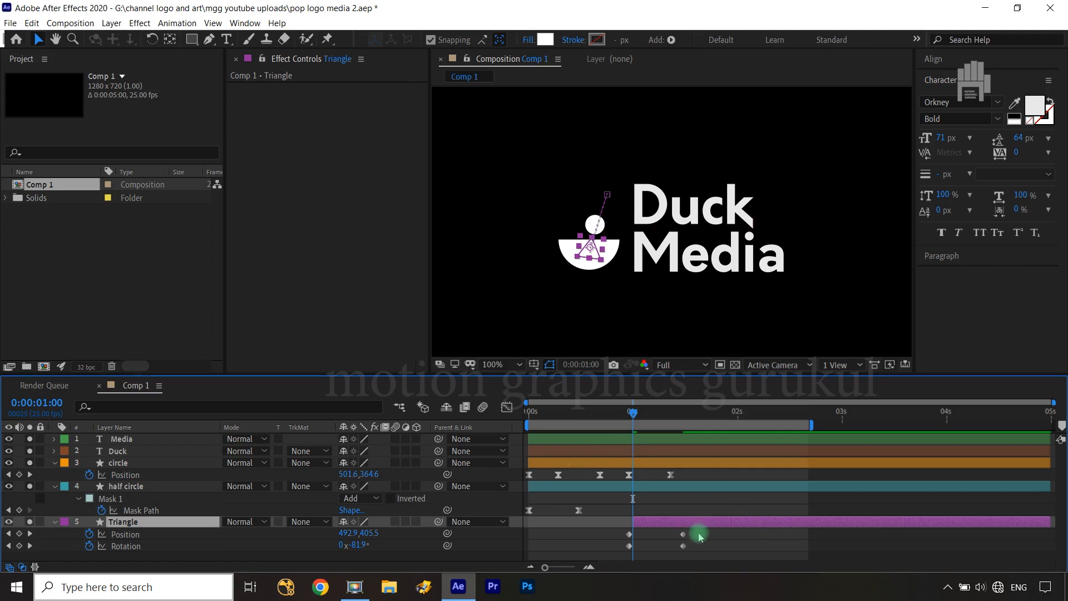
Easy-ease the Triangle's Position and Rotation keyframes and shape their speed curves to peak near the start and slow down gradually
{"action": "left_click_drag", "start_coordinate": [698, 530], "coordinate": [623, 554]}
{"action": "key", "text": "F9"}
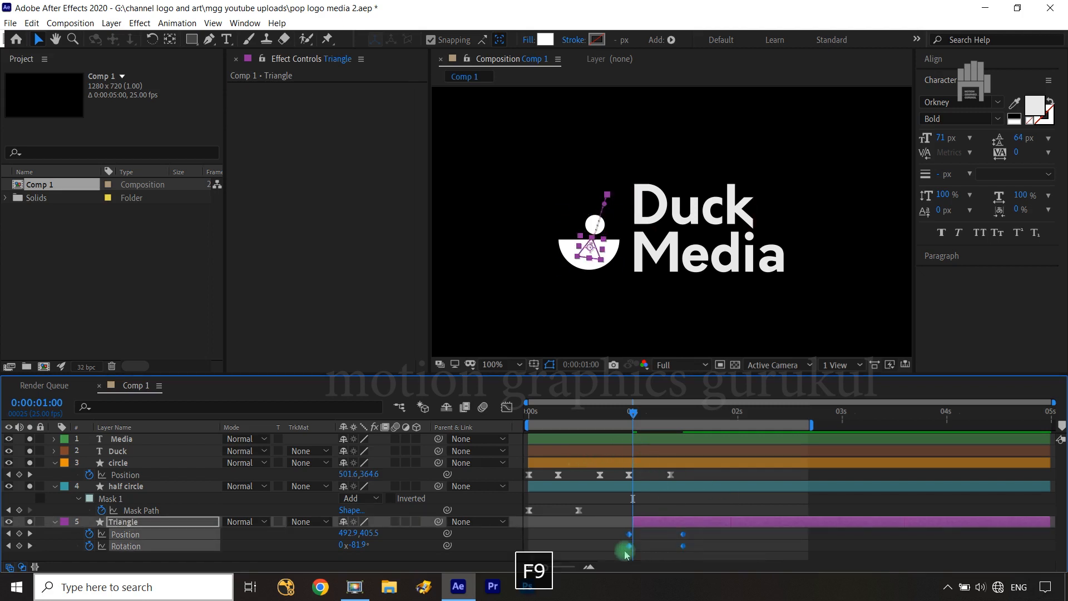
{"action": "left_click", "coordinate": [507, 407]}
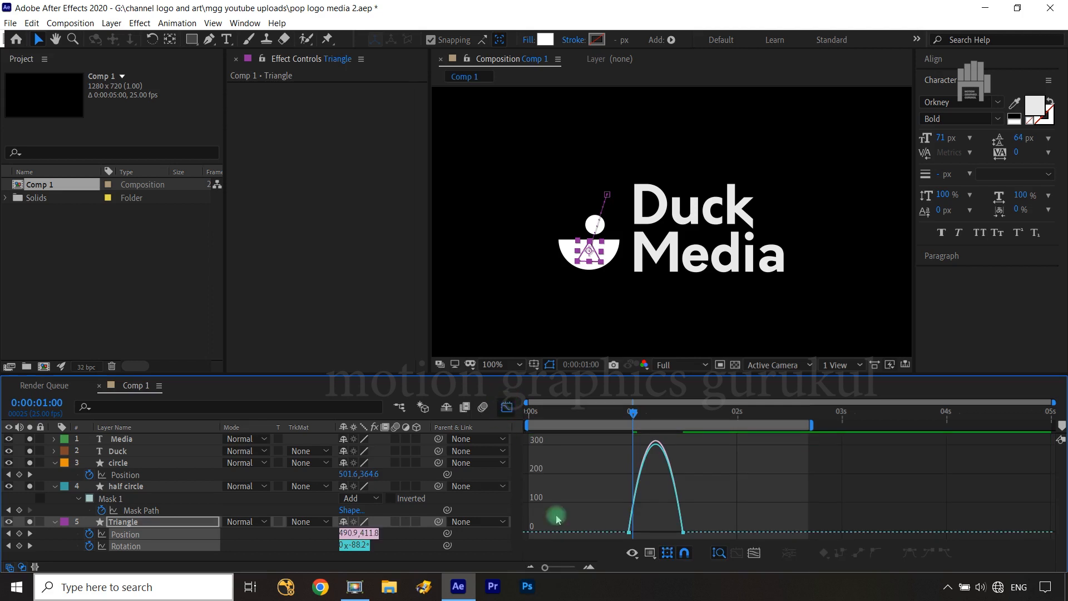
{"action": "left_click_drag", "start_coordinate": [708, 513], "coordinate": [640, 516]}
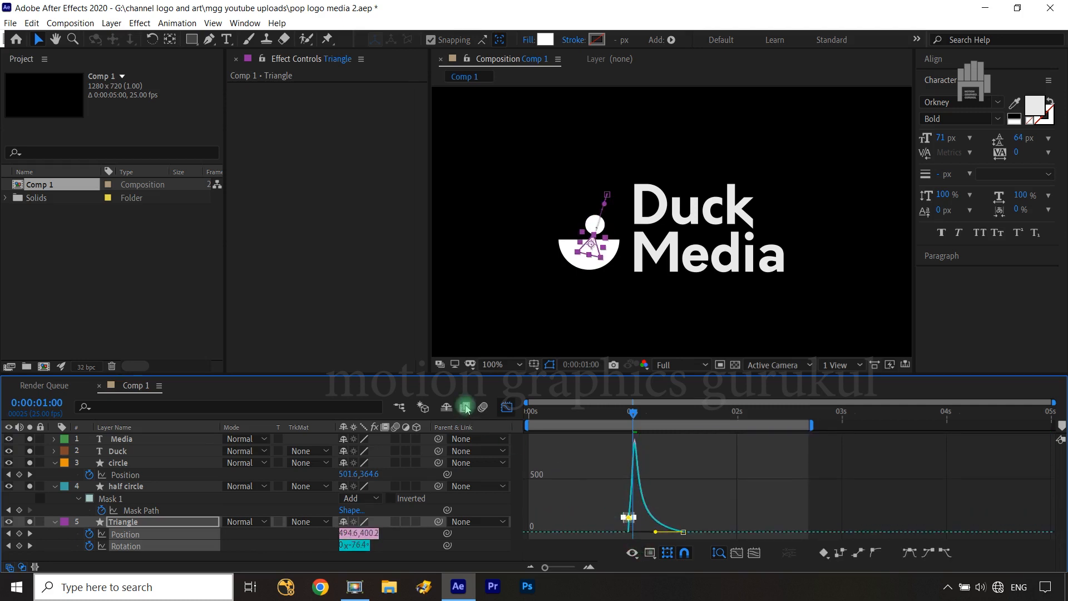
{"action": "left_click", "coordinate": [507, 407]}
Play the animation from frame 0 to review the triangle popping out of the half circle
{"action": "left_click_drag", "start_coordinate": [633, 412], "coordinate": [513, 419]}
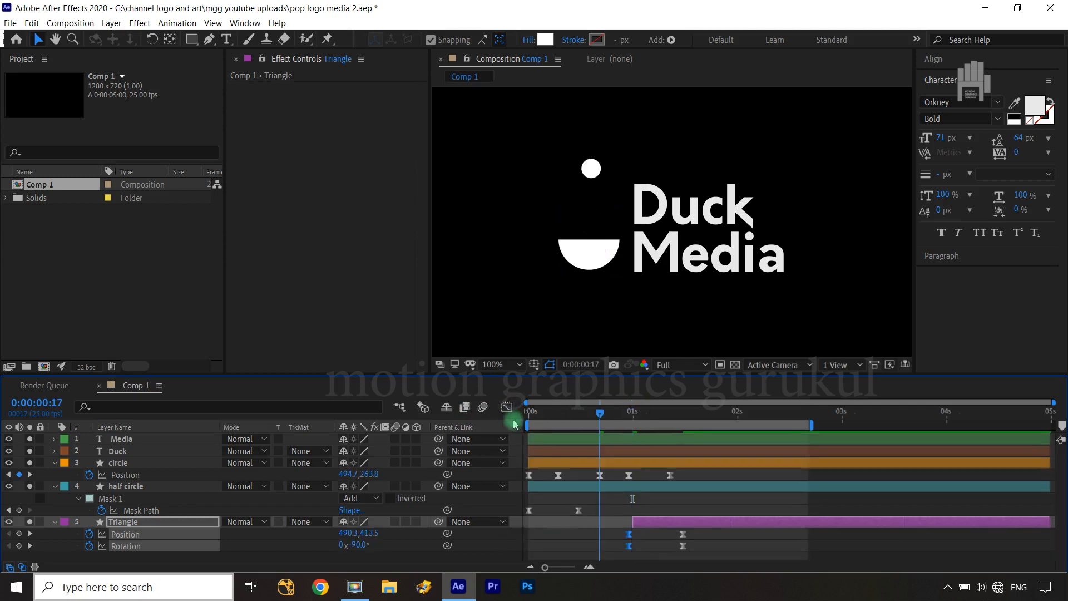
{"action": "left_click", "coordinate": [513, 544]}
{"action": "key", "text": "space"}
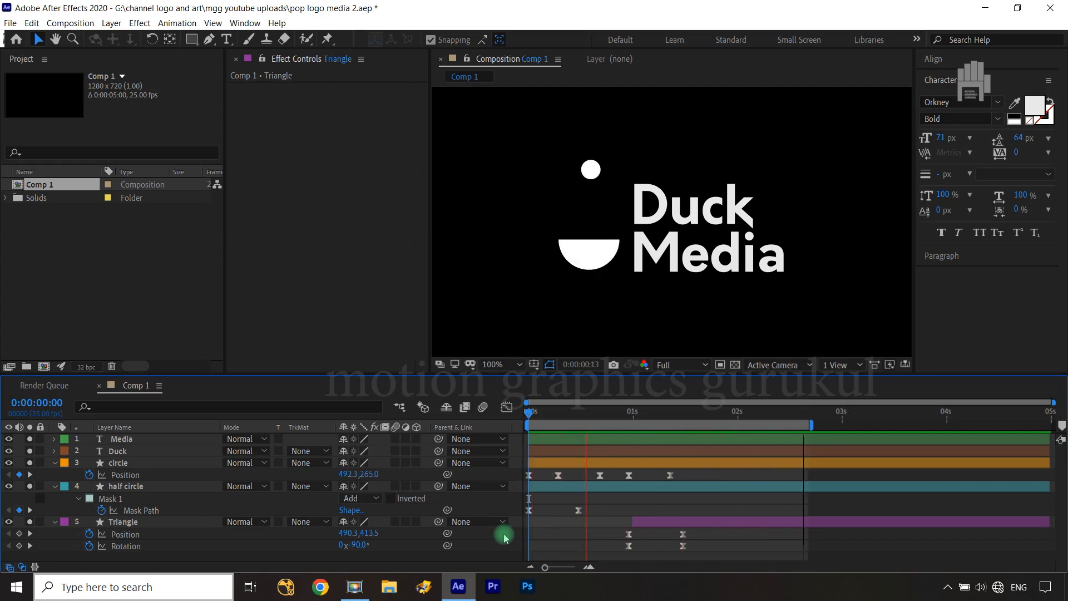
{"action": "key", "text": "space"}
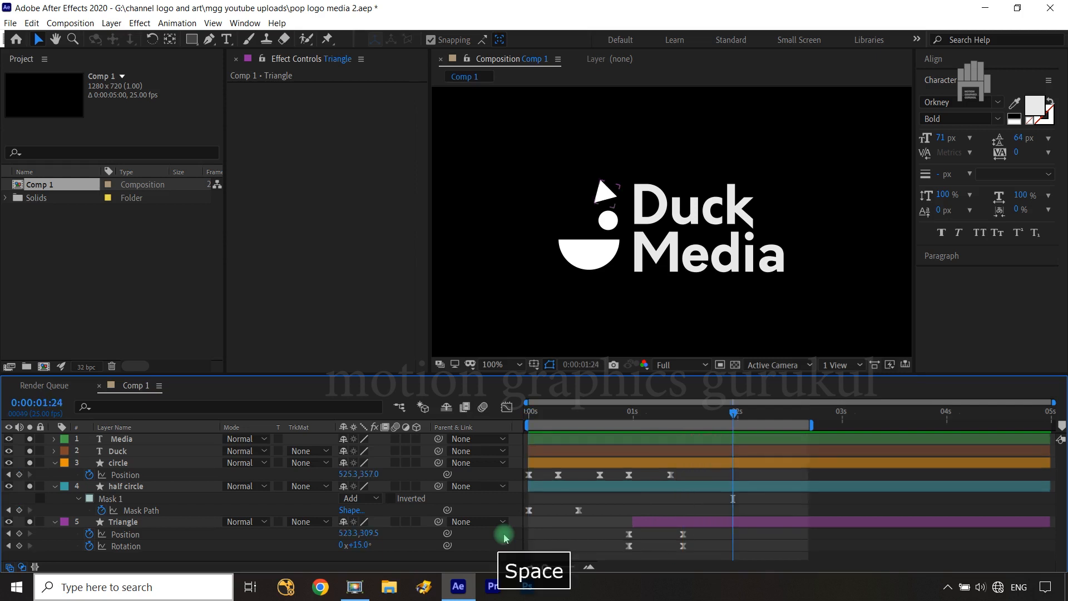
At 0:00:01:05, draw a white rectangle shape covering the word Duck and turn off solo for its layer
{"action": "left_click", "coordinate": [735, 411]}
{"action": "left_click_drag", "start_coordinate": [734, 413], "coordinate": [652, 426]}
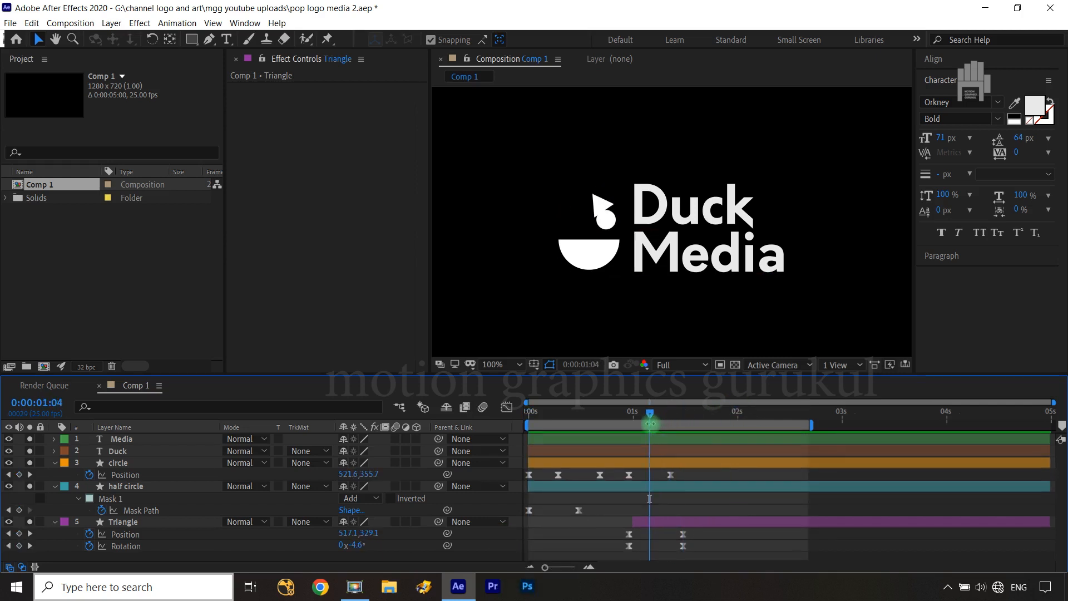
{"action": "key", "text": "ctrl+Right"}
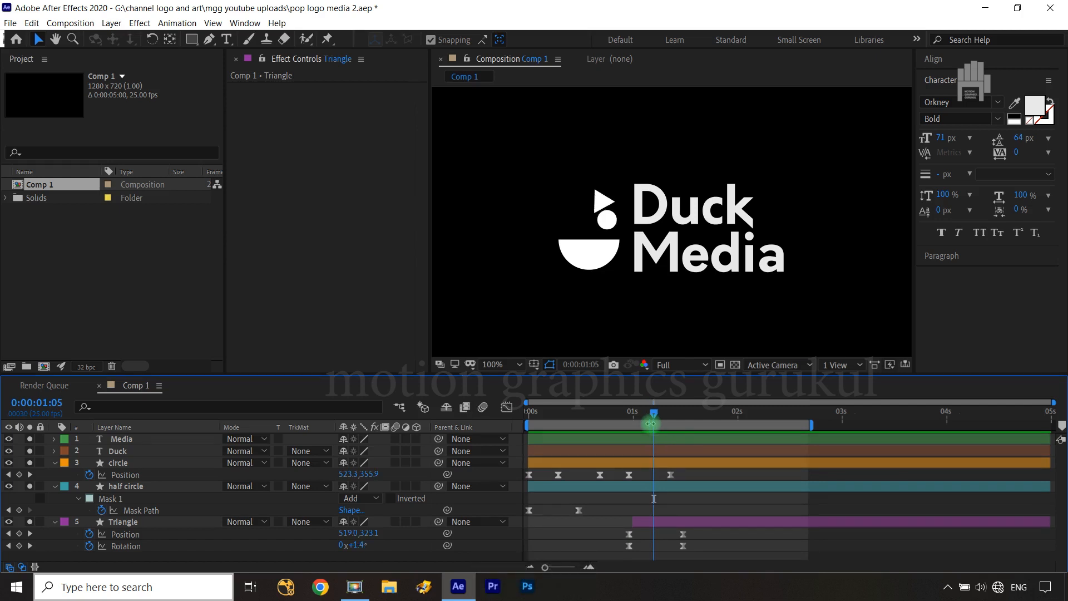
{"action": "left_click", "coordinate": [684, 247]}
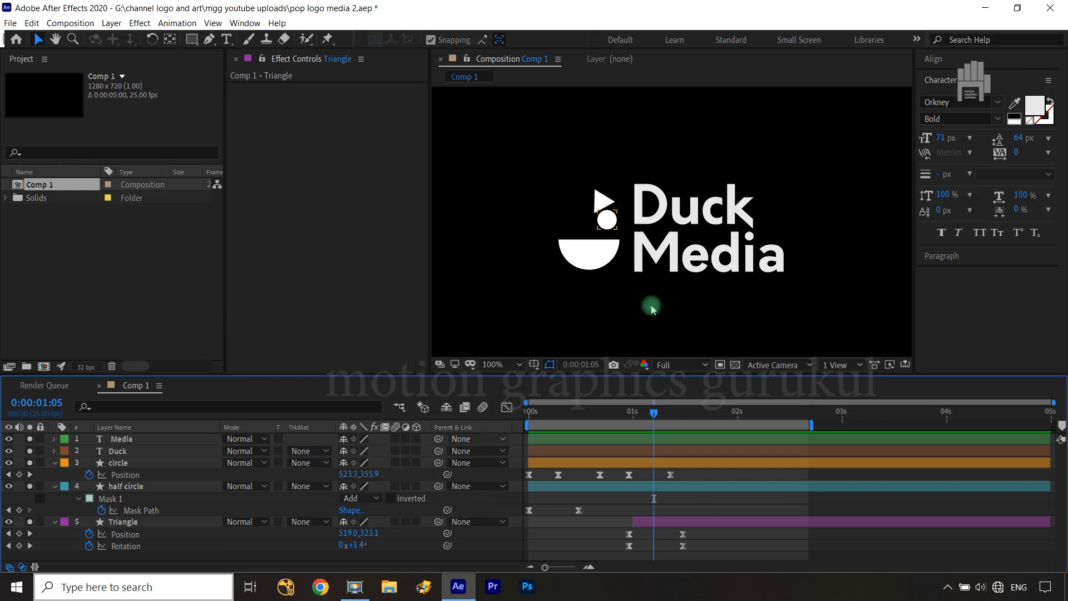
{"action": "left_click", "coordinate": [196, 41]}
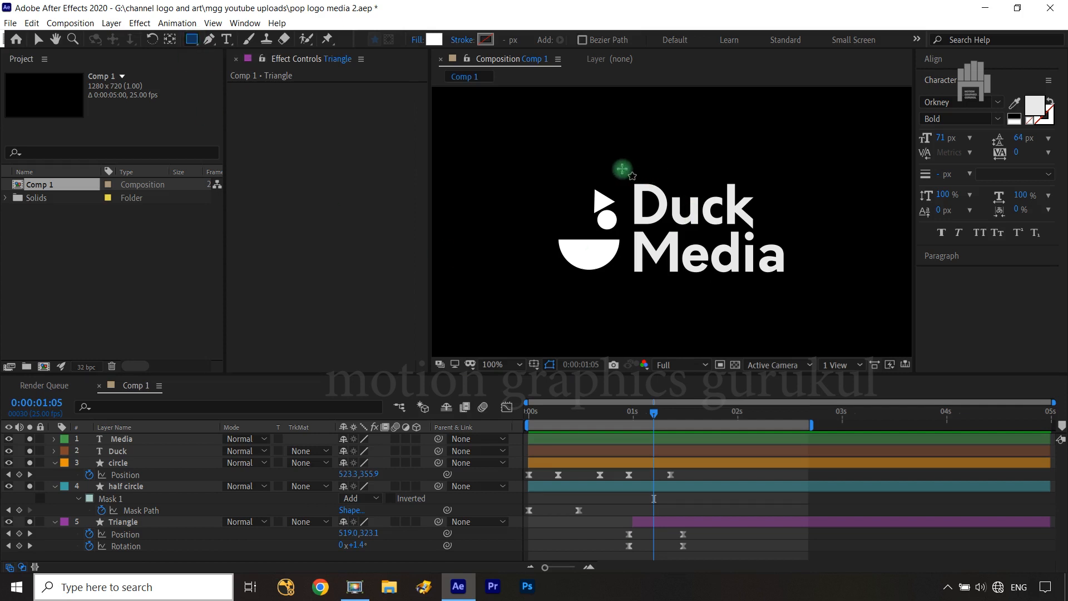
{"action": "mouse_move", "coordinate": [627, 174]}
{"action": "left_mouse_down"}
{"action": "mouse_move", "coordinate": [676, 226]}
{"action": "mouse_move", "coordinate": [808, 227]}
{"action": "left_mouse_up"}
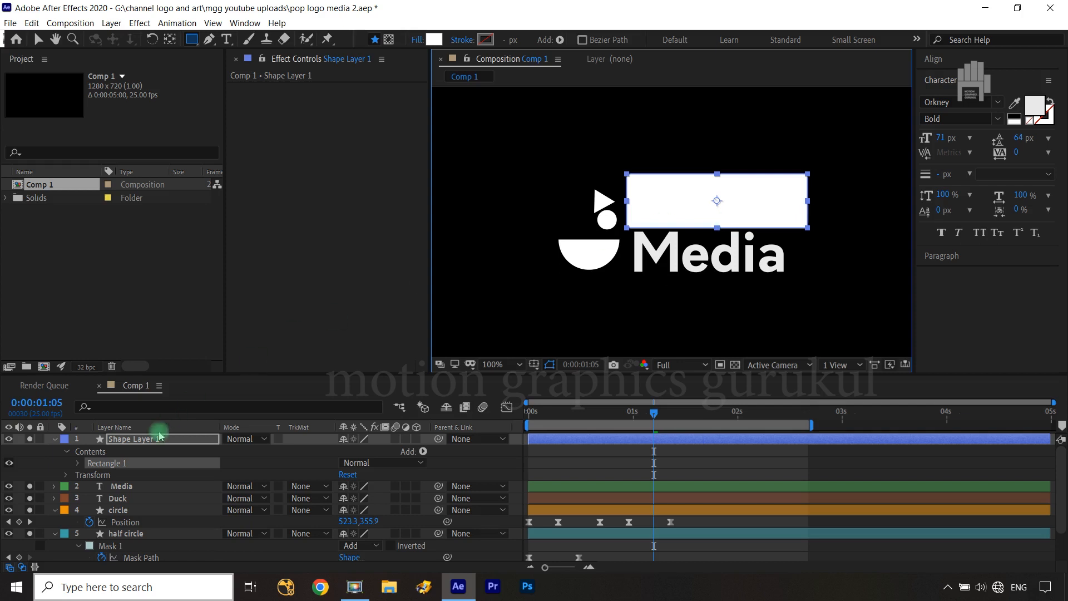
{"action": "left_click", "coordinate": [33, 440]}
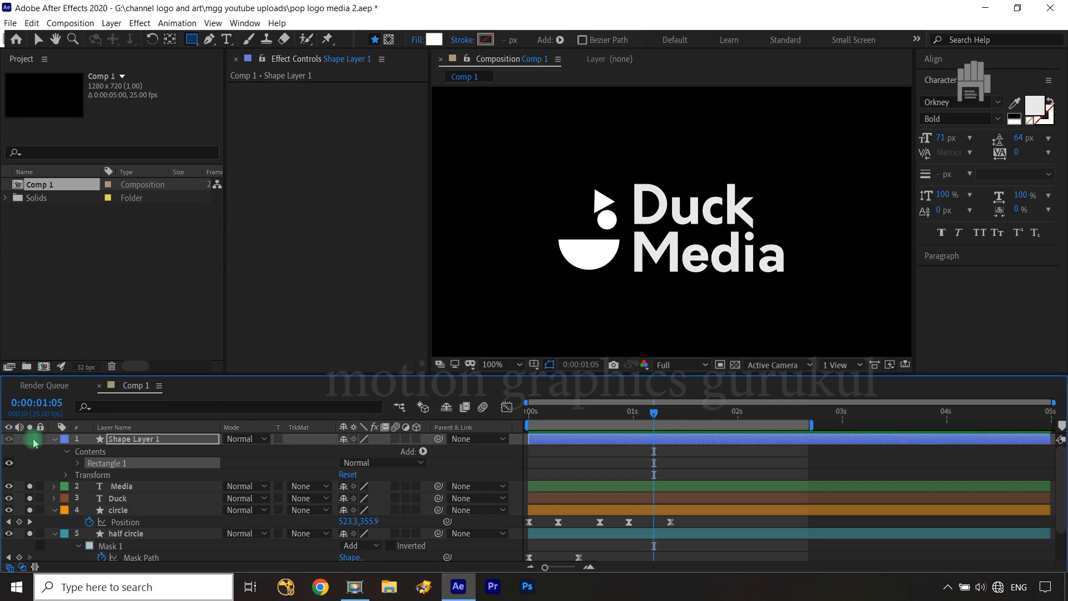
Rename the white rectangle's shape layer to MATTE
{"action": "left_click", "coordinate": [141, 437]}
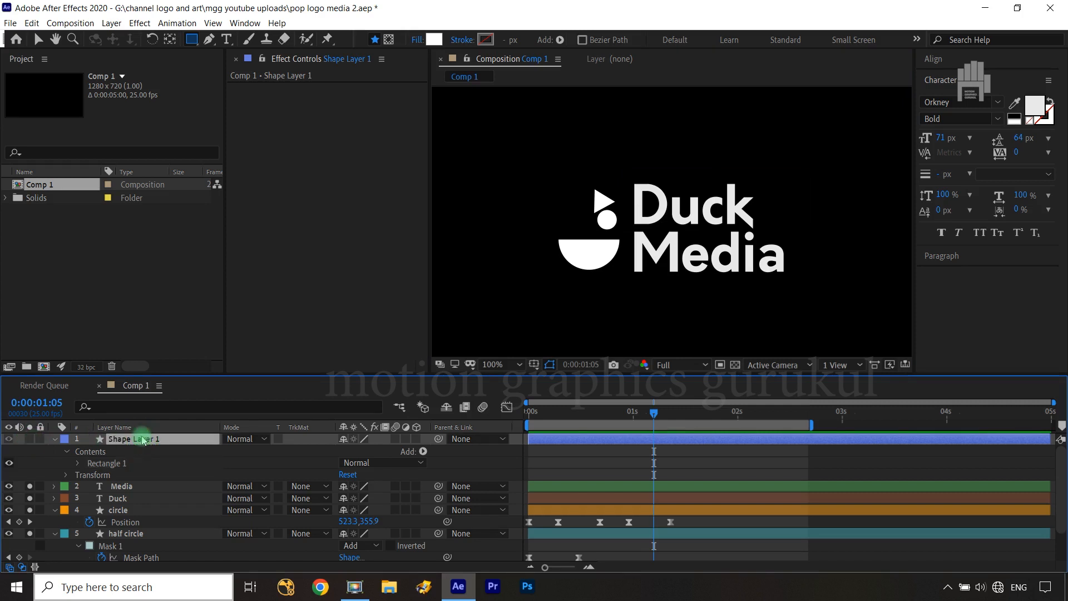
{"action": "key", "text": "Return"}
{"action": "type", "text": "MATTE"}
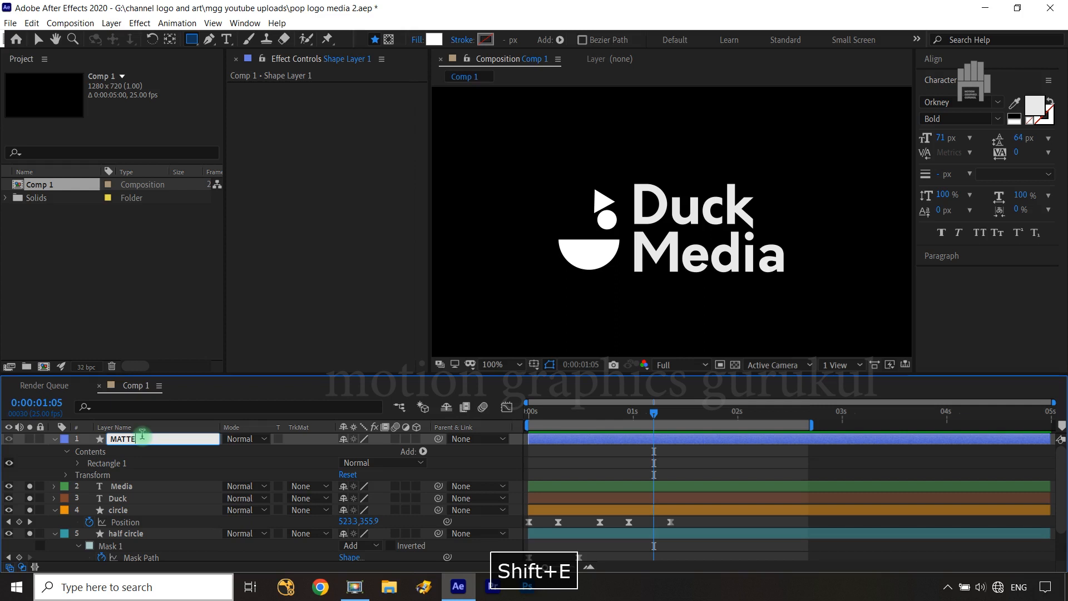
{"action": "left_click", "coordinate": [185, 463]}
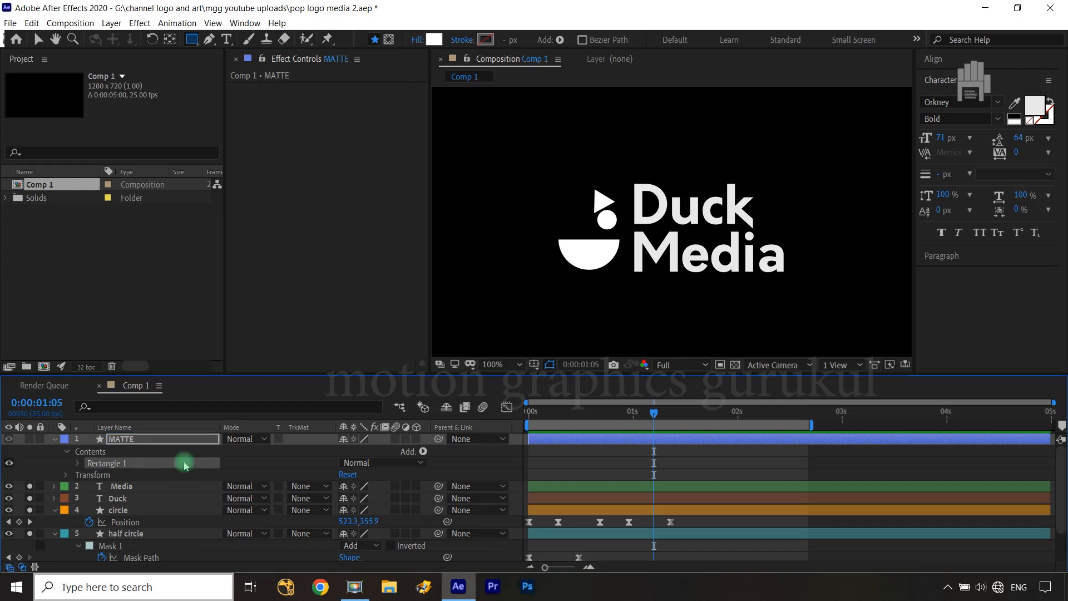
{"action": "left_click", "coordinate": [278, 458]}
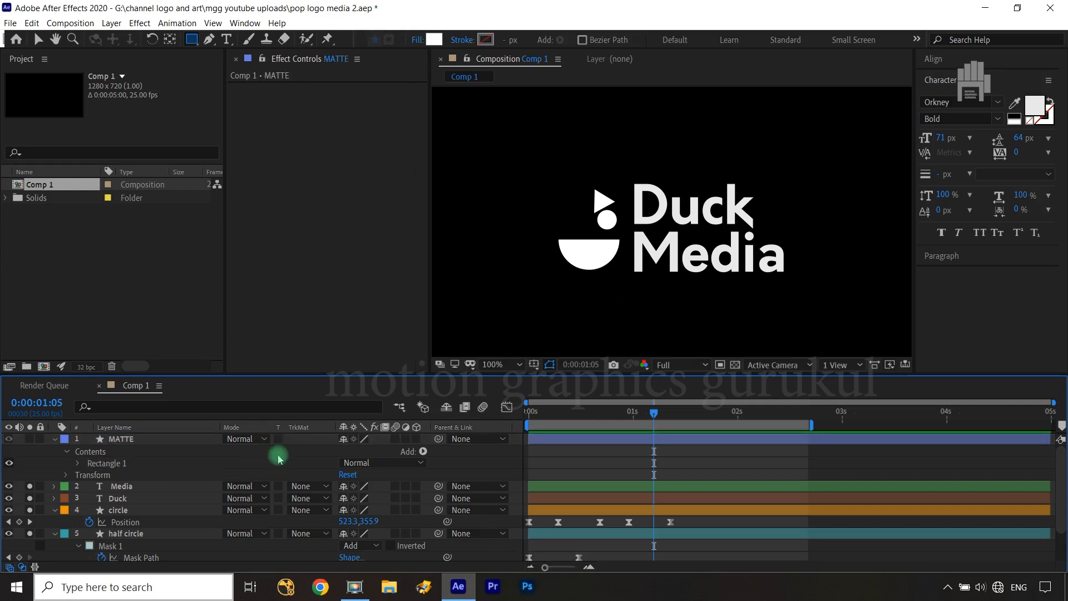
Go to 0:00:01:04 and reveal the Position property of the Duck text layer
{"action": "left_click", "coordinate": [126, 499]}
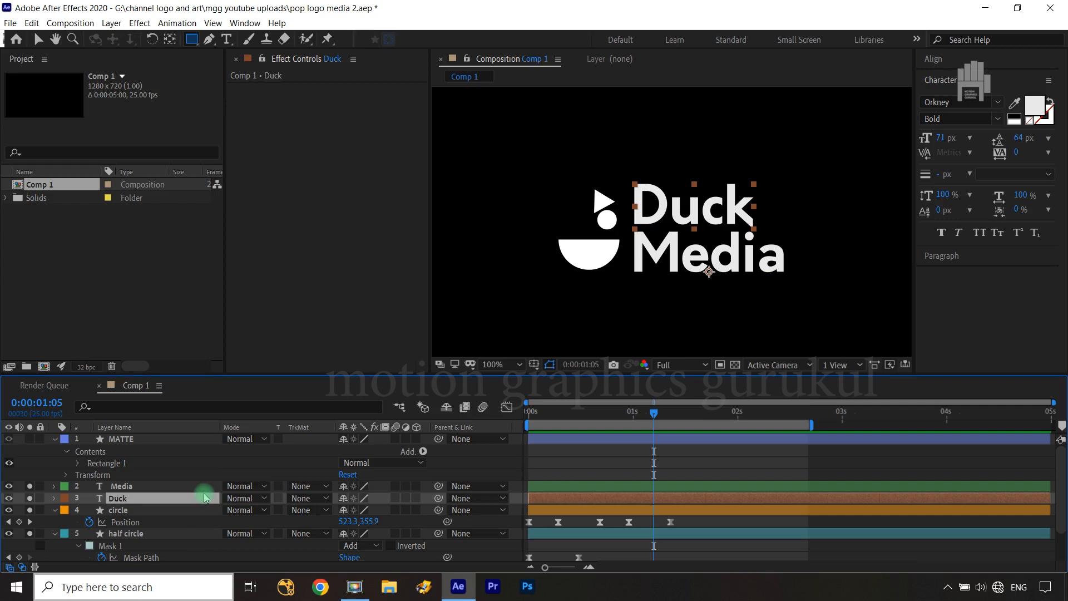
{"action": "key", "text": "ctrl+Left"}
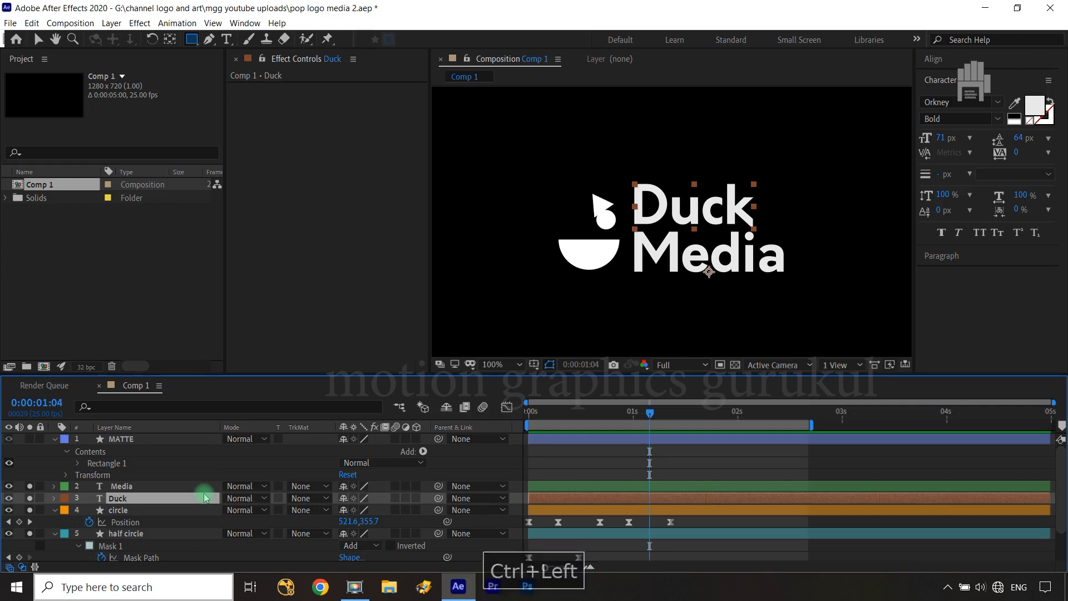
{"action": "key", "text": "p"}
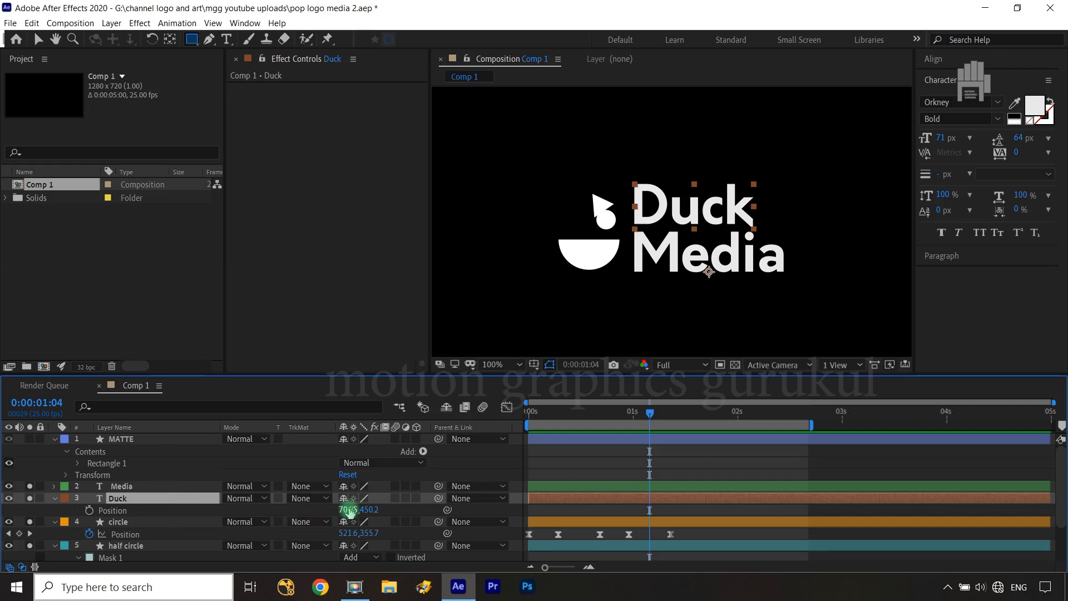
{"action": "left_click_drag", "start_coordinate": [345, 511], "coordinate": [165, 508]}
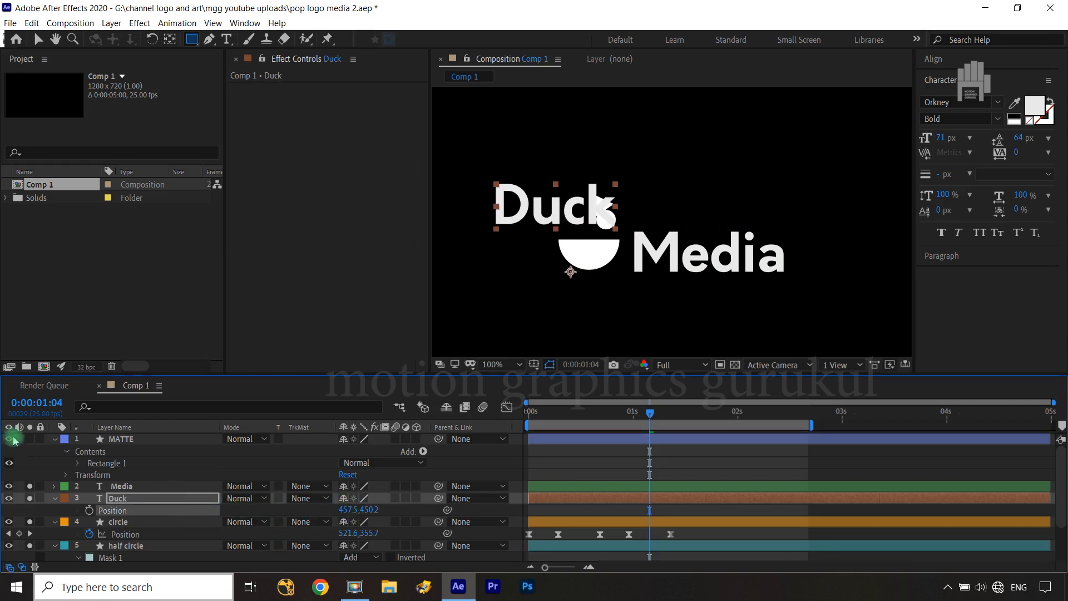
{"action": "left_click", "coordinate": [31, 440]}
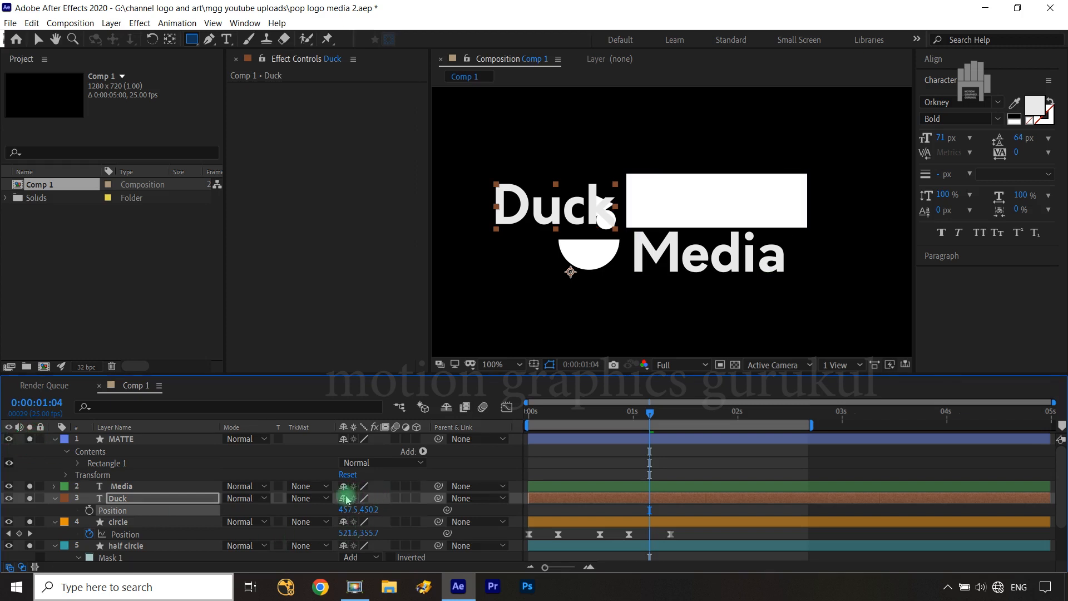
{"action": "left_click", "coordinate": [30, 440]}
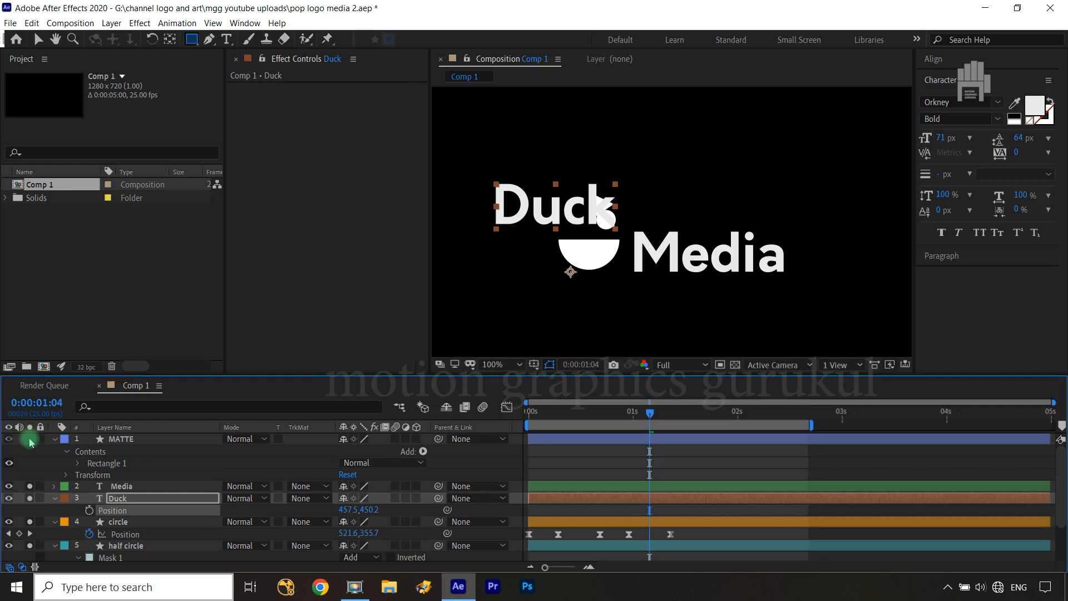
{"action": "key", "text": "ctrl+z"}
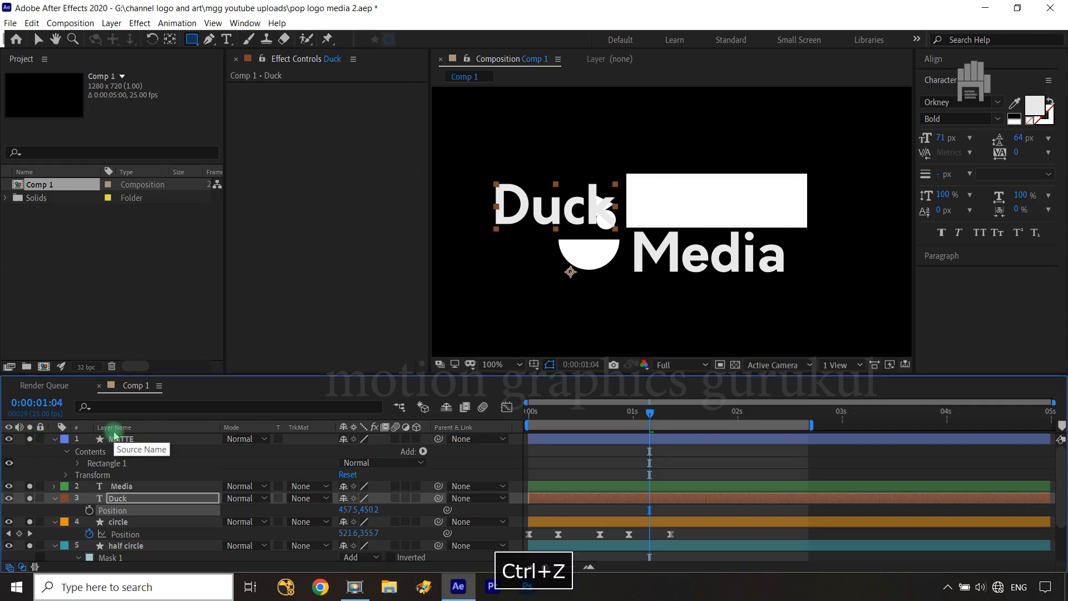
{"action": "key", "text": "ctrl+z"}
{"action": "key", "text": "ctrl+z"}
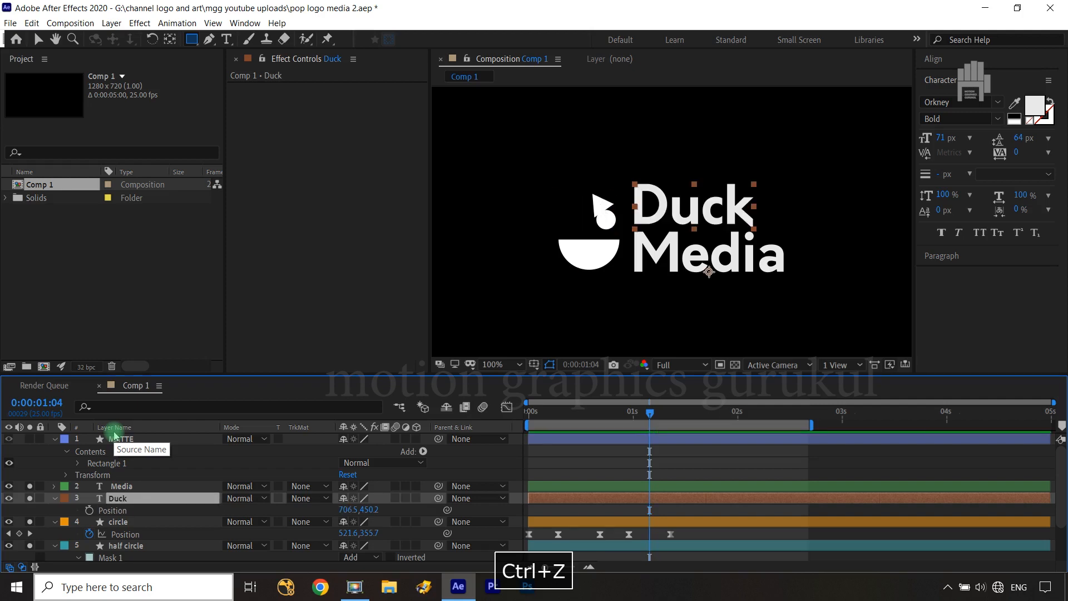
Keyframe Duck's current Position just before two seconds, and set its Position at 0:00:01:04 to 465.5, 450.2 over the logo icon
{"action": "left_click", "coordinate": [90, 511]}
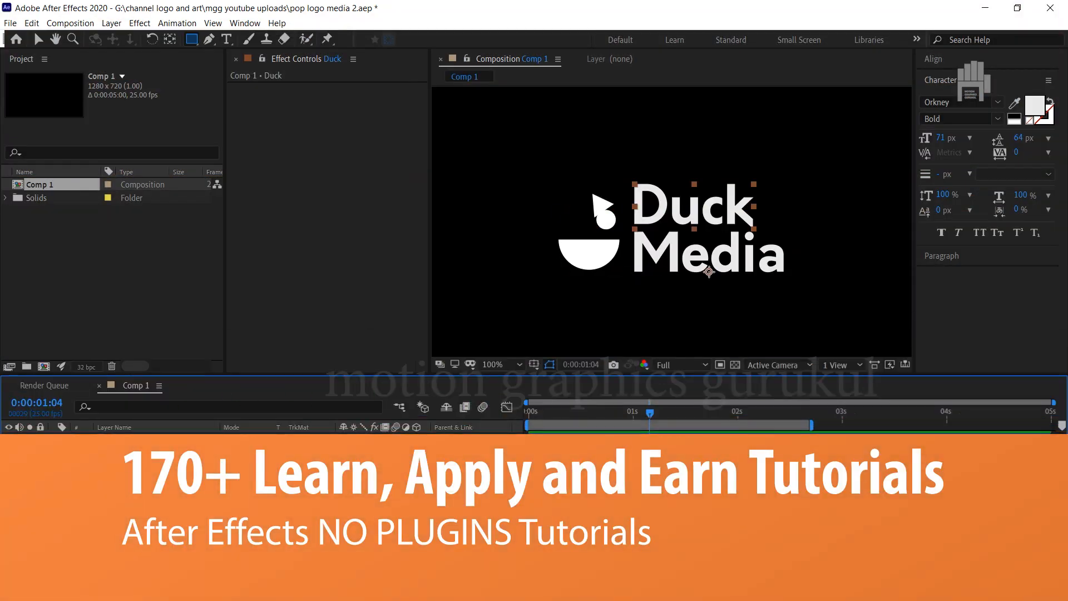
{"action": "left_click_drag", "start_coordinate": [351, 510], "coordinate": [266, 511]}
{"action": "left_click_drag", "start_coordinate": [370, 490], "coordinate": [346, 489]}
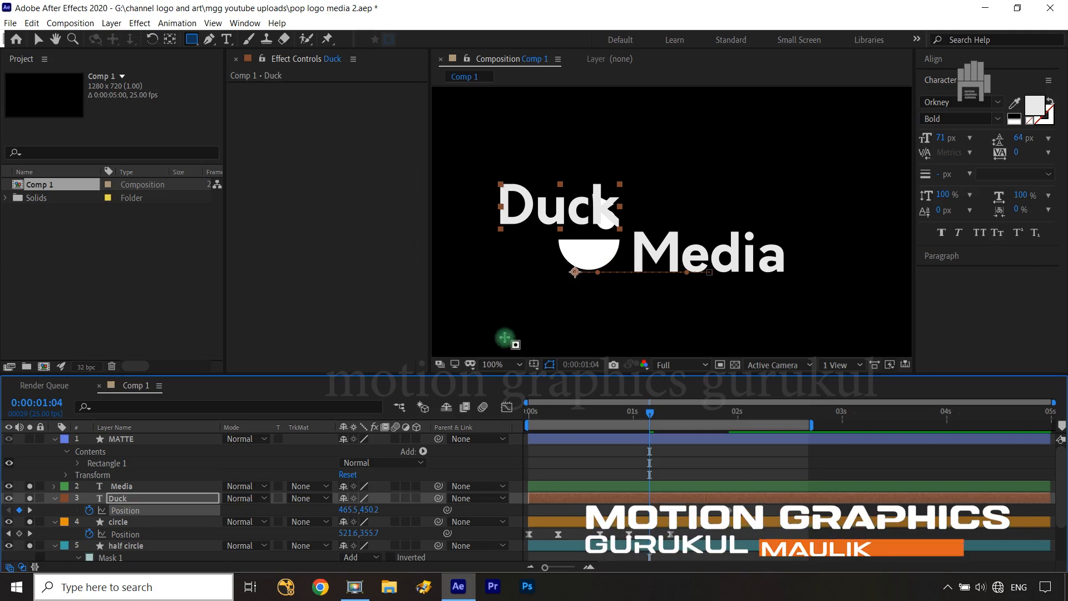
Move Duck's ending Position keyframe to 0:00:01:16 and apply Easy Ease to both of its Position keyframes
{"action": "scroll", "coordinate": [638, 427], "scroll_direction": "down", "scroll_amount": 2}
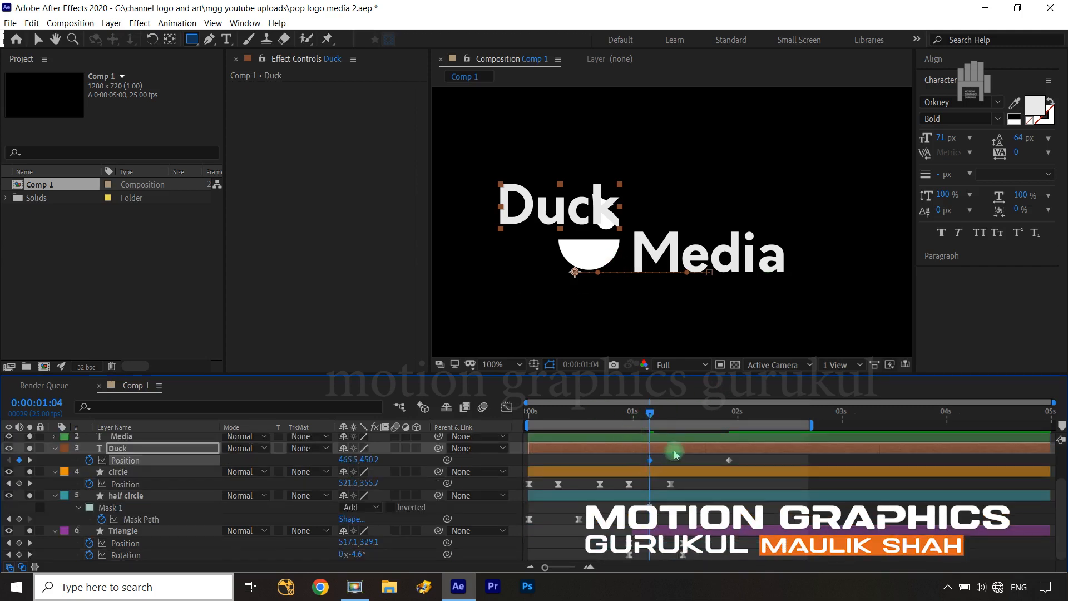
{"action": "key", "text": "shift+Page_Down"}
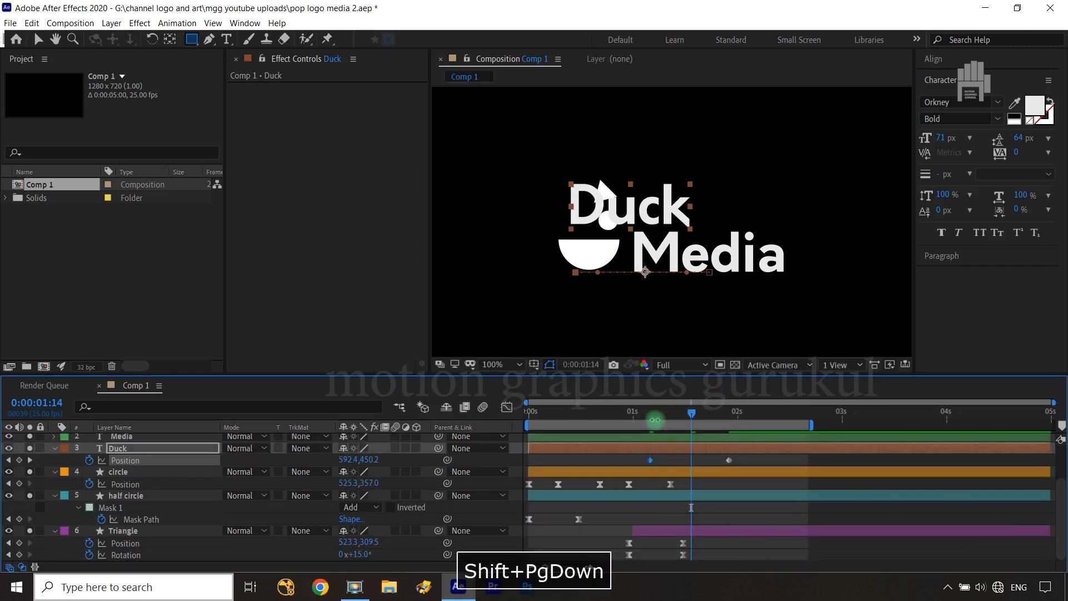
{"action": "key", "text": "ctrl+Right"}
{"action": "key", "text": "ctrl+Right"}
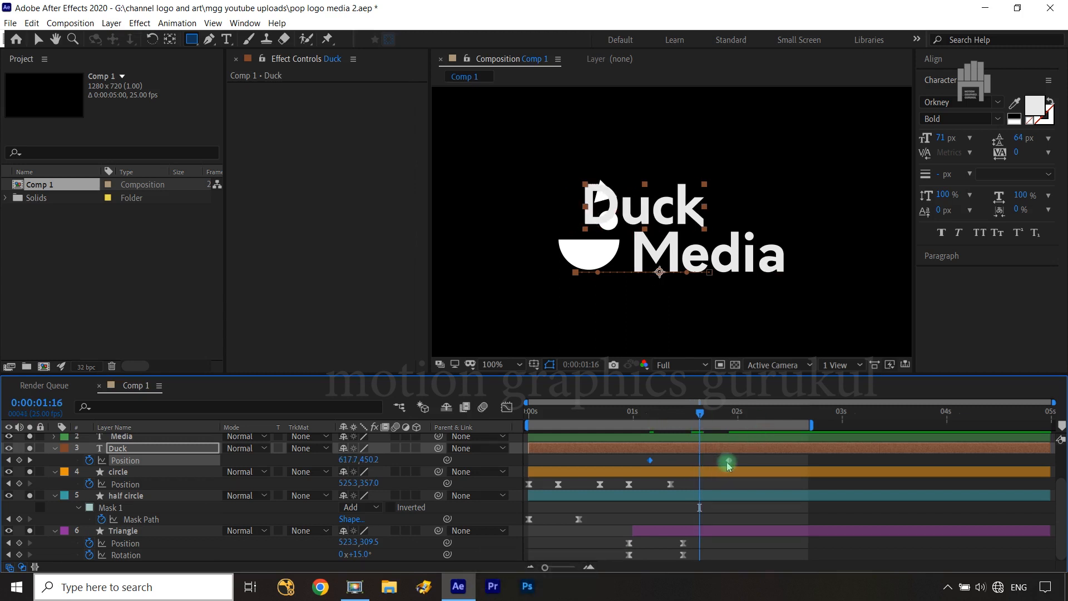
{"action": "left_click_drag", "start_coordinate": [729, 465], "coordinate": [640, 464]}
{"action": "key", "text": "F9"}
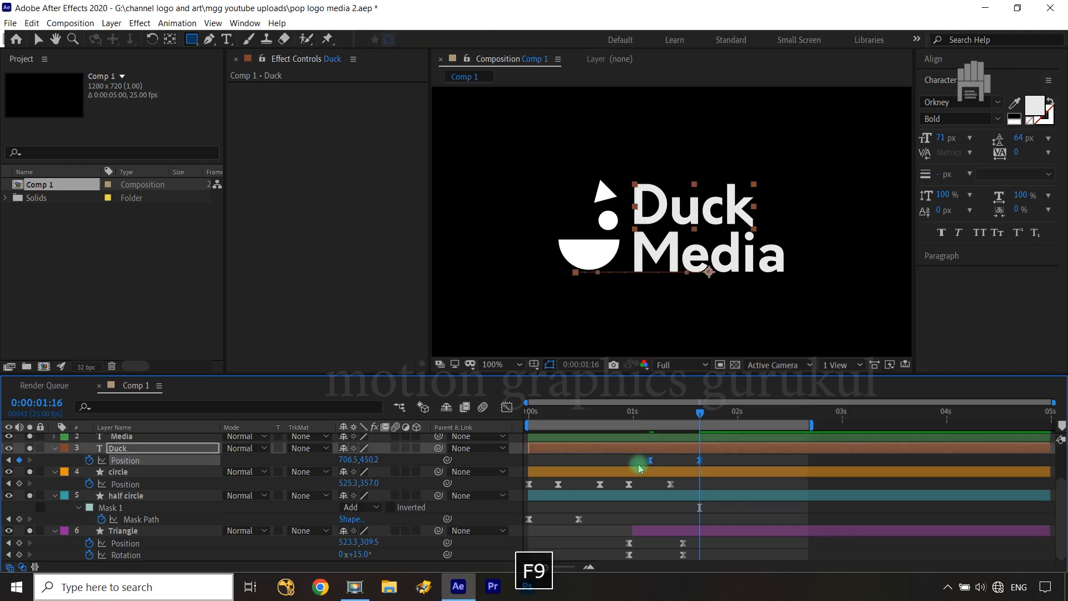
Shape Duck's Position speed curve to peak near the start and slow down gradually toward the final keyframe
{"action": "left_click", "coordinate": [509, 411]}
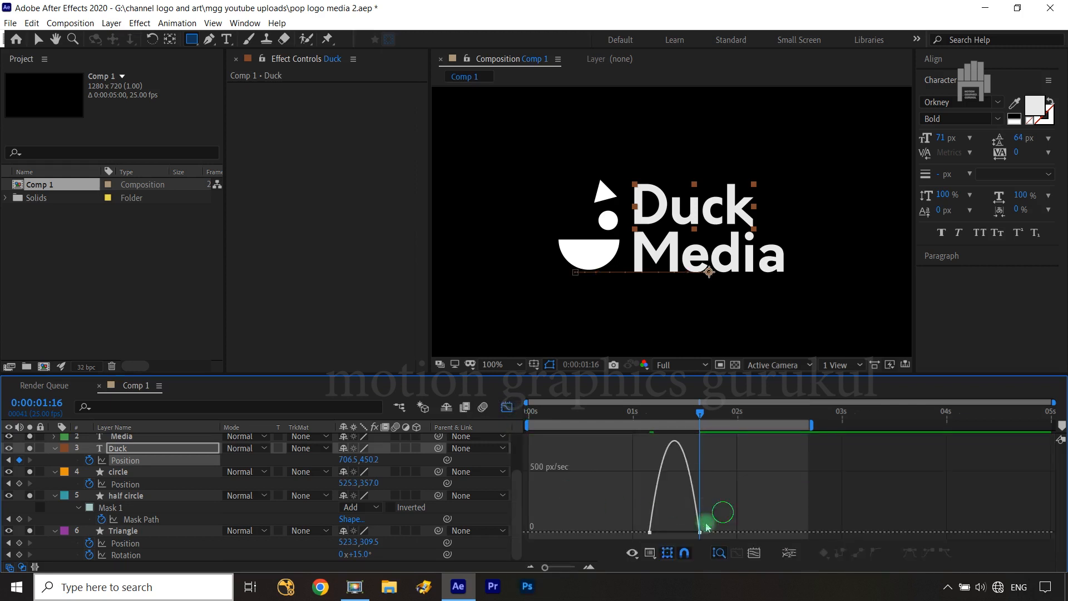
{"action": "left_click_drag", "start_coordinate": [690, 527], "coordinate": [652, 527]}
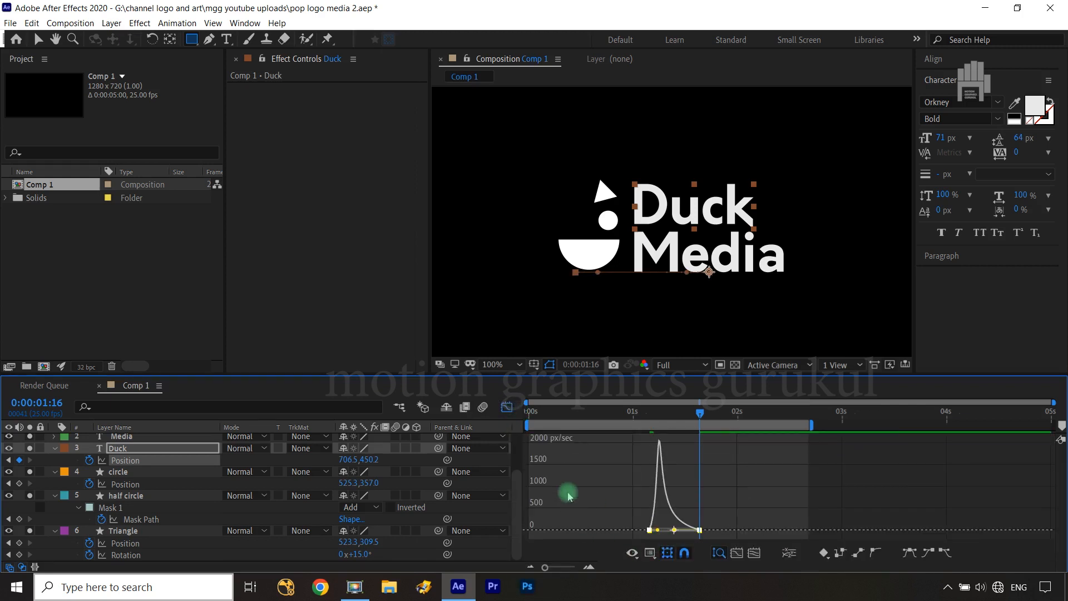
{"action": "left_click", "coordinate": [508, 411]}
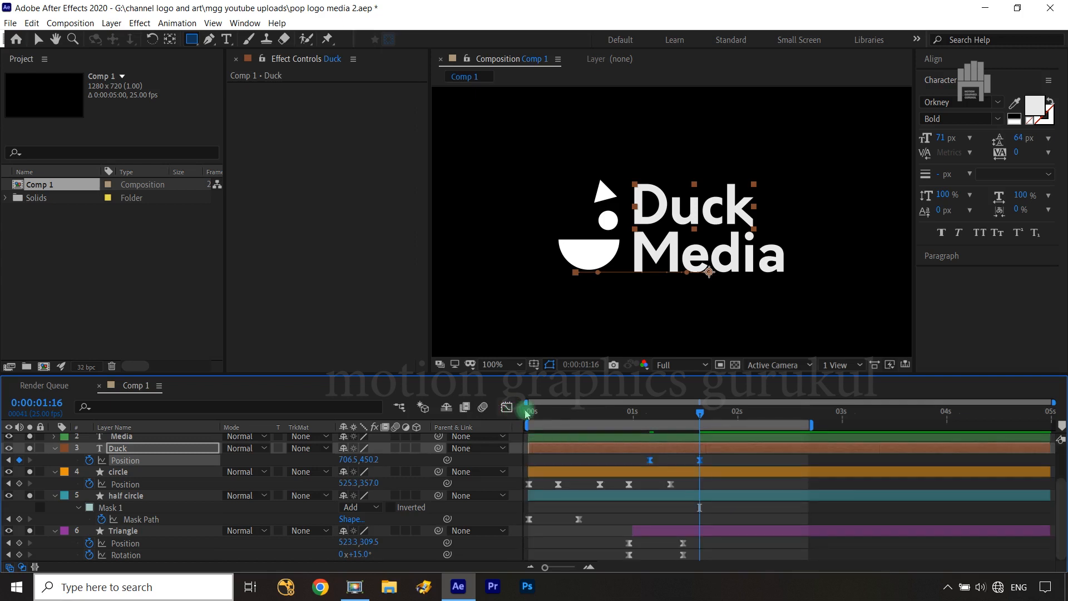
At 0:00:01:07, add a Position keyframe to the Media text layer and shift that keyframe to just before the two-second mark
{"action": "left_click_drag", "start_coordinate": [700, 421], "coordinate": [655, 421]}
{"action": "key", "text": "ctrl+Right"}
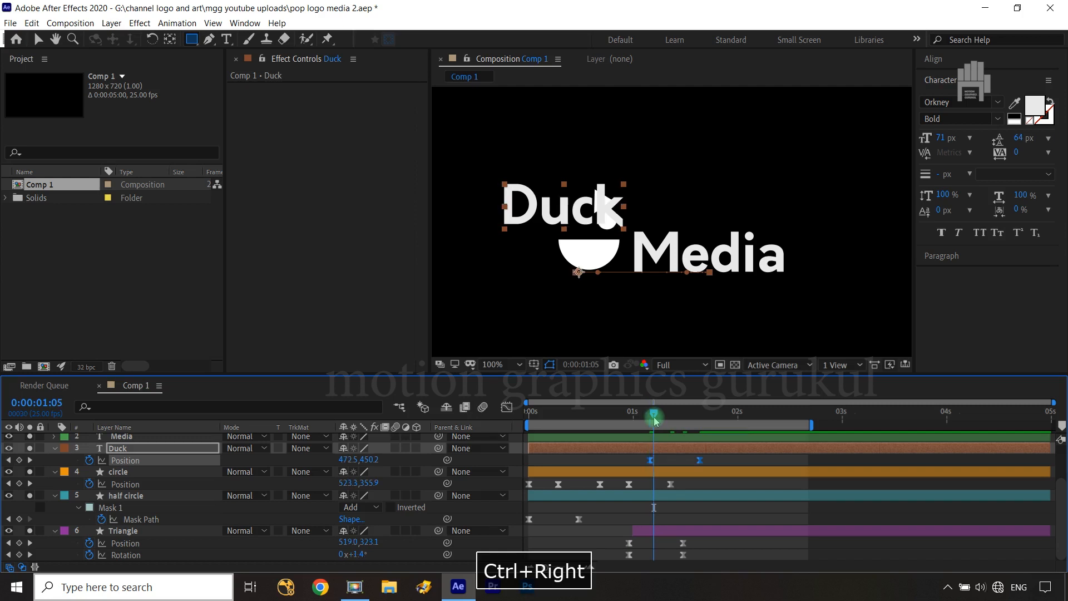
{"action": "key", "text": "ctrl+Right"}
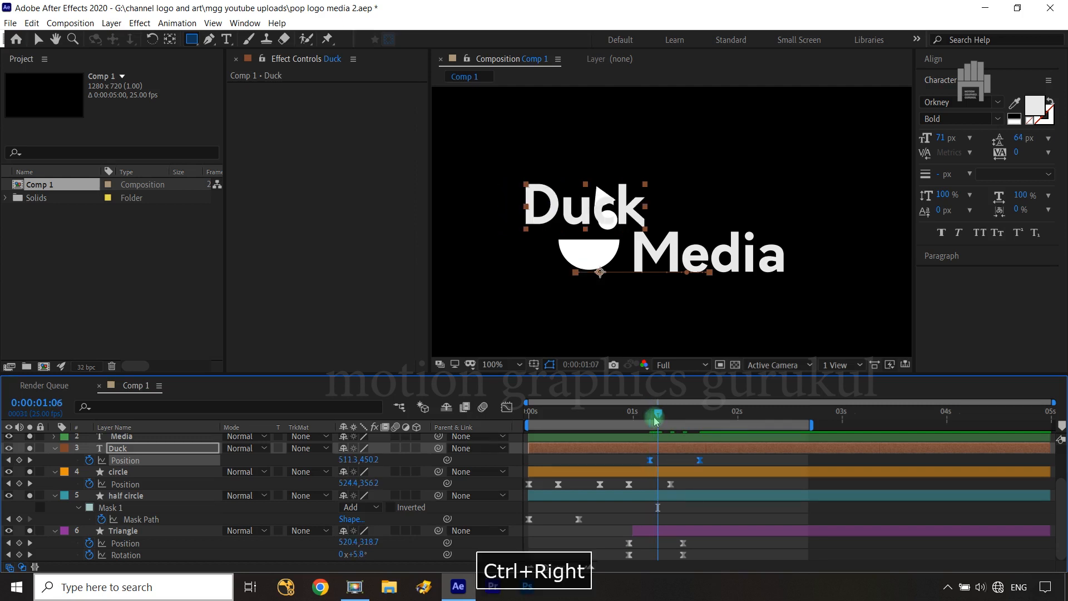
{"action": "key", "text": "ctrl+Right"}
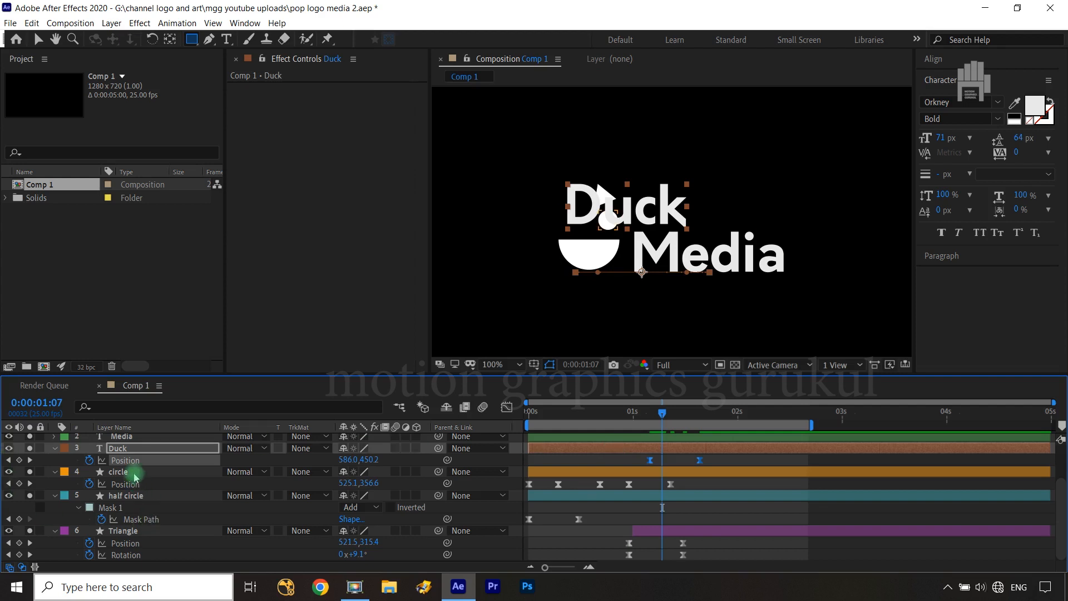
{"action": "left_click", "coordinate": [142, 440]}
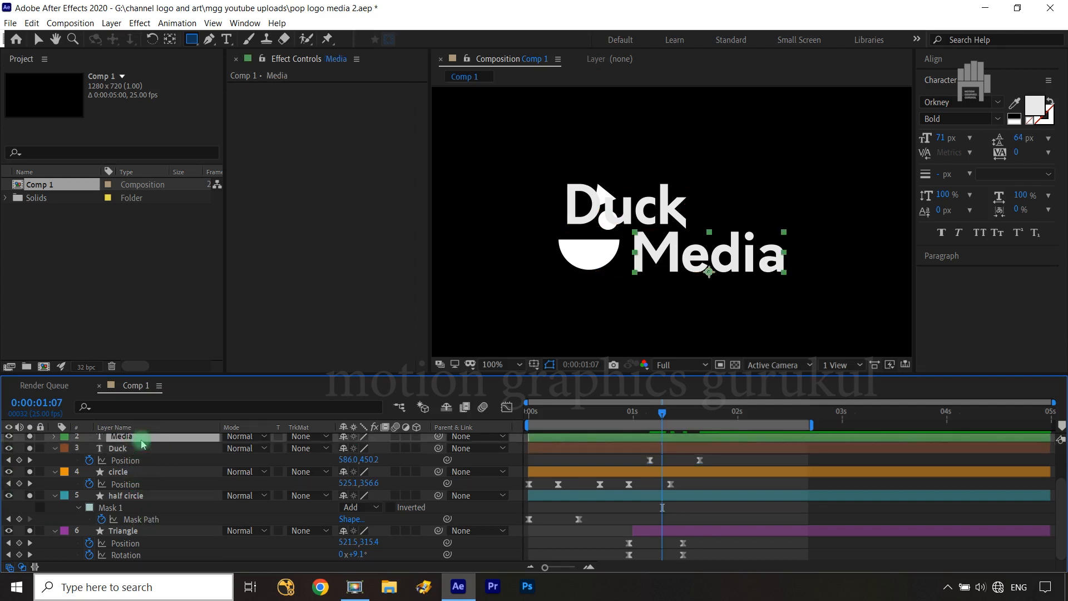
{"action": "key", "text": "p"}
{"action": "left_click", "coordinate": [89, 451]}
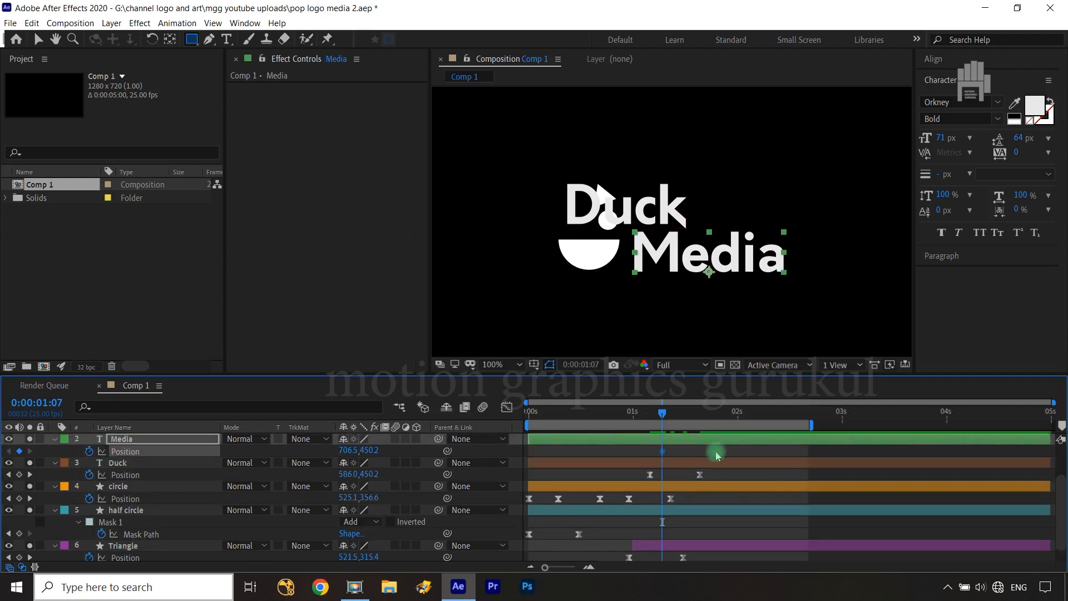
{"action": "left_click_drag", "start_coordinate": [706, 456], "coordinate": [725, 451]}
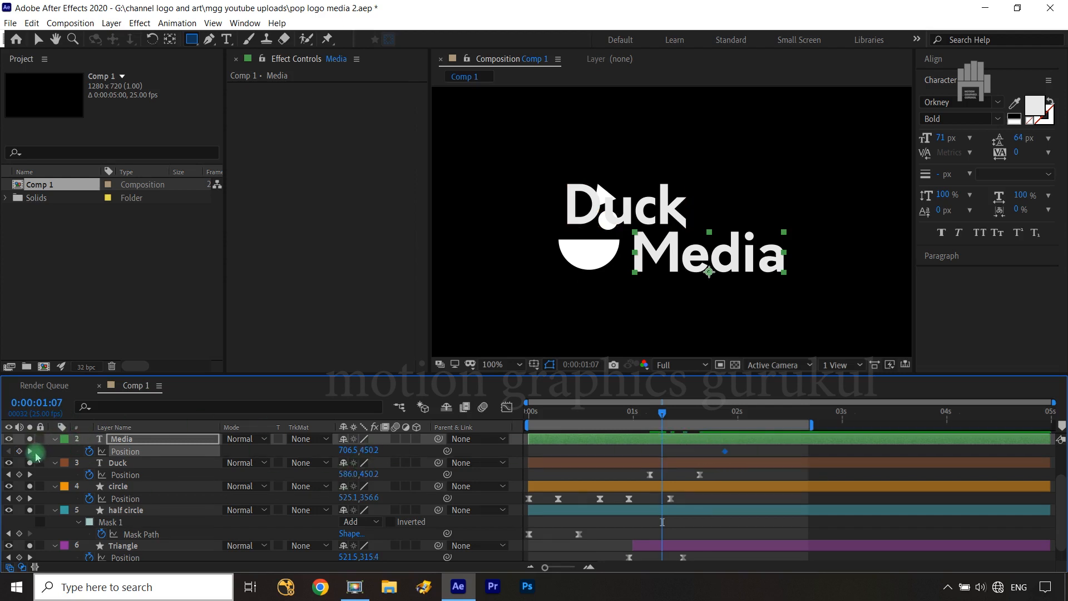
Show the MATTE layer and raise Media behind the rectangle by setting its Position at 0:00:01:07 to 706.5, 359.2
{"action": "scroll", "coordinate": [31, 453], "scroll_direction": "up", "scroll_amount": 2}
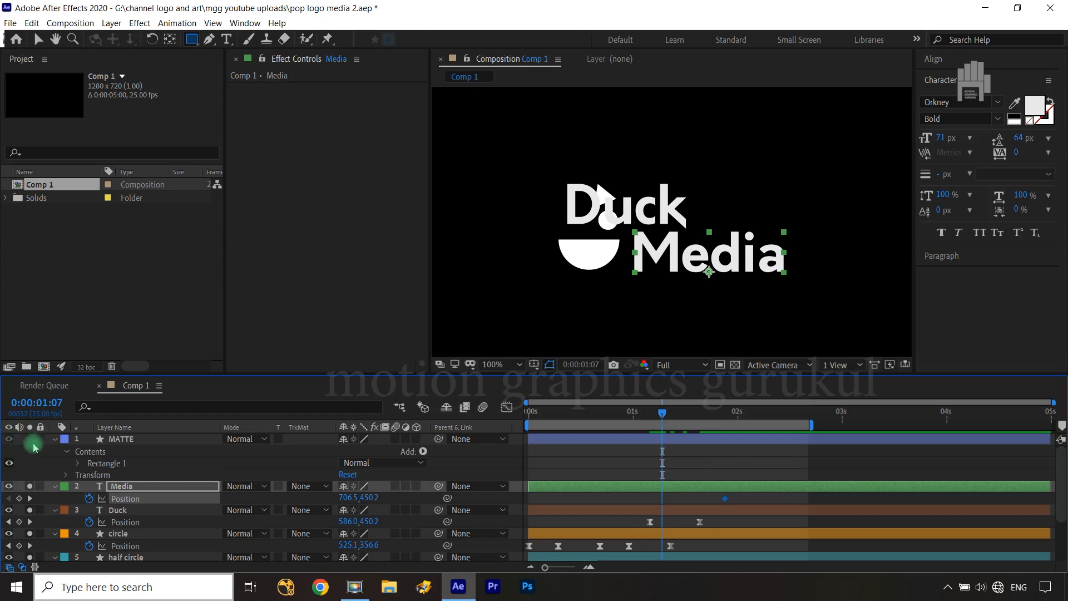
{"action": "left_click", "coordinate": [8, 439]}
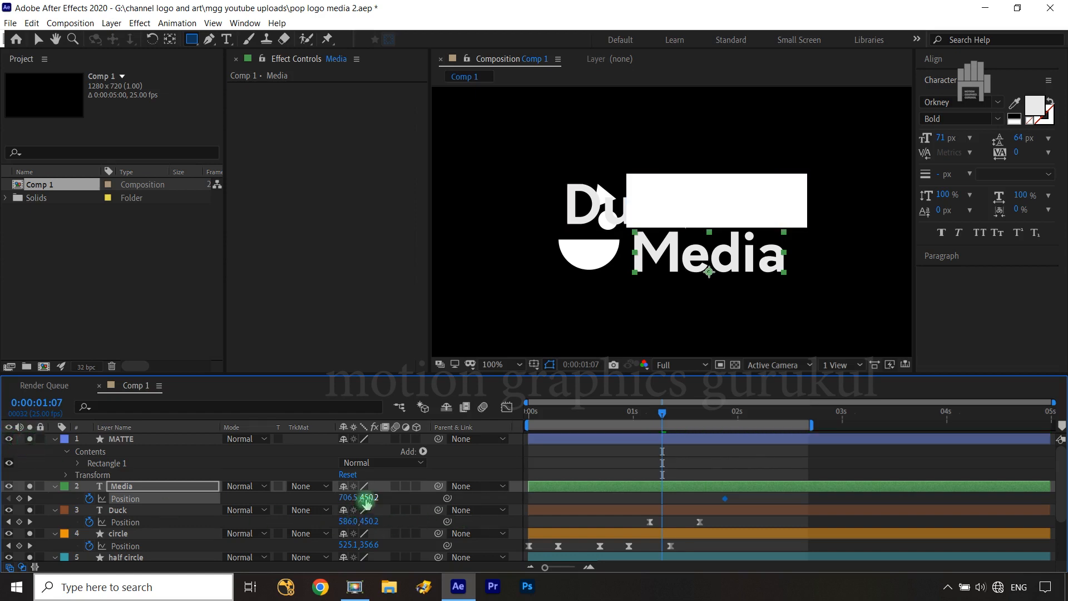
{"action": "left_click_drag", "start_coordinate": [357, 498], "coordinate": [309, 499]}
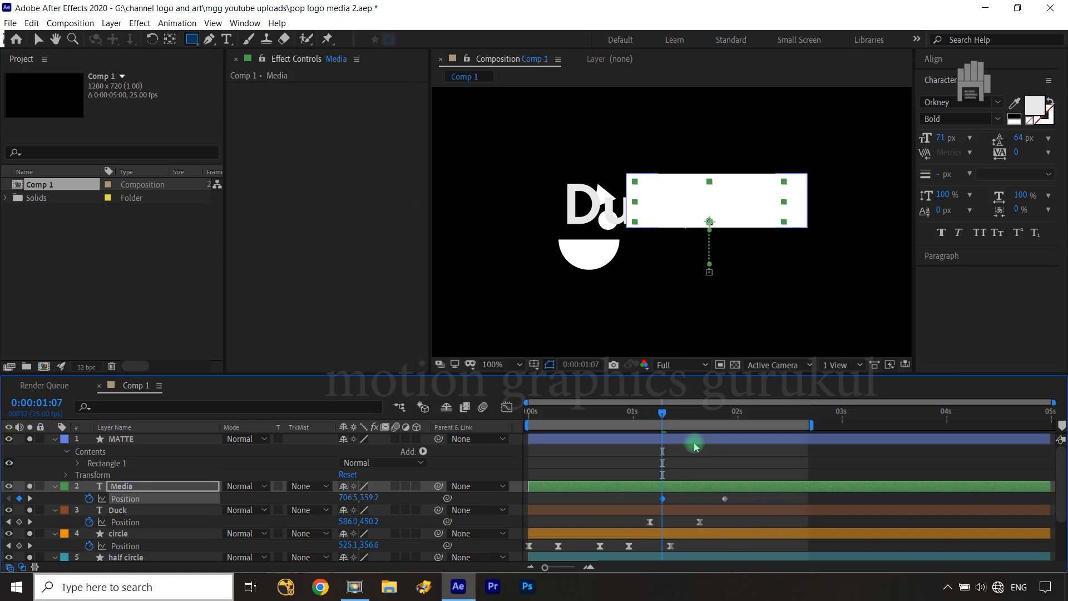
Move Media's ending Position keyframe to 0:00:01:19 and apply Easy Ease to both of its Position keyframes
{"action": "key", "text": "shift+Page_Down"}
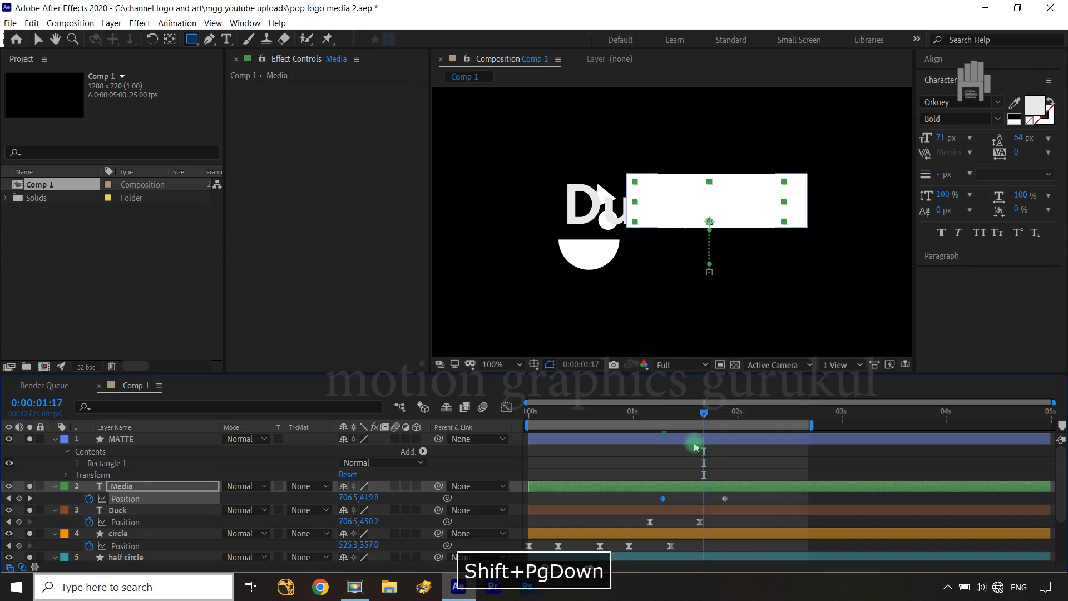
{"action": "key", "text": "ctrl+Right"}
{"action": "key", "text": "ctrl+Right"}
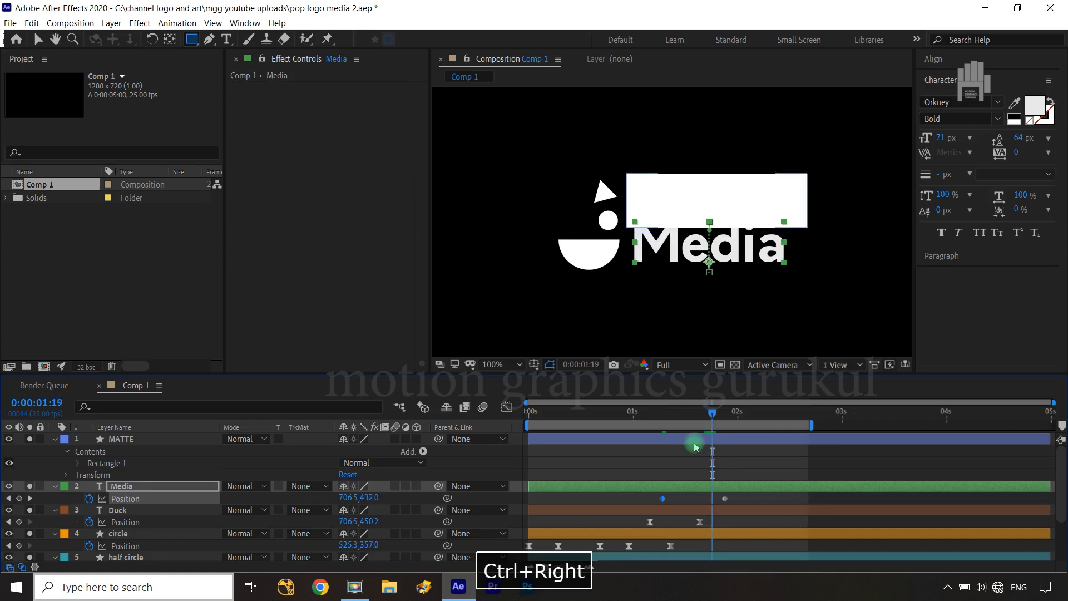
{"action": "left_click_drag", "start_coordinate": [725, 500], "coordinate": [718, 504]}
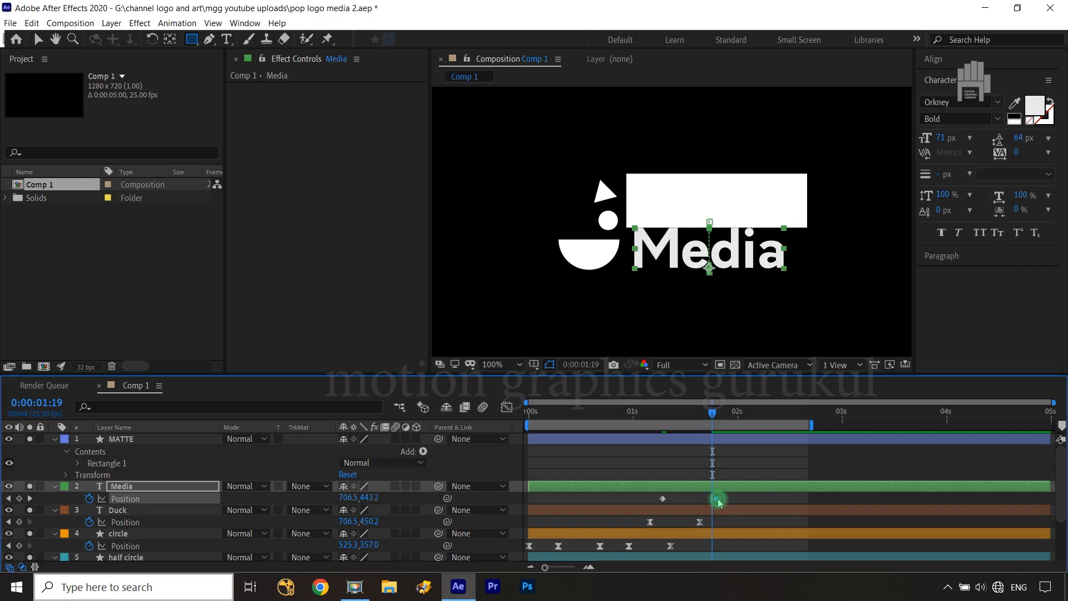
{"action": "left_click_drag", "start_coordinate": [722, 500], "coordinate": [656, 503]}
{"action": "key", "text": "F9"}
Shape Media's Position speed curve to peak right at the start and slow down gradually toward the final keyframe
{"action": "left_click", "coordinate": [507, 407]}
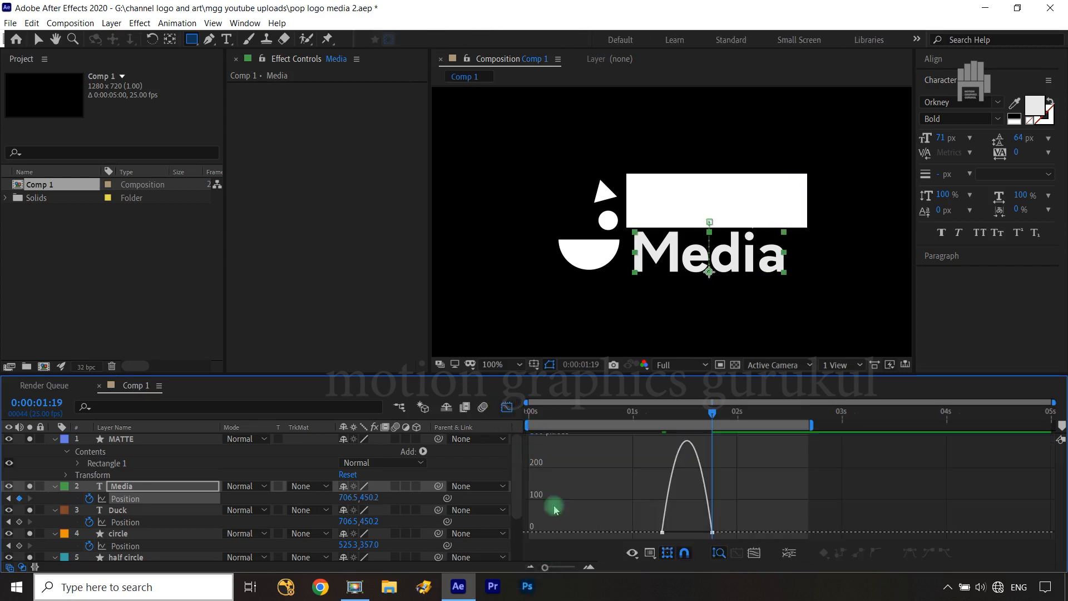
{"action": "left_click_drag", "start_coordinate": [754, 484], "coordinate": [612, 536]}
{"action": "left_click_drag", "start_coordinate": [708, 532], "coordinate": [665, 523]}
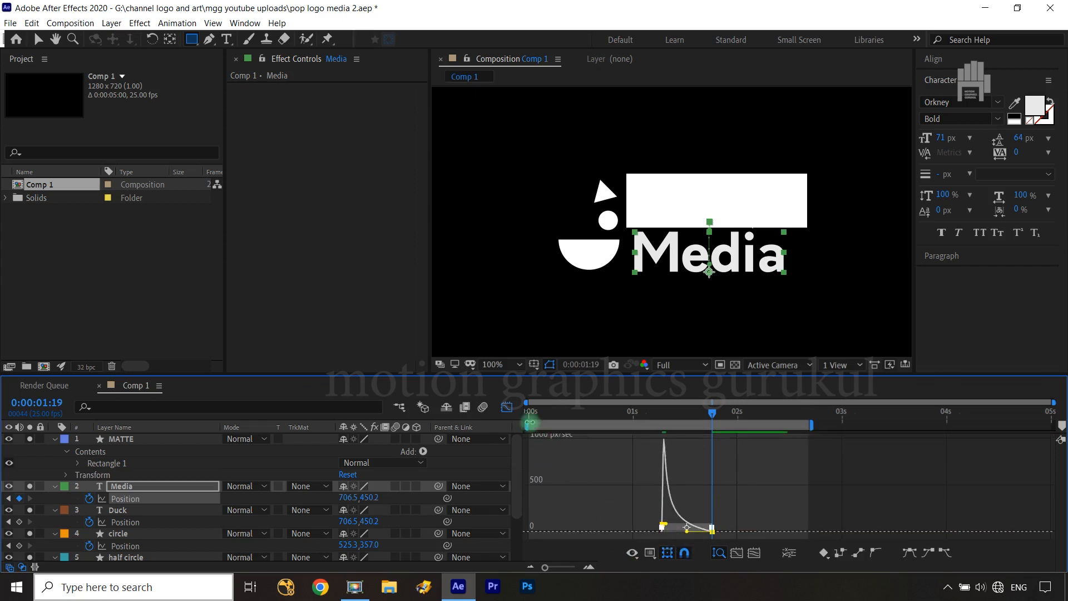
Trim the start of the Media and Duck text layers to 0:00:01:05
{"action": "left_click", "coordinate": [507, 407]}
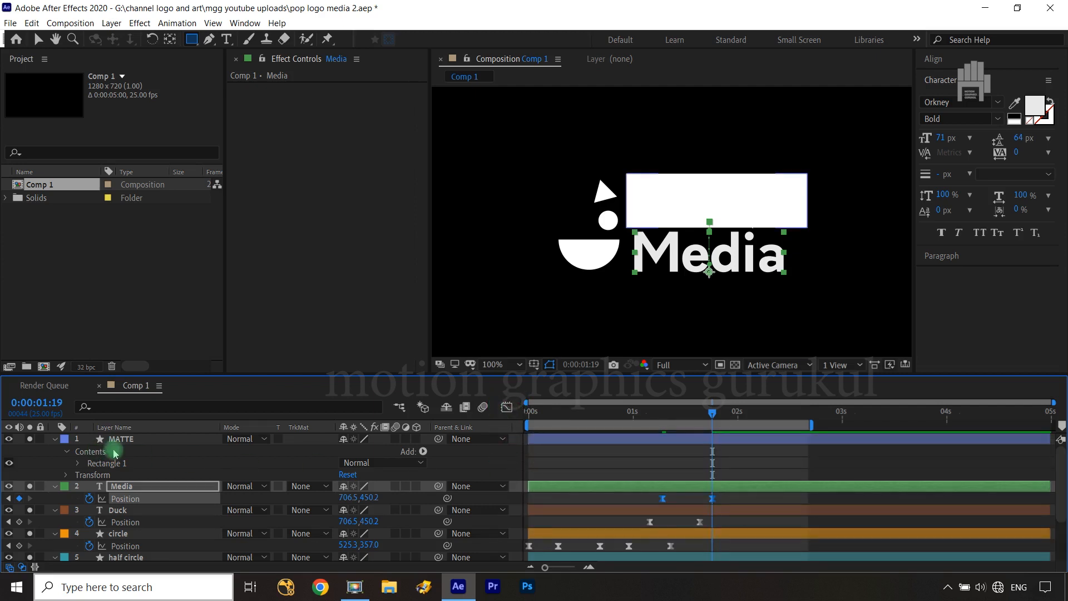
{"action": "left_click_drag", "start_coordinate": [711, 411], "coordinate": [650, 413]}
{"action": "left_click", "coordinate": [174, 547]}
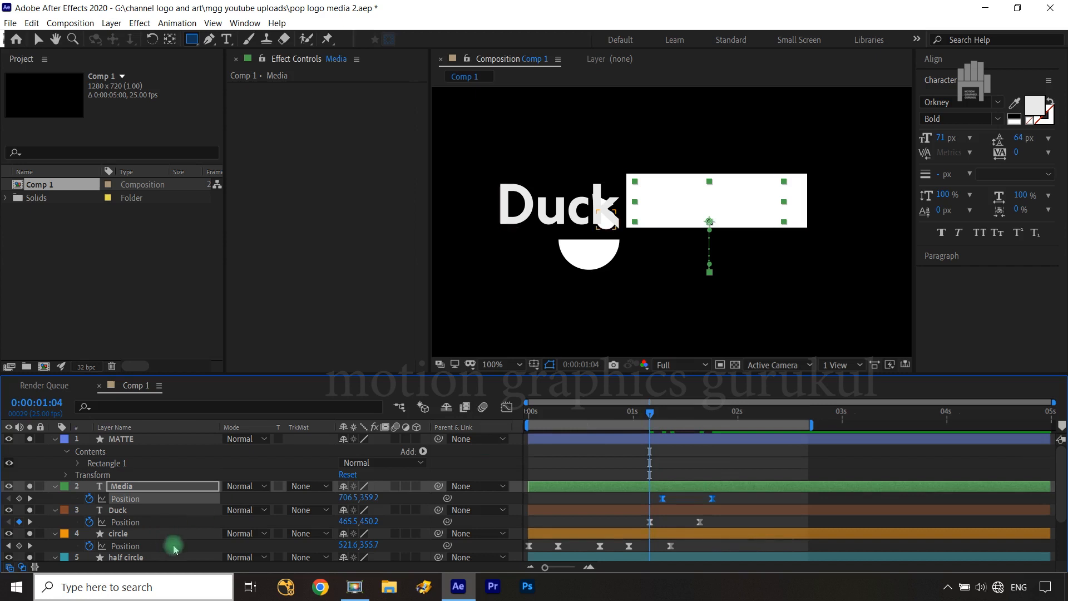
{"action": "key", "text": "ctrl+Right"}
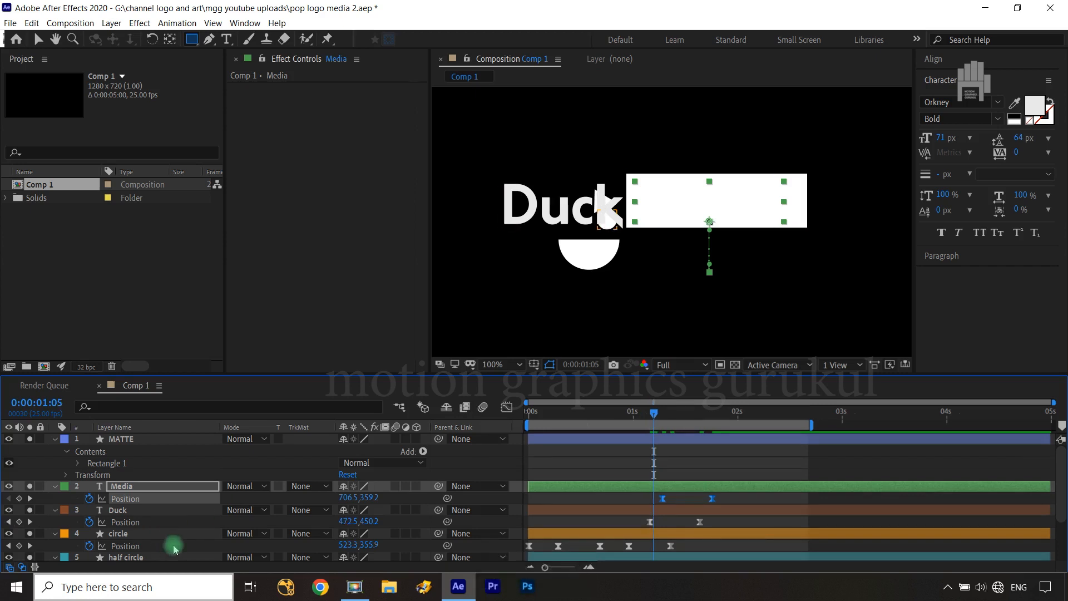
{"action": "left_click", "coordinate": [161, 514]}
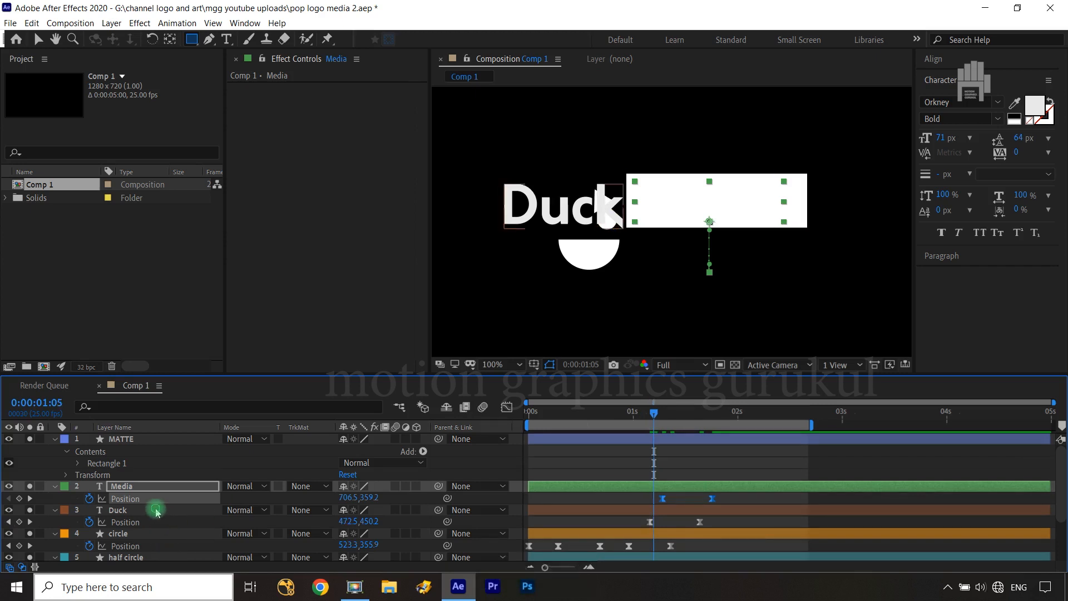
{"action": "left_click", "coordinate": [156, 487], "text": "ctrl"}
{"action": "key", "text": "alt+bracketleft"}
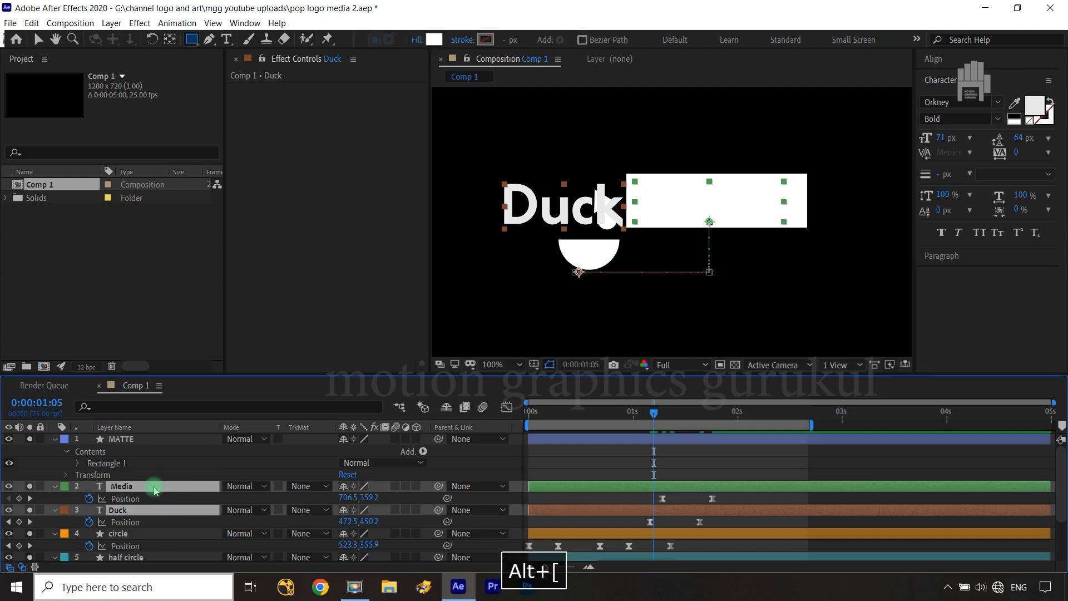
{"action": "left_click", "coordinate": [455, 464]}
{"action": "left_click", "coordinate": [753, 342]}
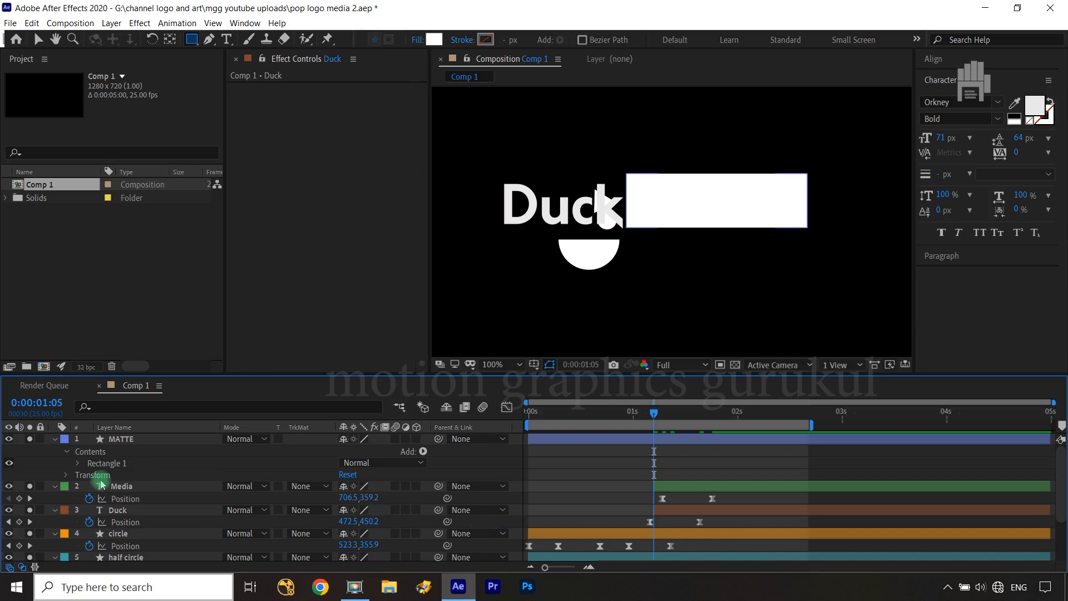
Apply the Set Matte effect to the Duck layer, take its matte from the MATTE layer, and hide MATTE
{"action": "left_click", "coordinate": [146, 510]}
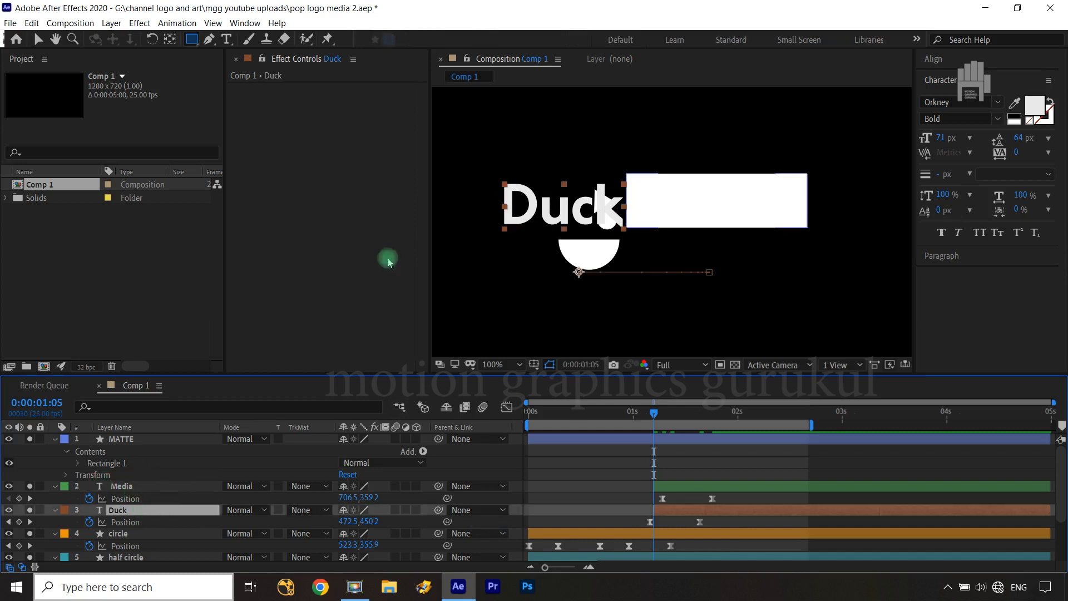
{"action": "left_click", "coordinate": [140, 23]}
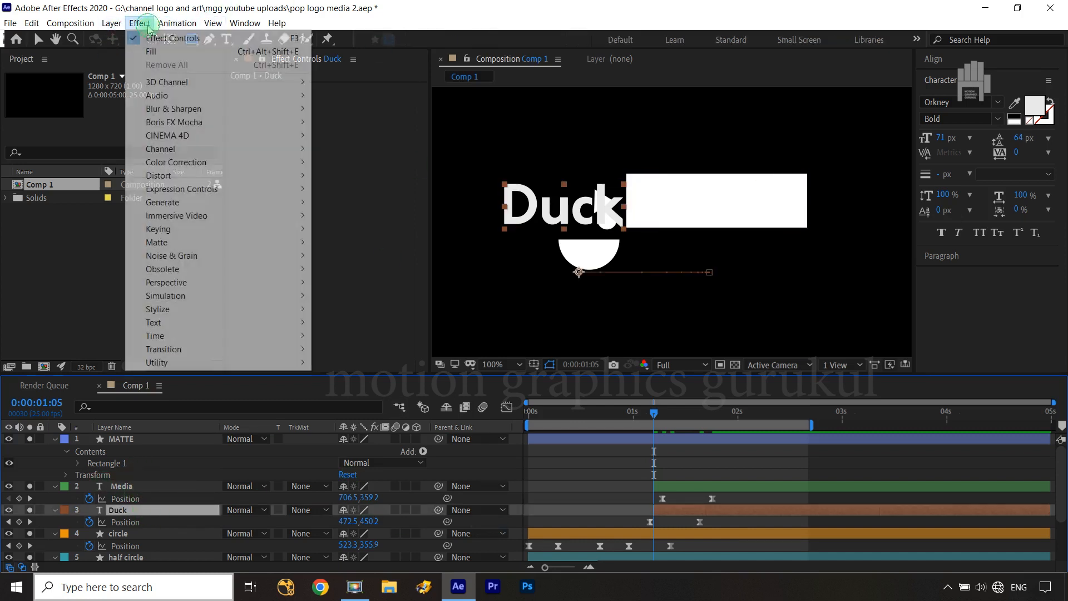
{"action": "left_click", "coordinate": [192, 149]}
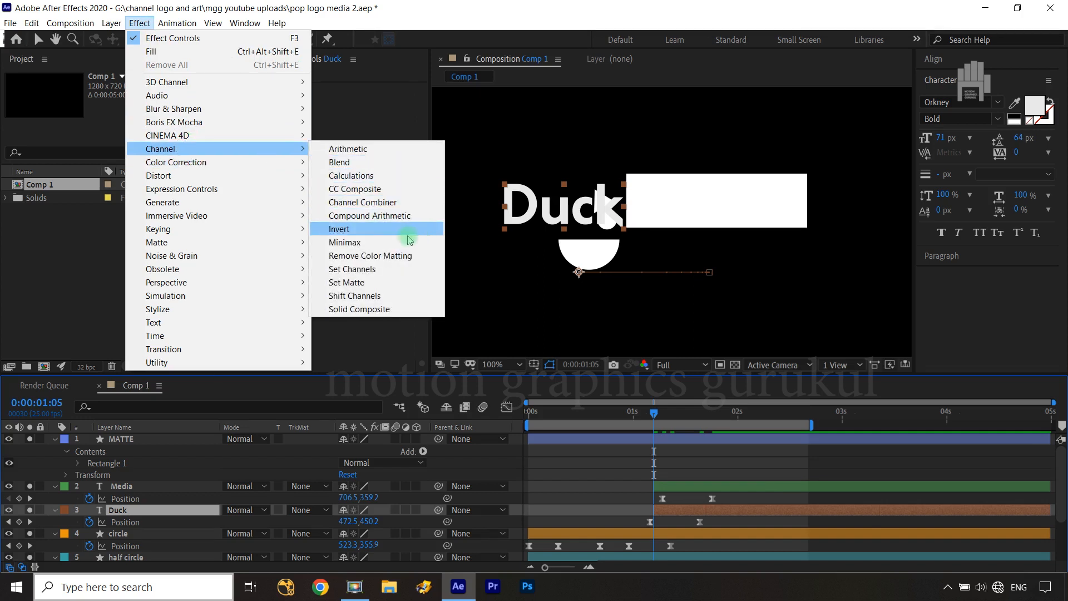
{"action": "left_click", "coordinate": [378, 283]}
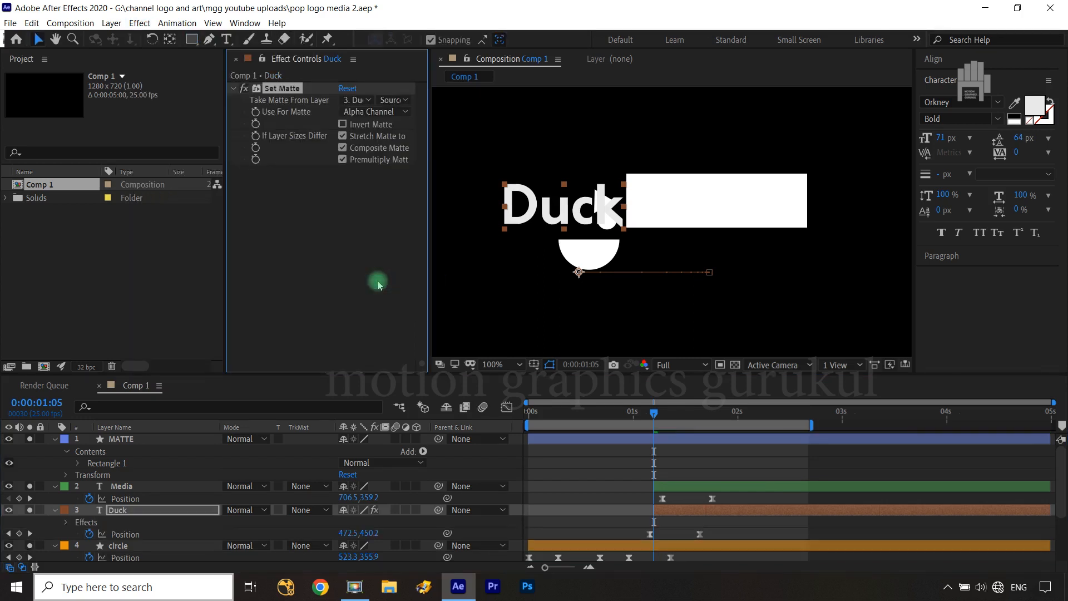
{"action": "left_click", "coordinate": [363, 100]}
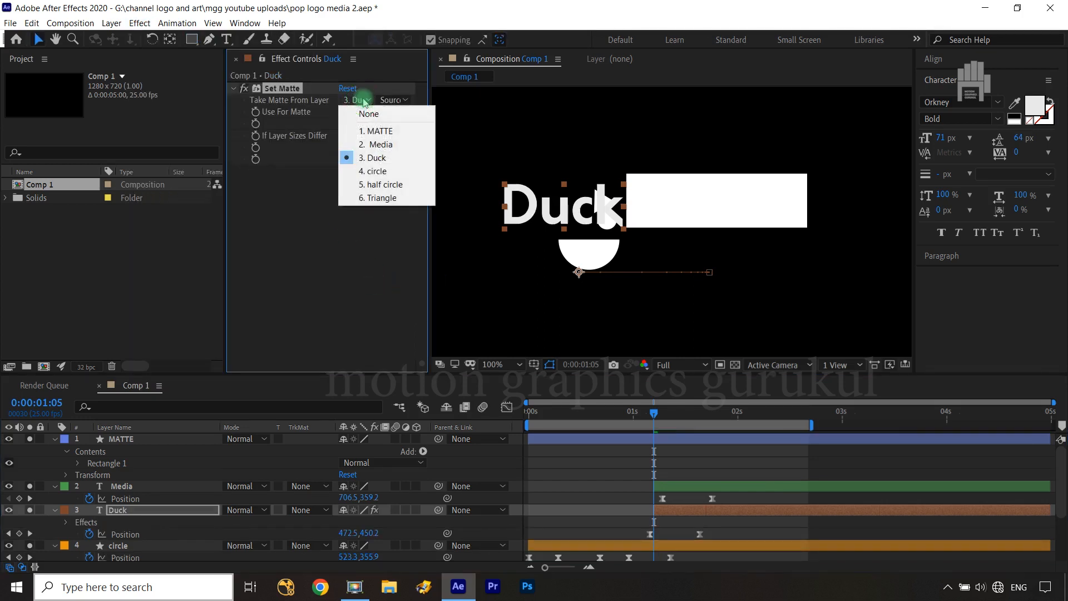
{"action": "left_click", "coordinate": [384, 130]}
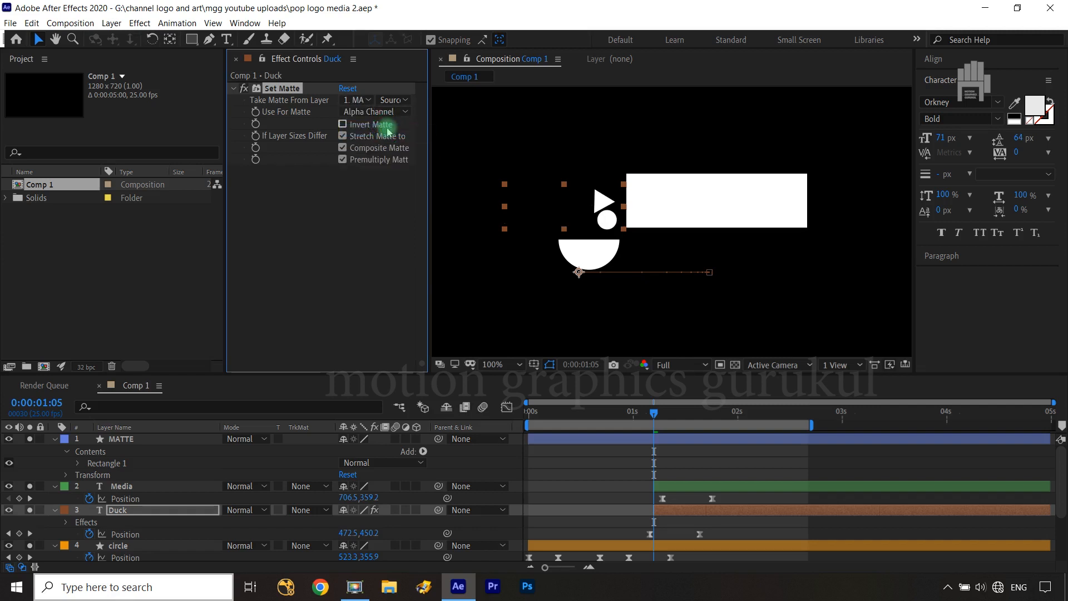
{"action": "left_click", "coordinate": [29, 439]}
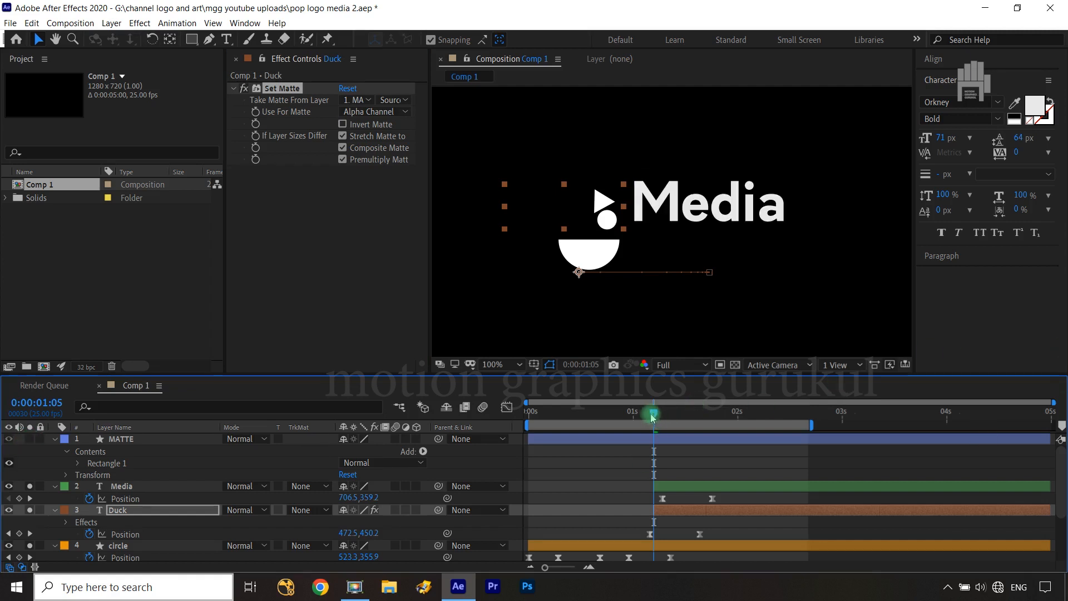
{"action": "mouse_move", "coordinate": [653, 415]}
{"action": "left_mouse_down"}
{"action": "mouse_move", "coordinate": [678, 421]}
{"action": "mouse_move", "coordinate": [653, 426]}
{"action": "left_mouse_up"}
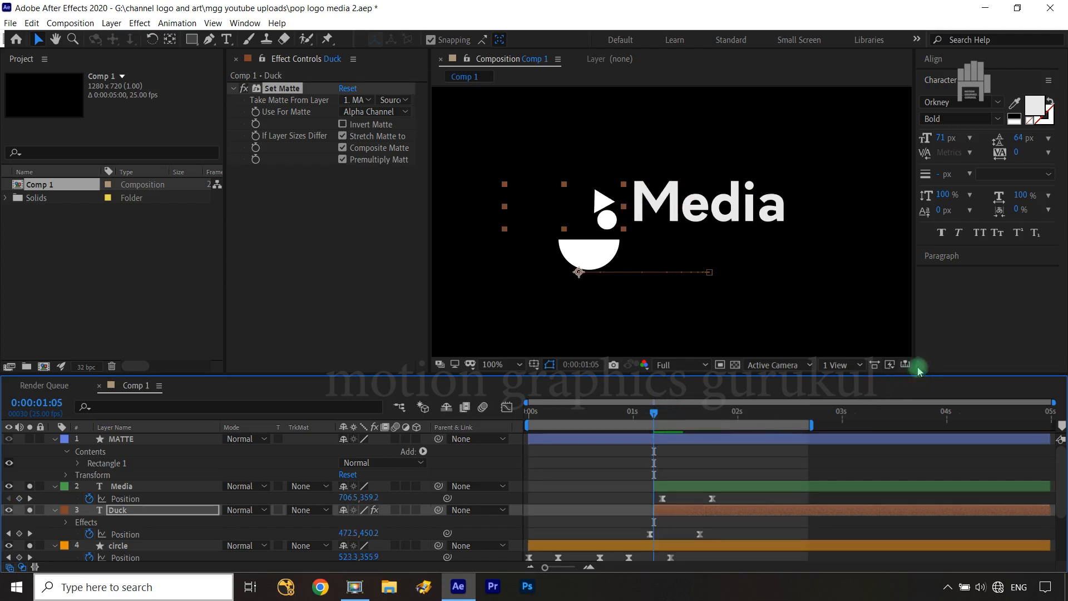
Copy Duck's Set Matte effect onto the Media layer, invert the matte there, and preview the reveal
{"action": "left_click", "coordinate": [284, 92]}
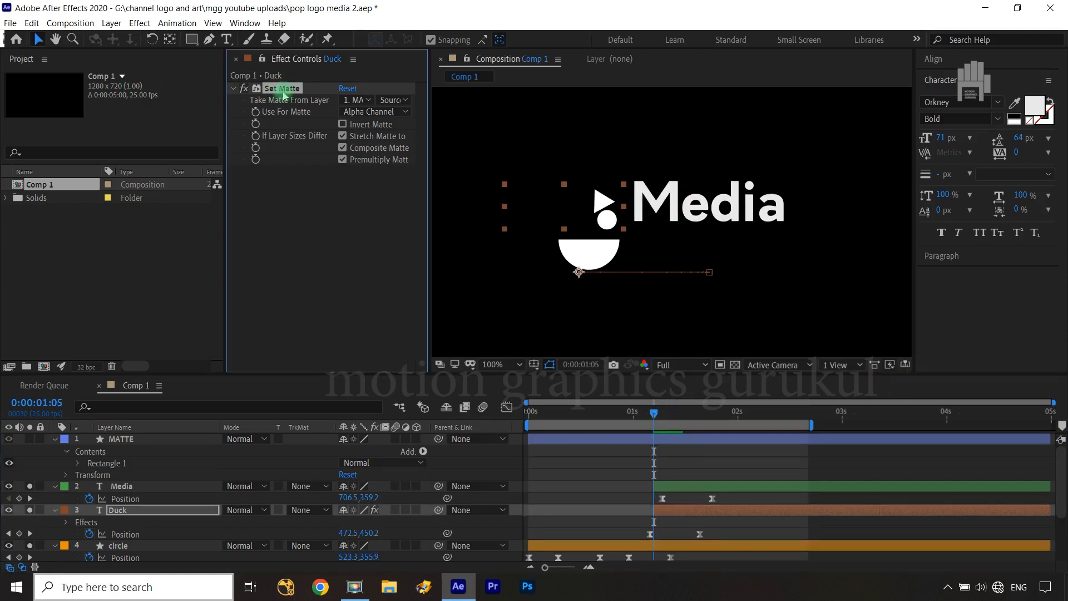
{"action": "key", "text": "ctrl+c"}
{"action": "left_click", "coordinate": [161, 488]}
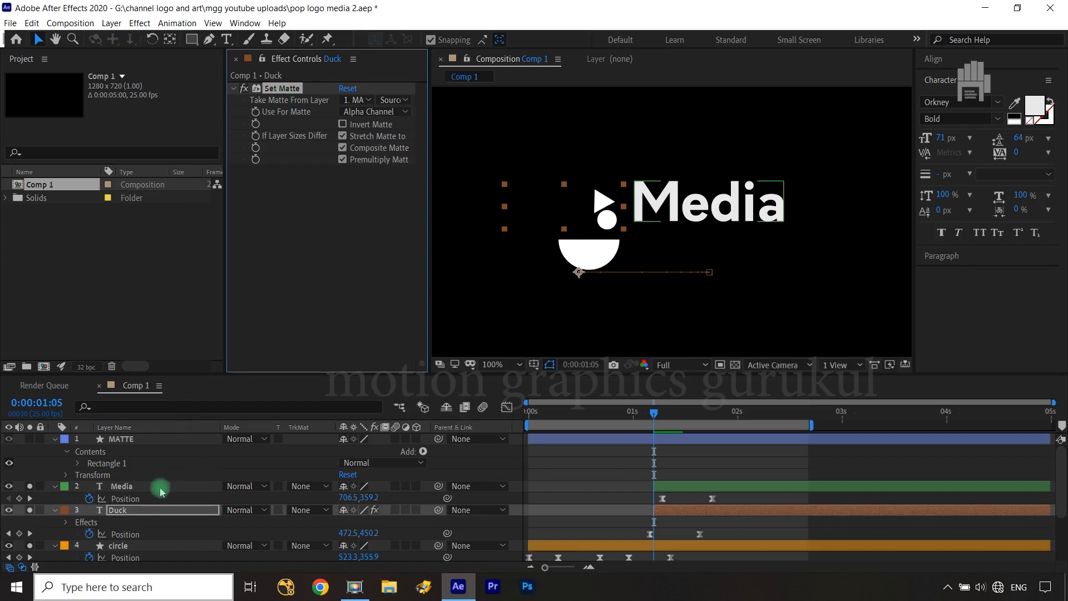
{"action": "left_click", "coordinate": [160, 488]}
{"action": "key", "text": "ctrl+v"}
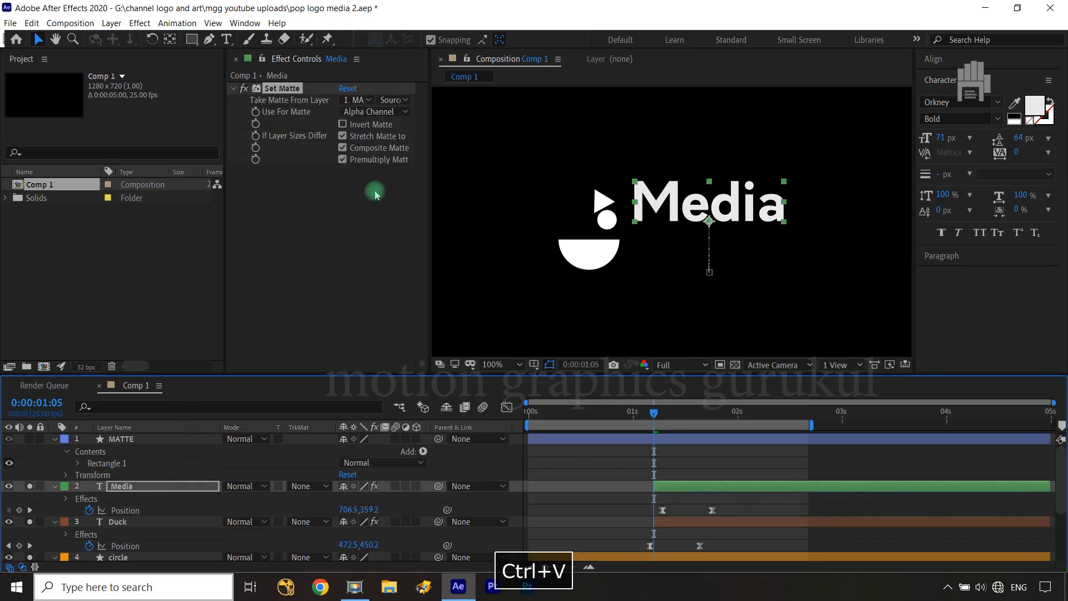
{"action": "left_click", "coordinate": [343, 125]}
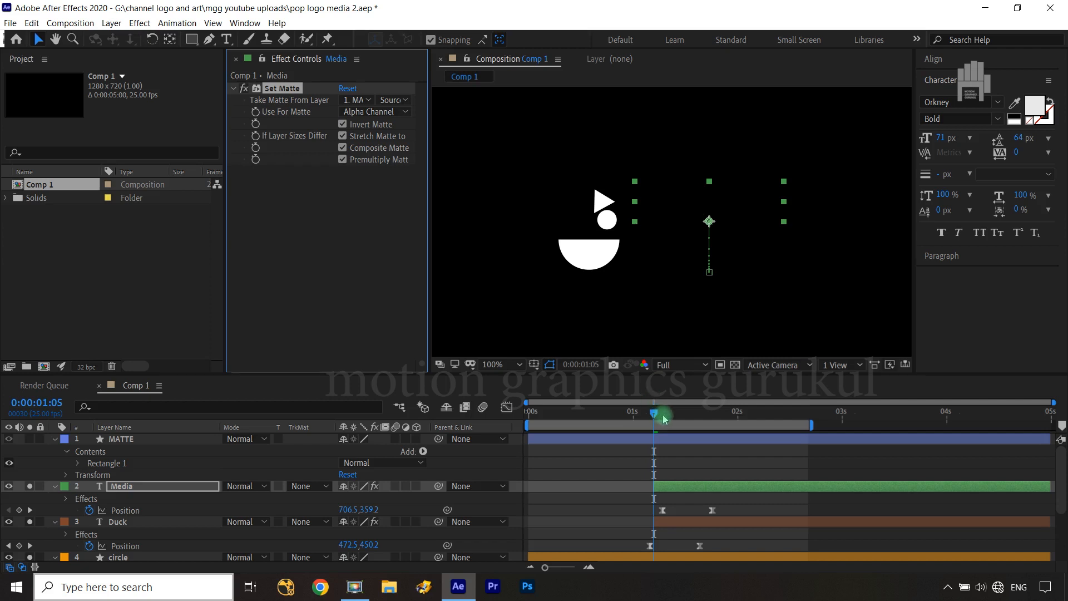
{"action": "left_click_drag", "start_coordinate": [655, 421], "coordinate": [683, 421]}
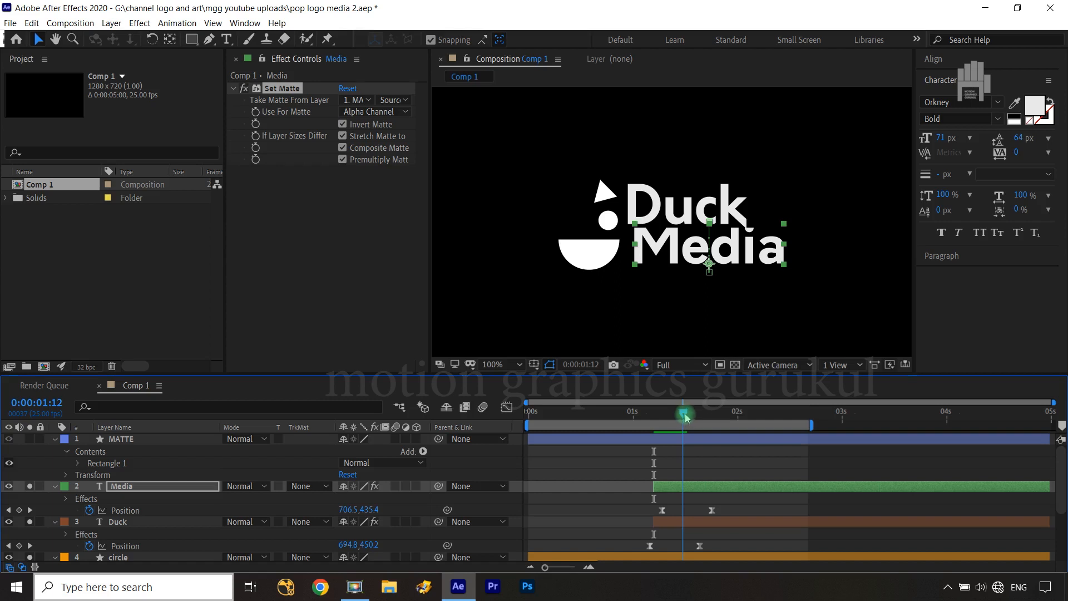
{"action": "left_click_drag", "start_coordinate": [685, 416], "coordinate": [709, 424]}
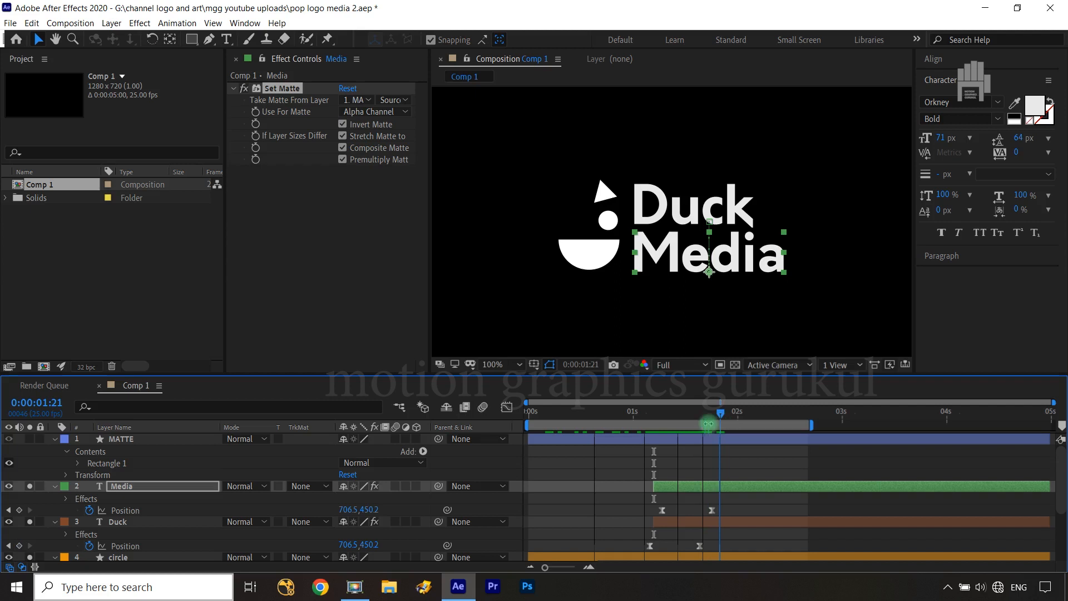
Collapse the expanded properties of all layers in Comp 1 and clear the layer selection
{"action": "left_click", "coordinate": [54, 439]}
{"action": "left_click", "coordinate": [54, 451]}
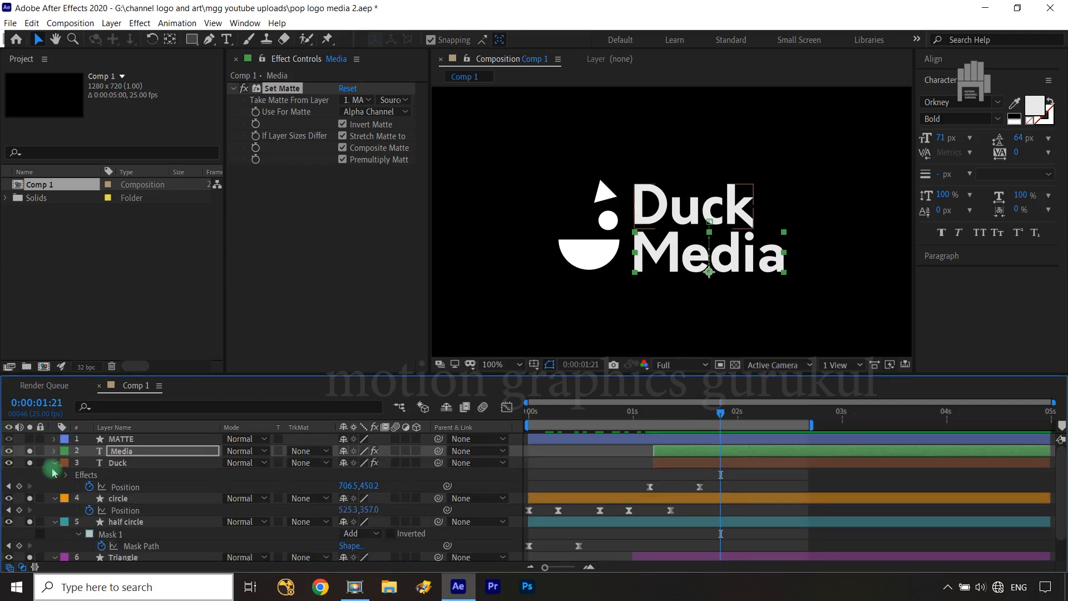
{"action": "left_click", "coordinate": [54, 463]}
{"action": "left_click", "coordinate": [54, 474]}
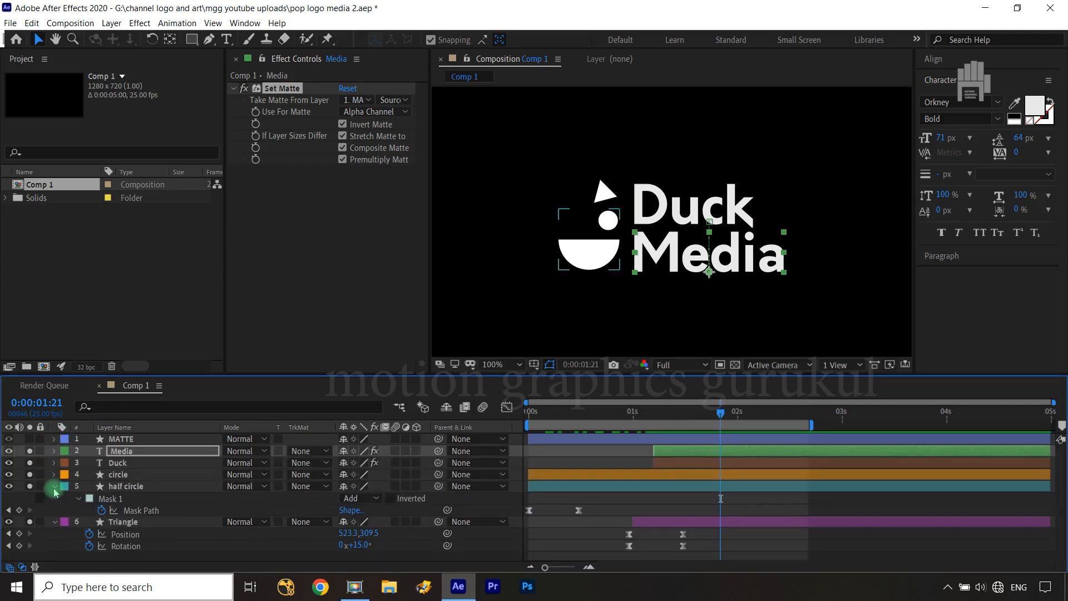
{"action": "left_click", "coordinate": [54, 486]}
{"action": "left_click", "coordinate": [54, 499]}
{"action": "left_click", "coordinate": [119, 536]}
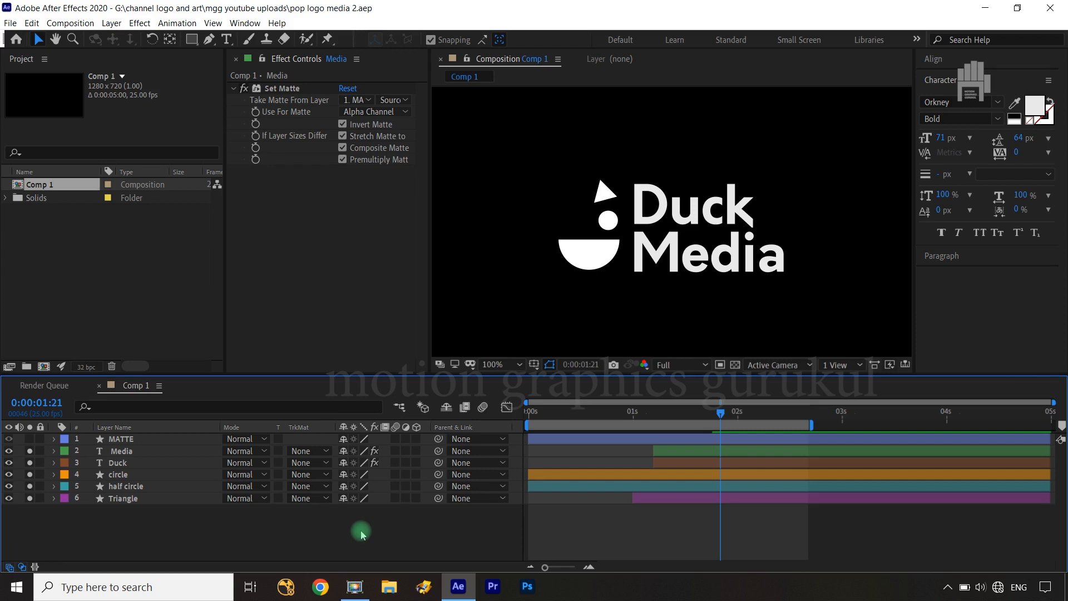
Return to the start of the composition and apply a Generate Fill effect to the circle layer
{"action": "left_click", "coordinate": [609, 221]}
{"action": "left_click", "coordinate": [438, 539]}
{"action": "left_click_drag", "start_coordinate": [720, 418], "coordinate": [528, 426]}
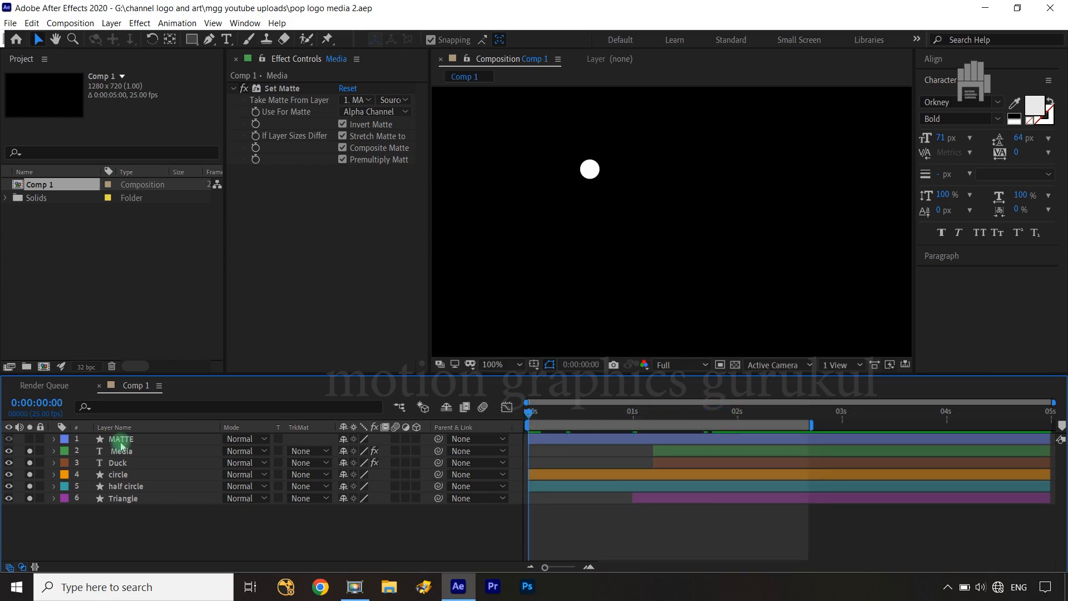
{"action": "left_click", "coordinate": [143, 476]}
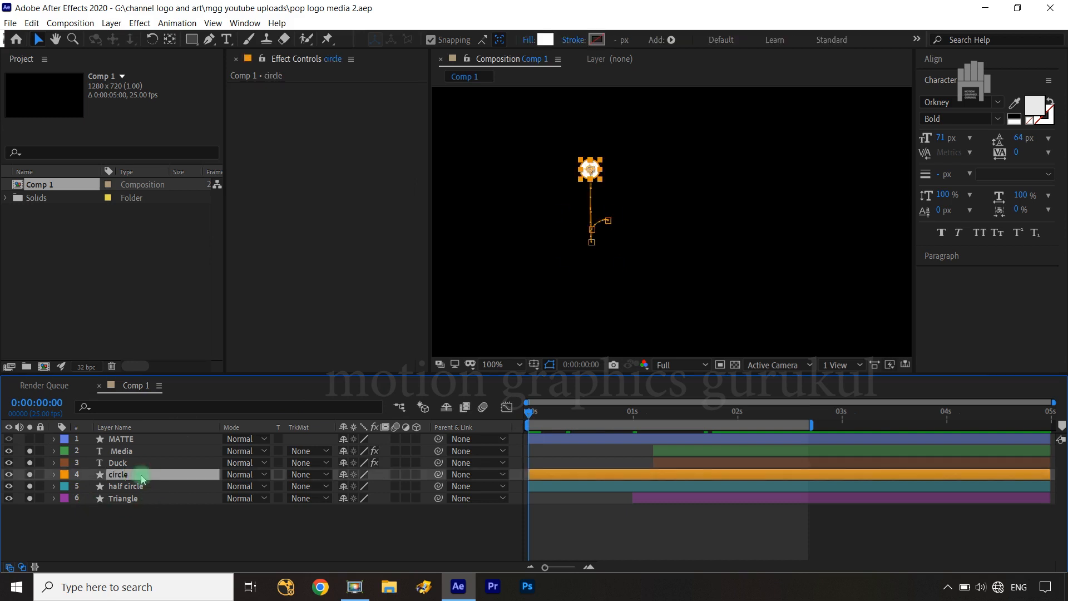
{"action": "left_click", "coordinate": [137, 25]}
{"action": "mouse_move", "coordinate": [186, 203]}
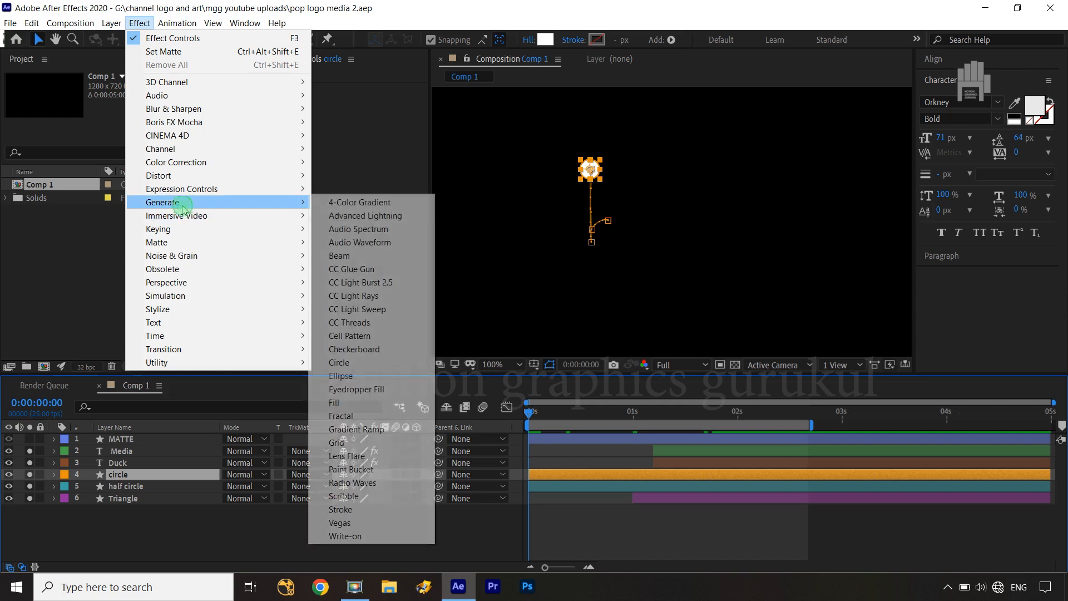
{"action": "left_click", "coordinate": [346, 403]}
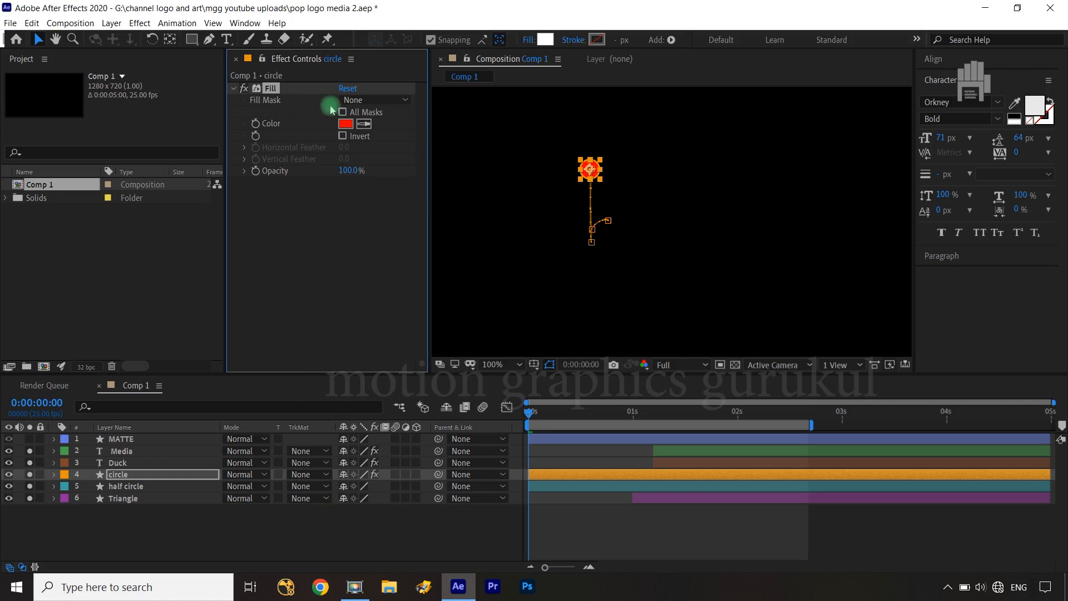
Set the circle's Fill color to the lighter red FF2D2D, copying its hex code
{"action": "left_click", "coordinate": [350, 127]}
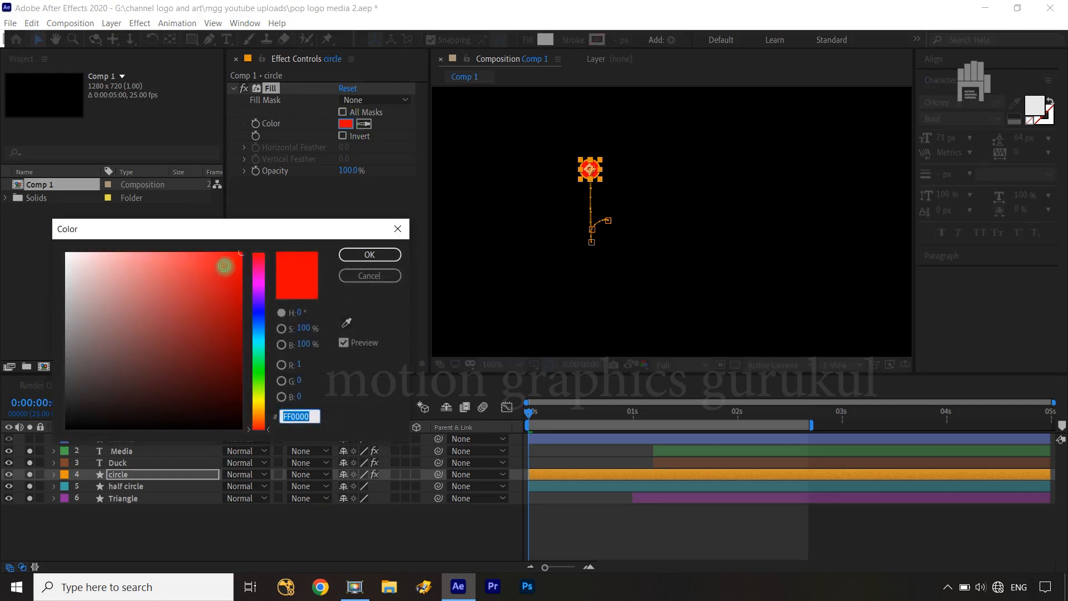
{"action": "left_click_drag", "start_coordinate": [226, 267], "coordinate": [211, 249]}
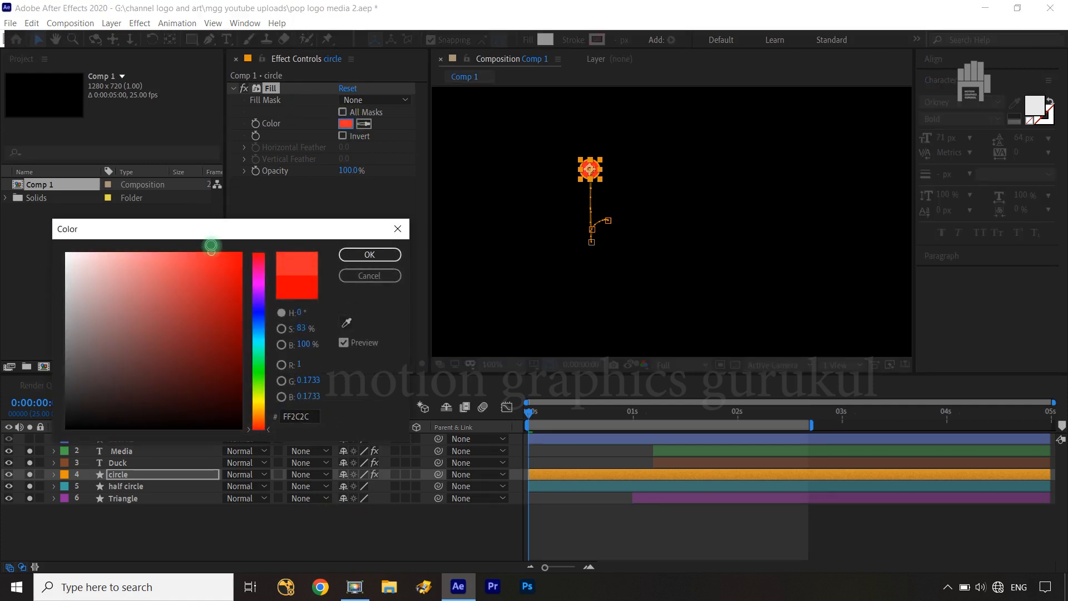
{"action": "left_click", "coordinate": [312, 416]}
{"action": "key", "text": "ctrl+c"}
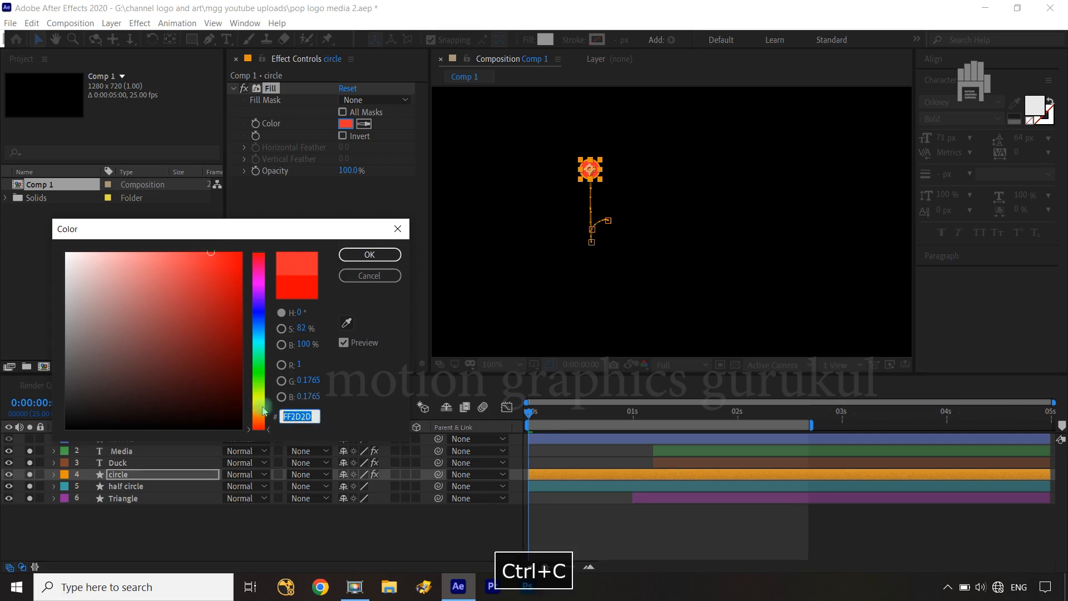
{"action": "left_click", "coordinate": [369, 254]}
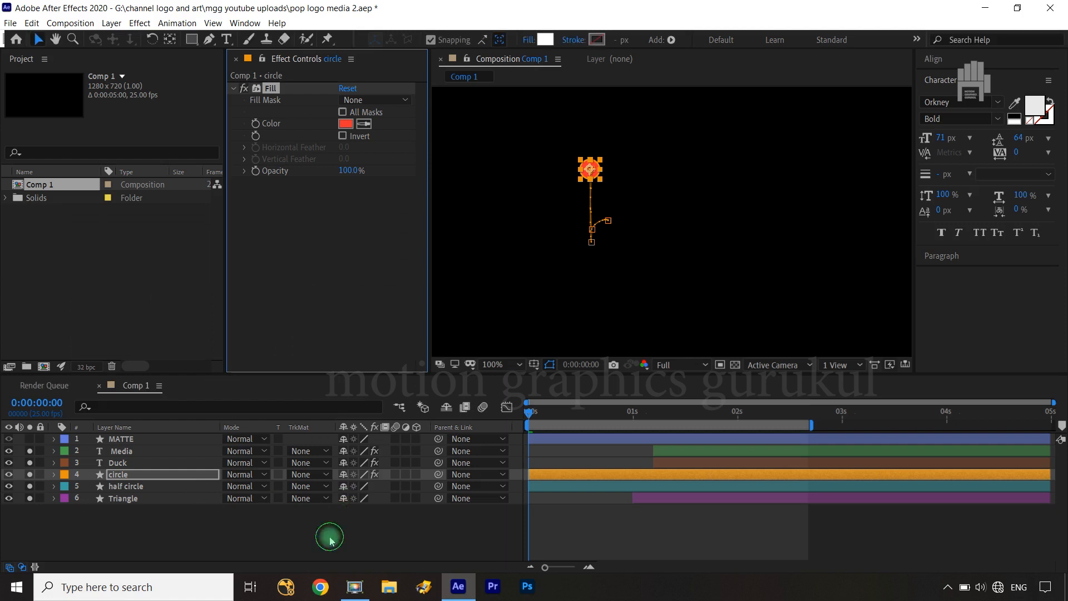
{"action": "left_click", "coordinate": [329, 533]}
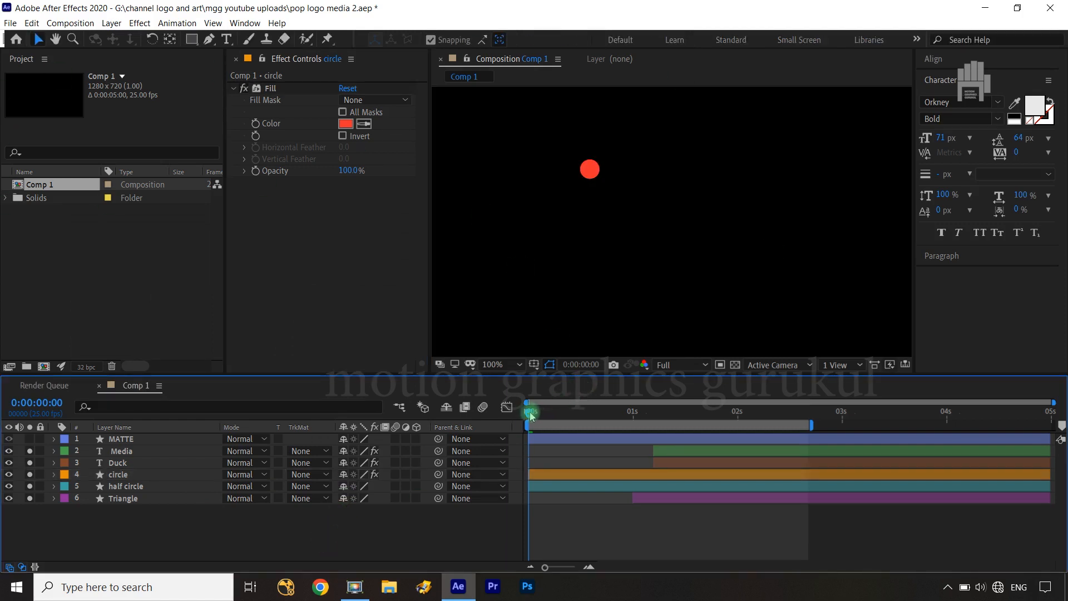
Copy the circle's Fill effect onto the half circle layer with the playhead at 0:00:00:07
{"action": "left_click_drag", "start_coordinate": [529, 417], "coordinate": [560, 420]}
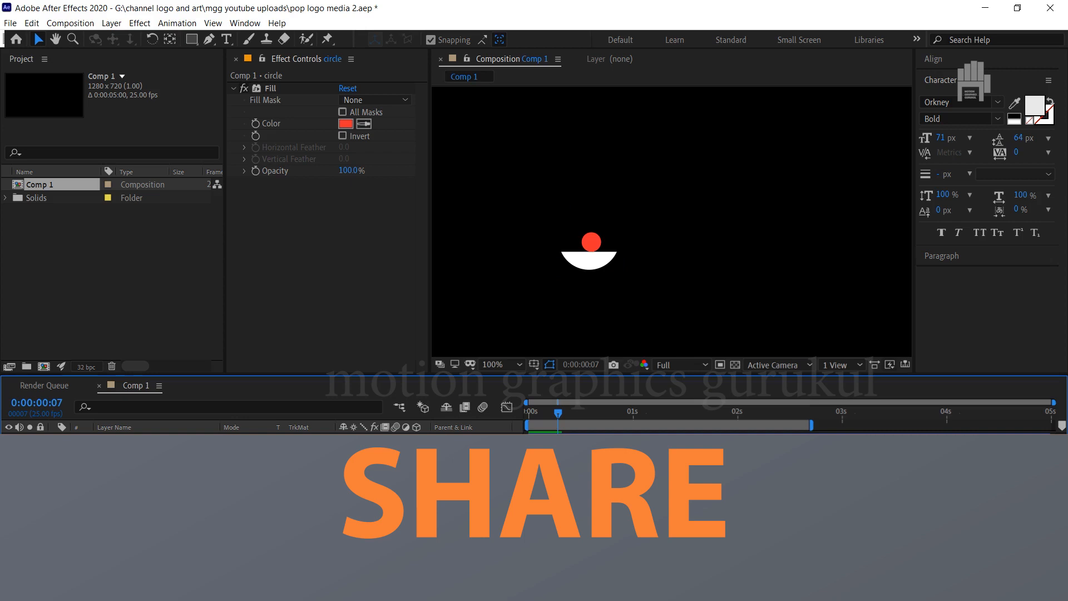
{"action": "left_click", "coordinate": [138, 488]}
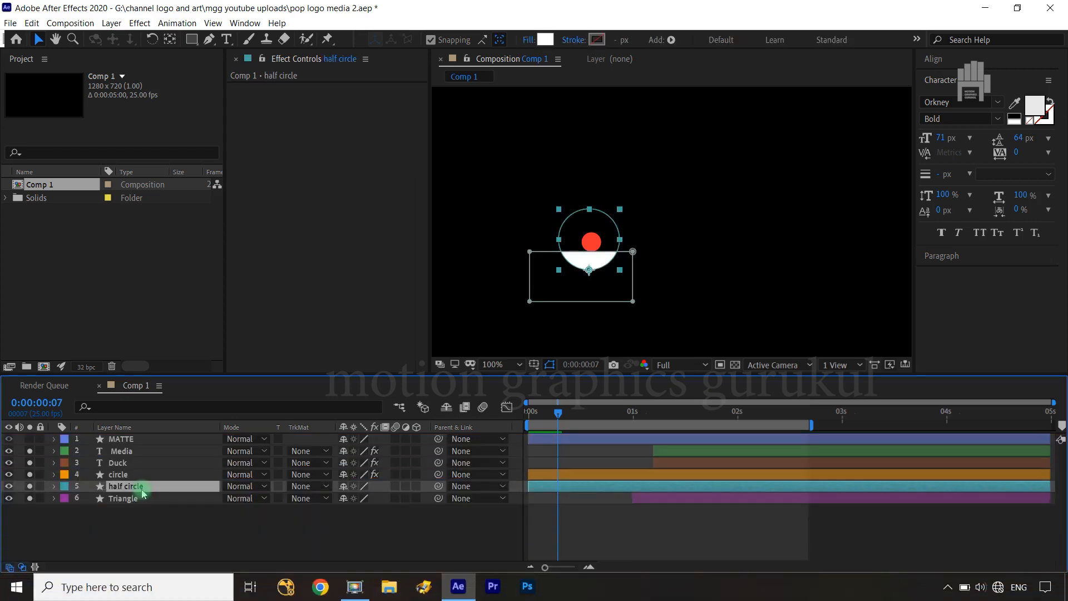
{"action": "left_click", "coordinate": [127, 474]}
{"action": "left_click", "coordinate": [262, 114]}
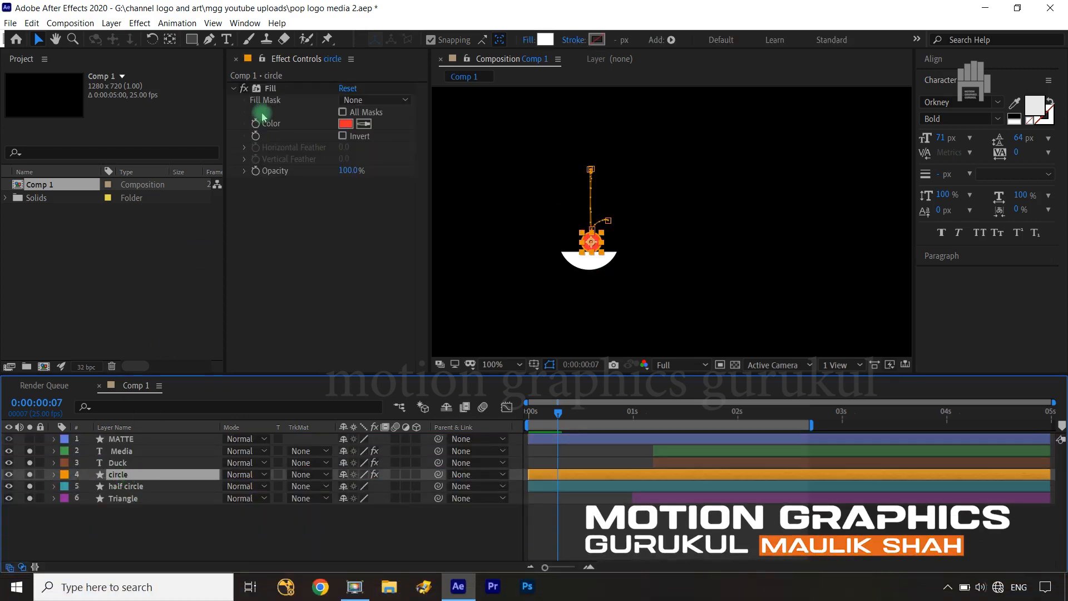
{"action": "left_click", "coordinate": [269, 88]}
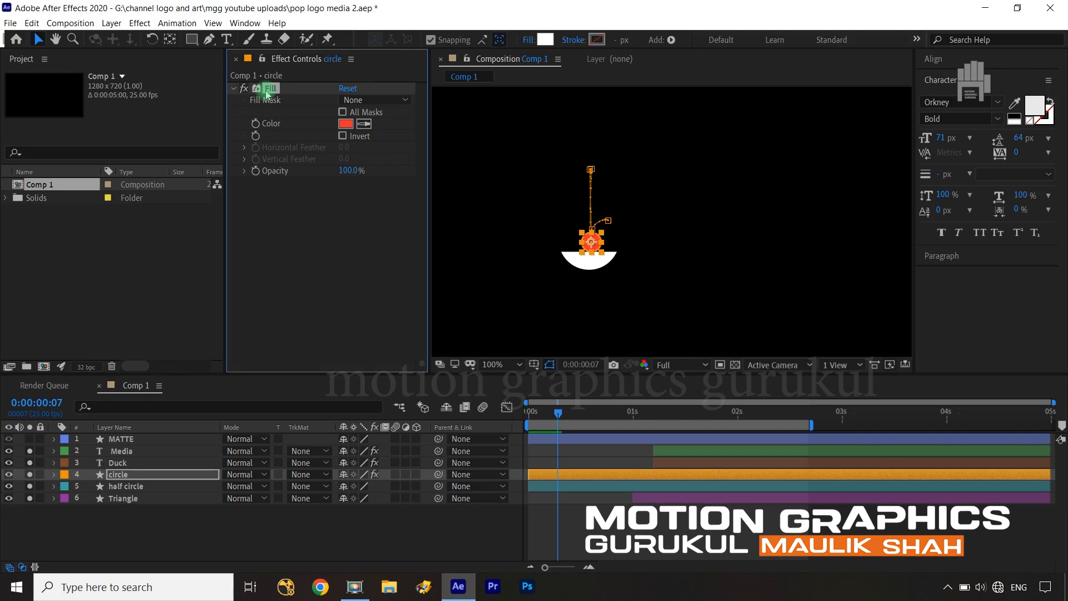
{"action": "key", "text": "ctrl+c"}
{"action": "left_click", "coordinate": [132, 486]}
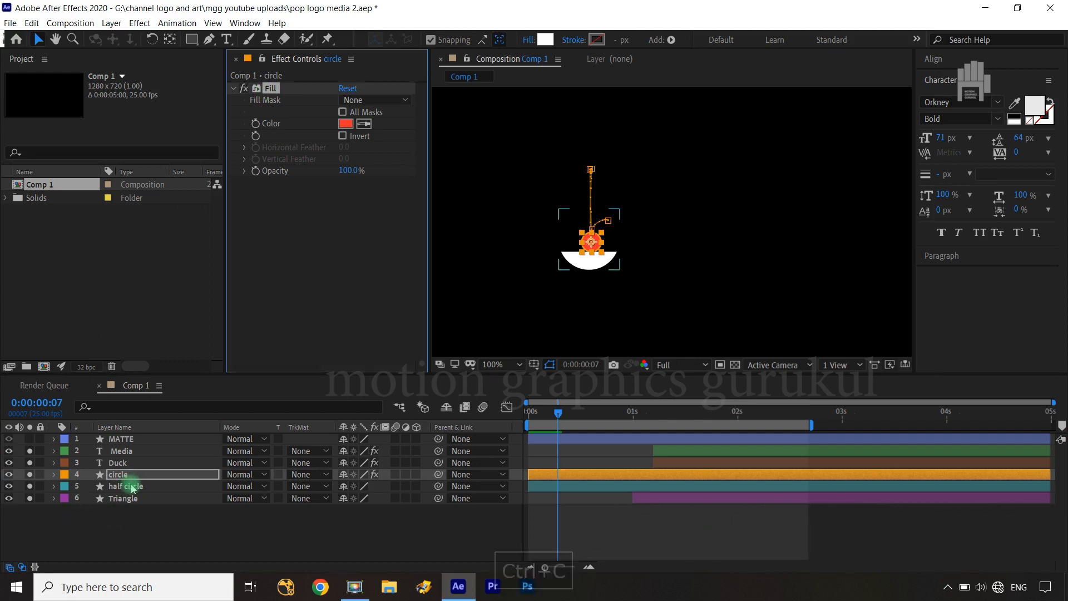
{"action": "key", "text": "ctrl+v"}
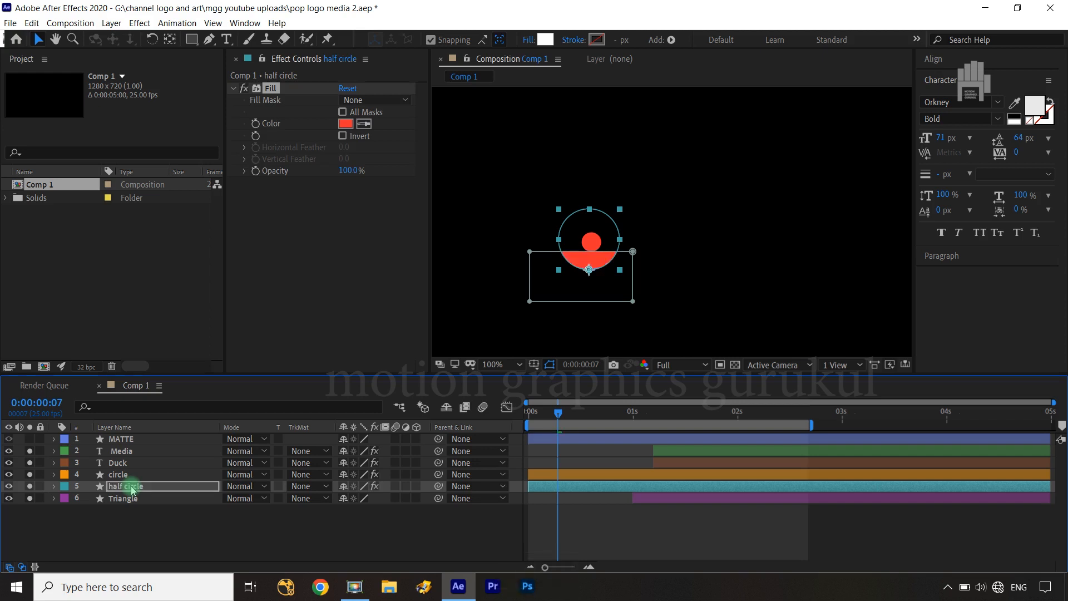
Enable keyframing of the Fill Color on both the circle and half circle layers at 0:00:00:07
{"action": "key", "text": "u"}
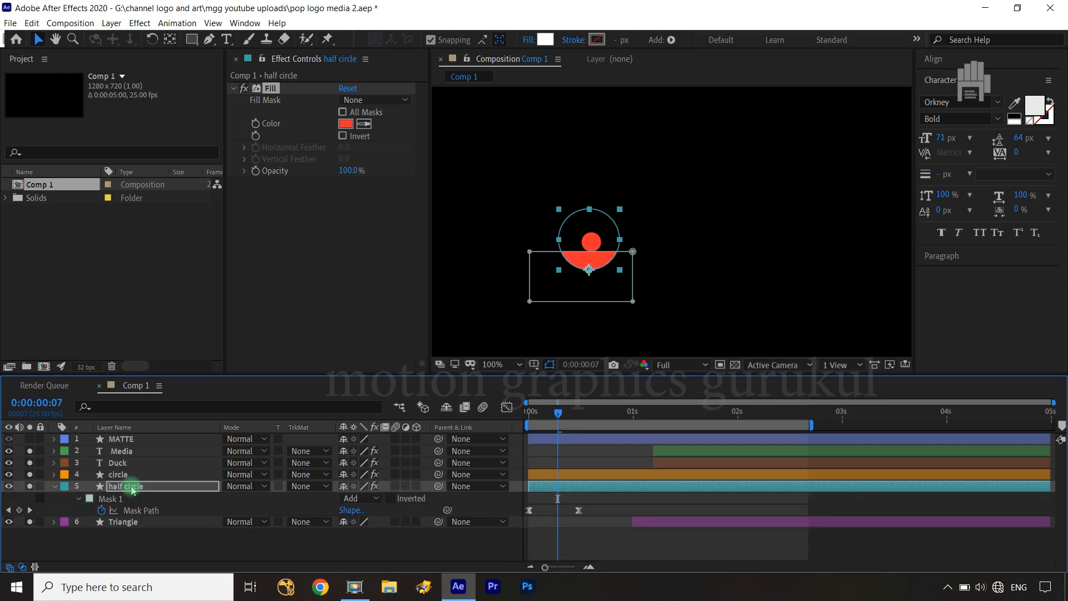
{"action": "left_click", "coordinate": [132, 488]}
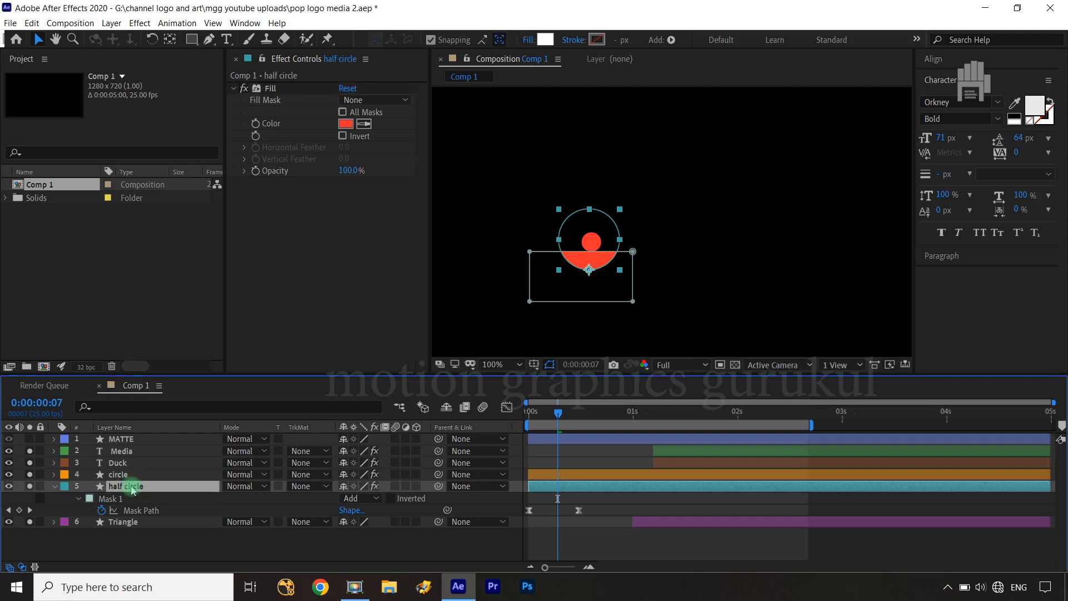
{"action": "left_click", "coordinate": [134, 476]}
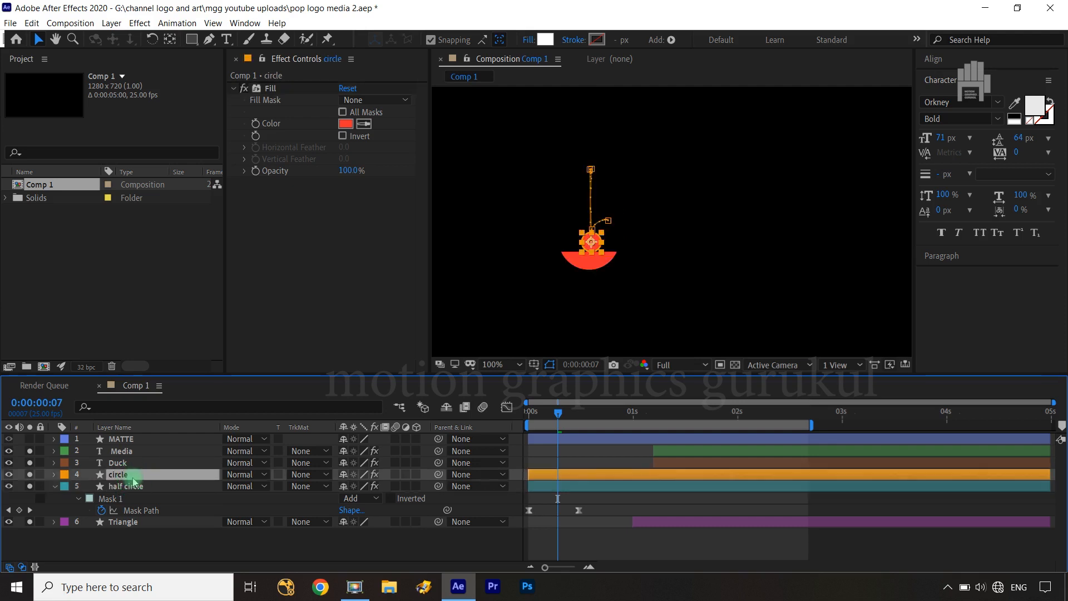
{"action": "left_click", "coordinate": [255, 123]}
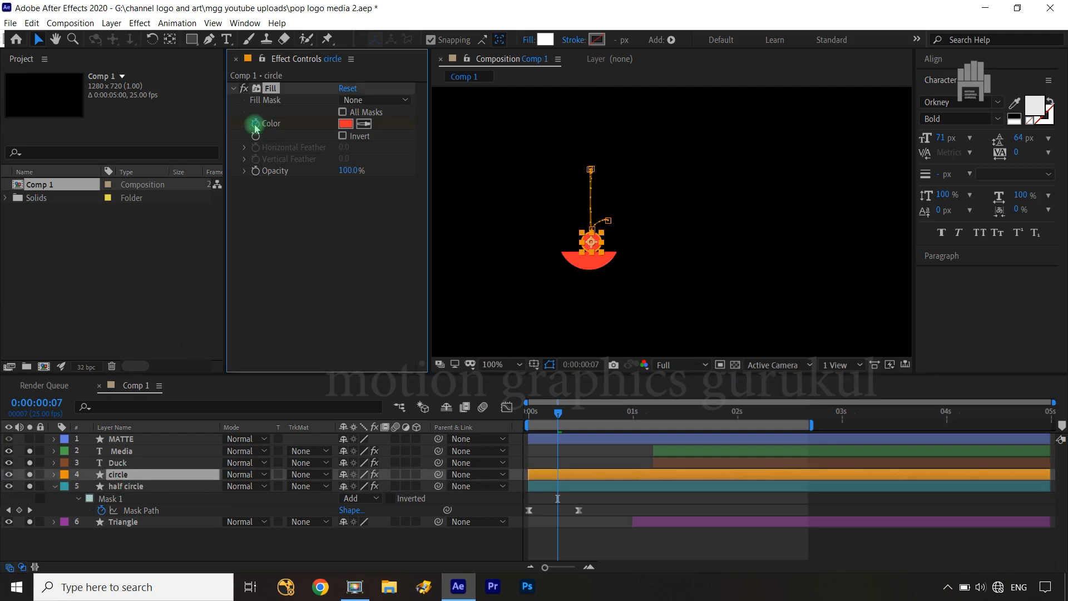
{"action": "left_click", "coordinate": [140, 488]}
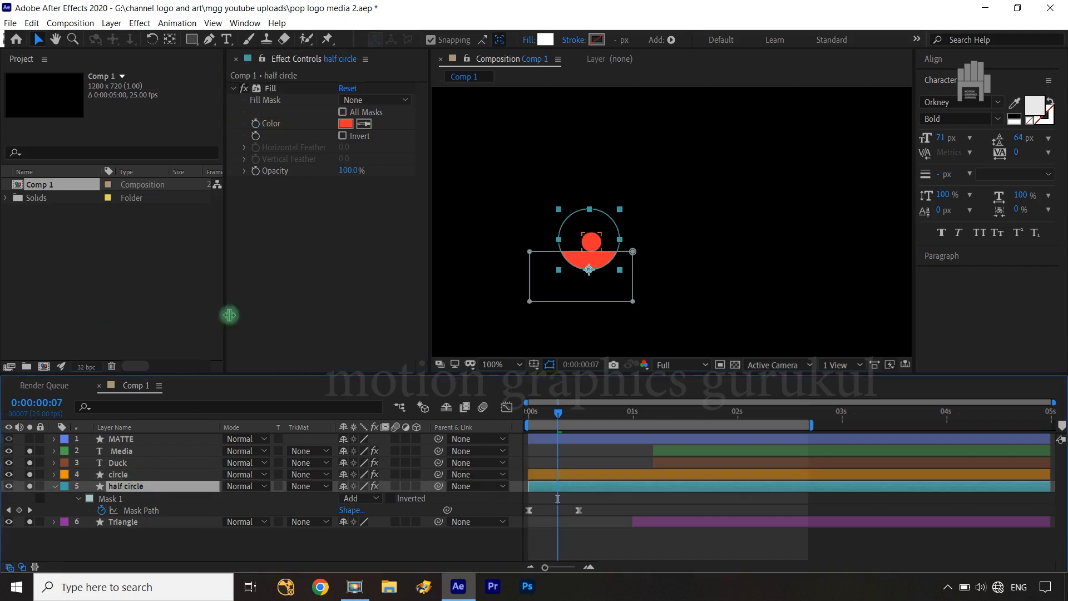
{"action": "left_click", "coordinate": [255, 123]}
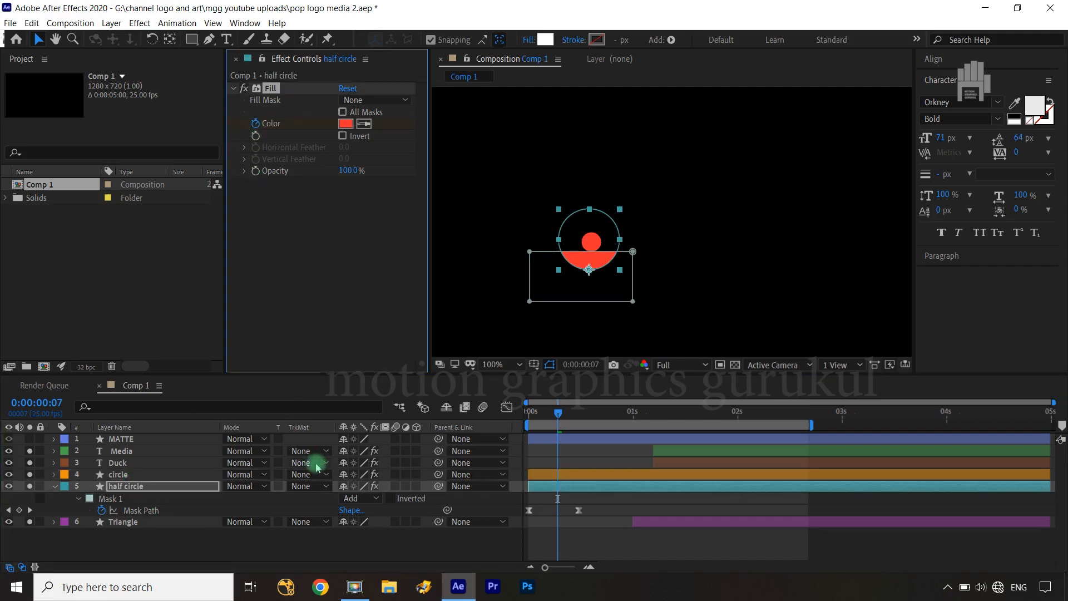
Show the keyframes of the circle and half circle layers and move both Fill Color keyframes to the start of the composition
{"action": "left_click", "coordinate": [140, 477], "text": "ctrl"}
{"action": "key", "text": "u"}
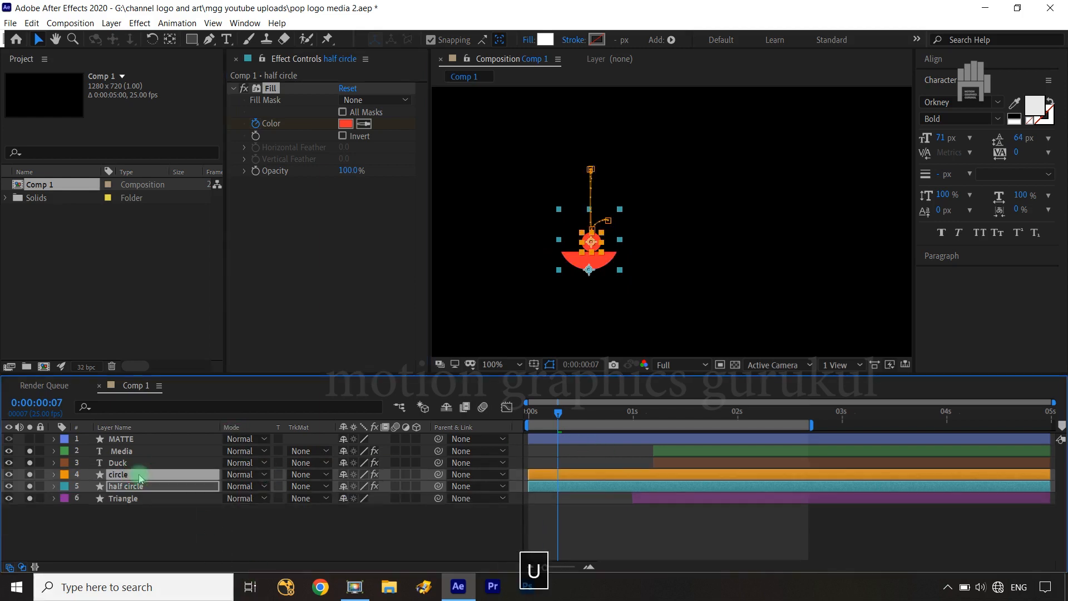
{"action": "key", "text": "u"}
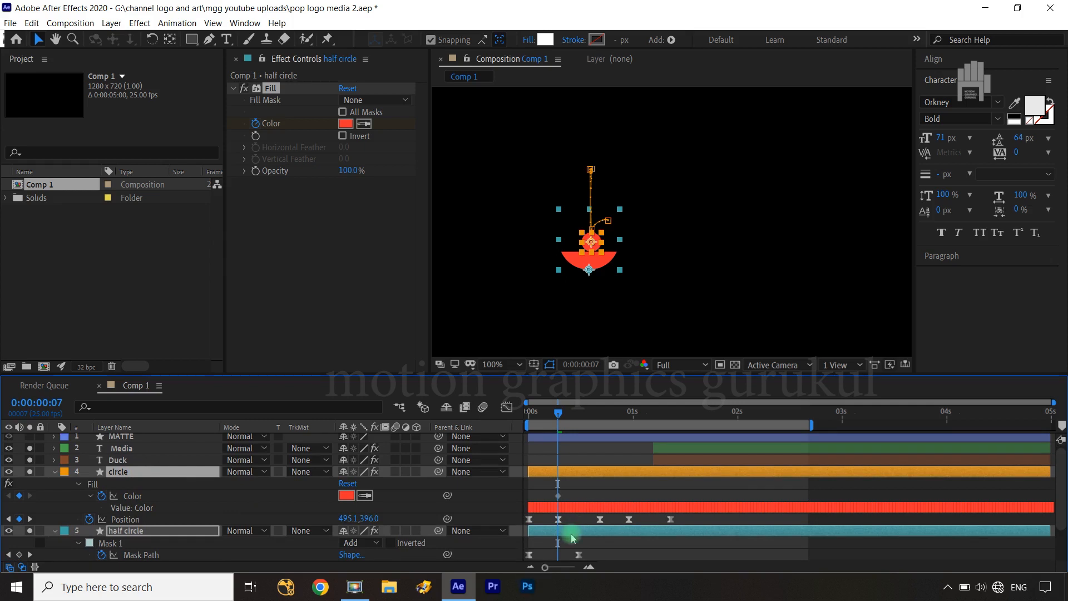
{"action": "scroll", "coordinate": [559, 556], "scroll_direction": "down", "scroll_amount": 2}
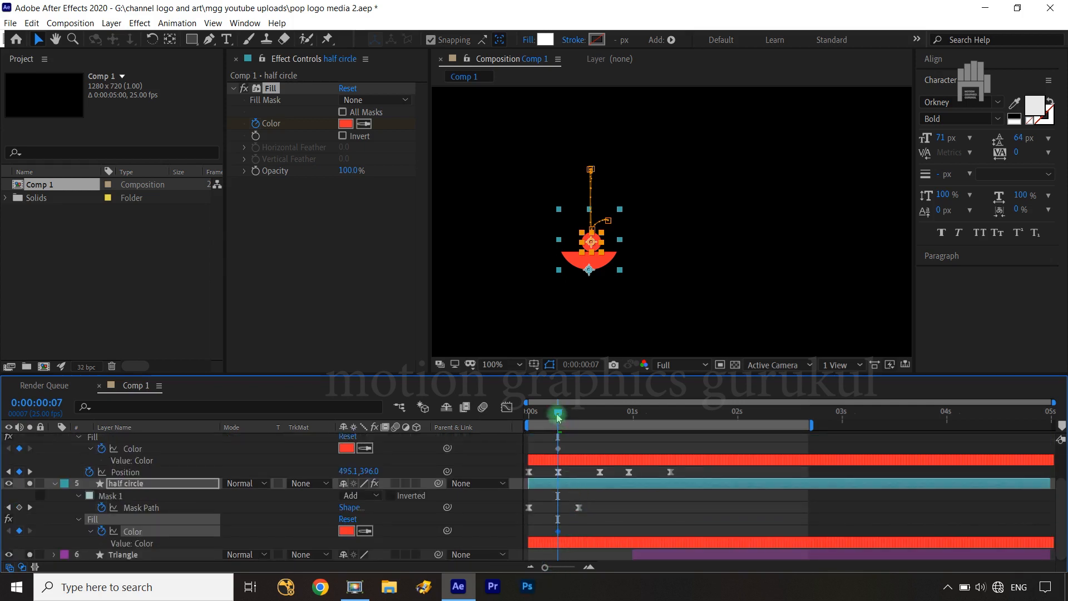
{"action": "left_click", "coordinate": [558, 451]}
{"action": "left_click_drag", "start_coordinate": [565, 444], "coordinate": [552, 458]}
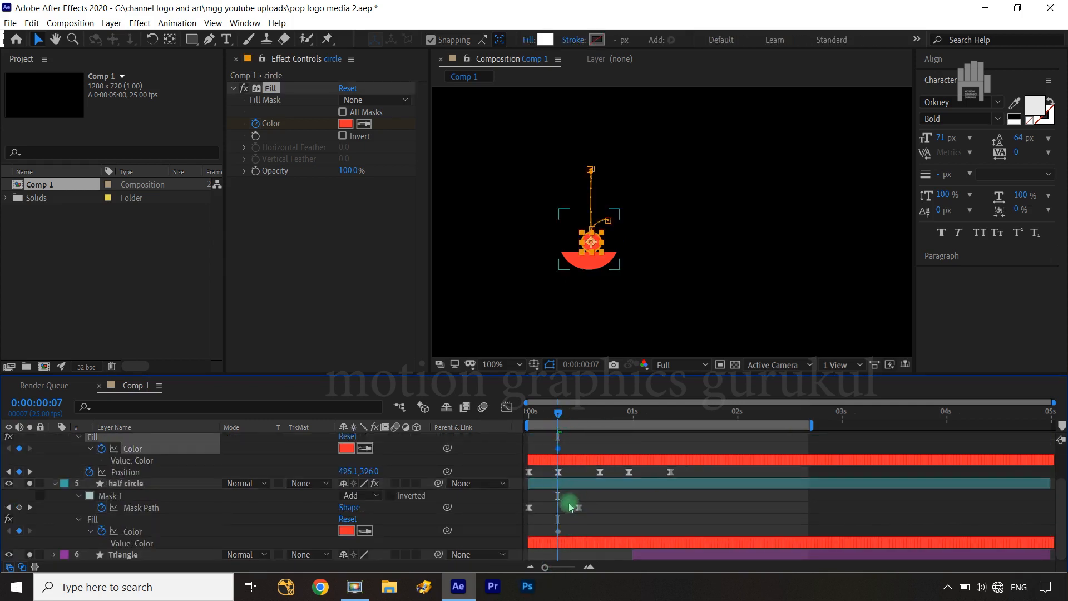
{"action": "left_click_drag", "start_coordinate": [561, 525], "coordinate": [553, 537], "text": "shift"}
{"action": "left_click", "coordinate": [559, 448]}
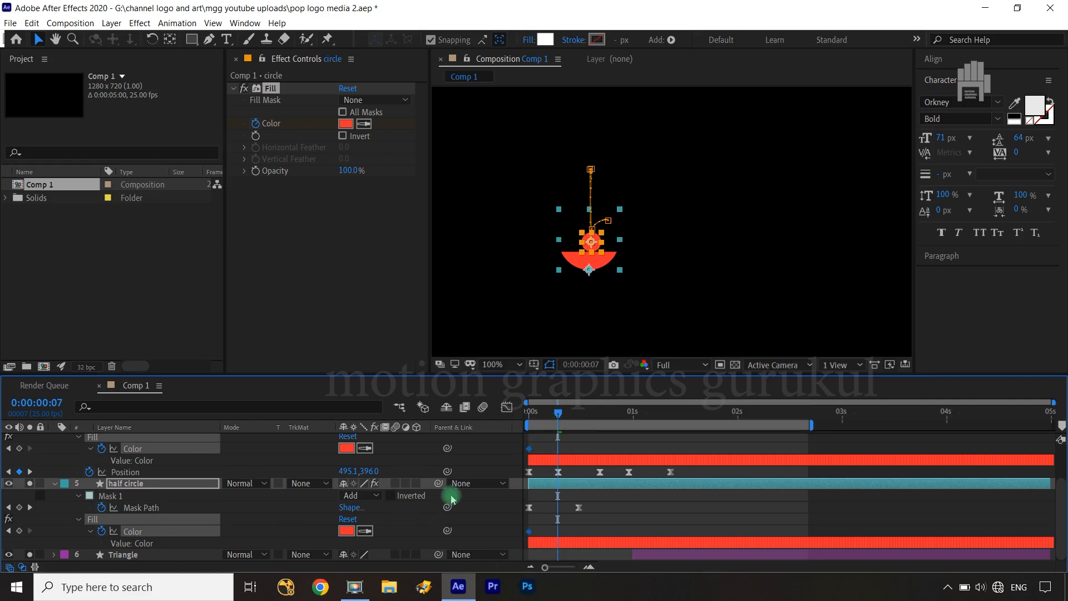
{"action": "left_click", "coordinate": [487, 512]}
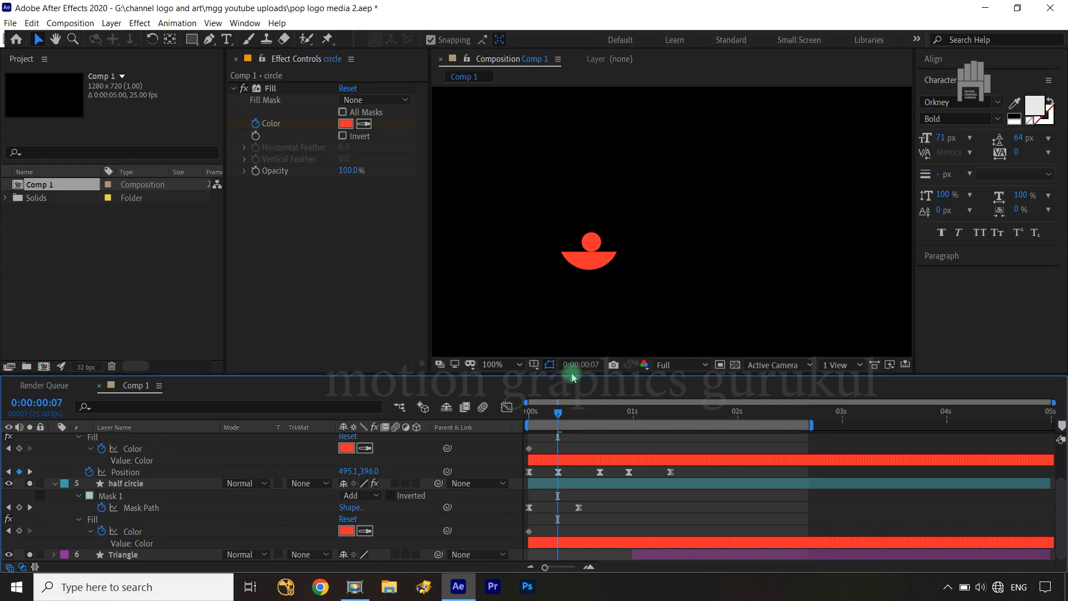
Set the half circle's Fill color to white FFFFFF at 0:00:00:00
{"action": "left_click_drag", "start_coordinate": [559, 412], "coordinate": [533, 418]}
{"action": "left_click", "coordinate": [149, 488]}
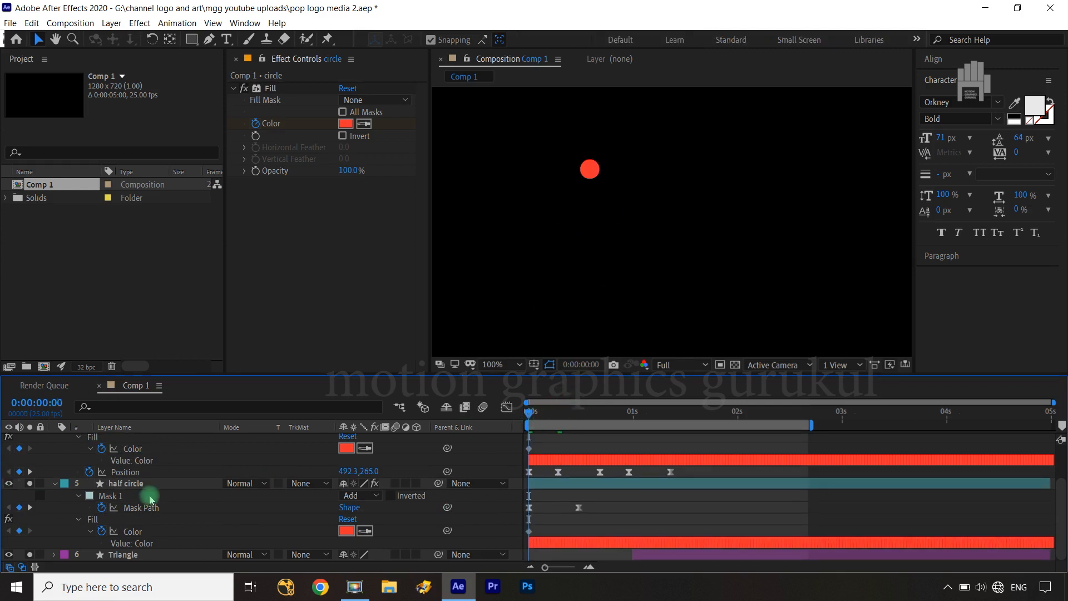
{"action": "left_click", "coordinate": [346, 124]}
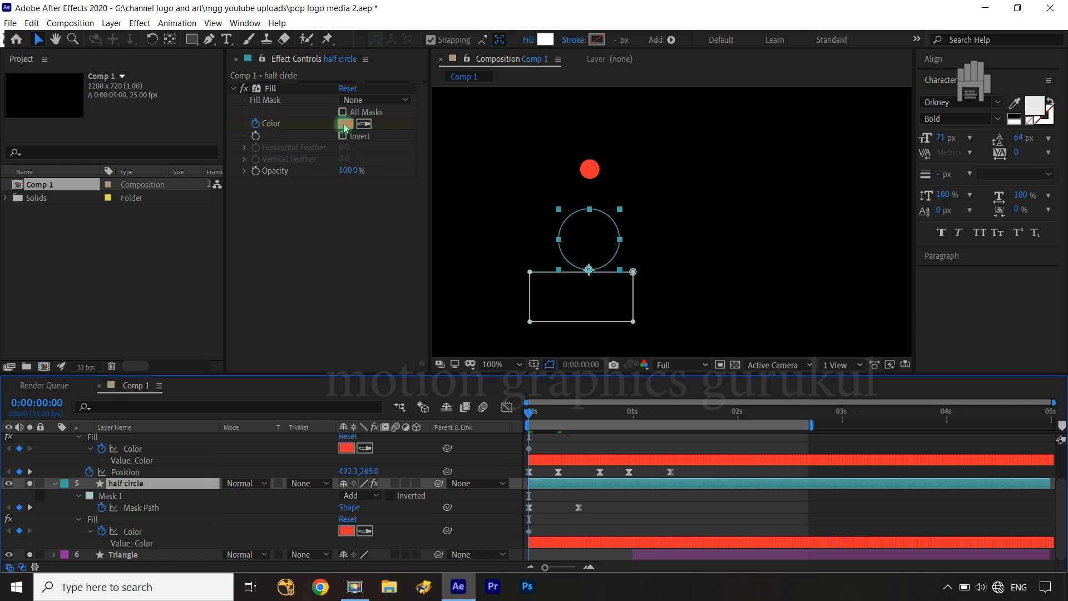
{"action": "left_click_drag", "start_coordinate": [55, 243], "coordinate": [66, 253]}
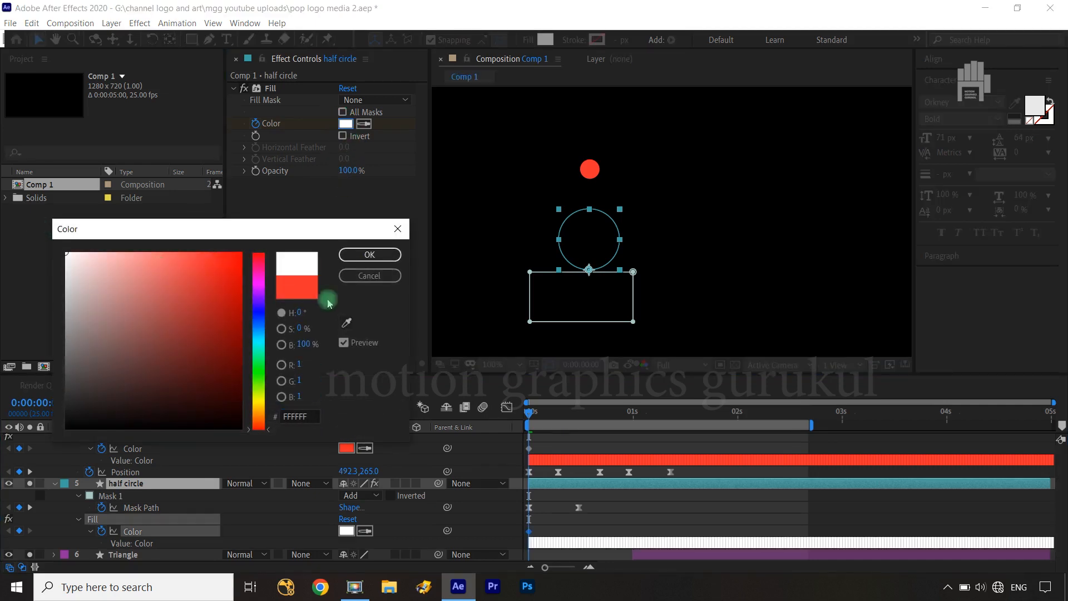
{"action": "left_click", "coordinate": [369, 254]}
{"action": "left_click", "coordinate": [490, 521]}
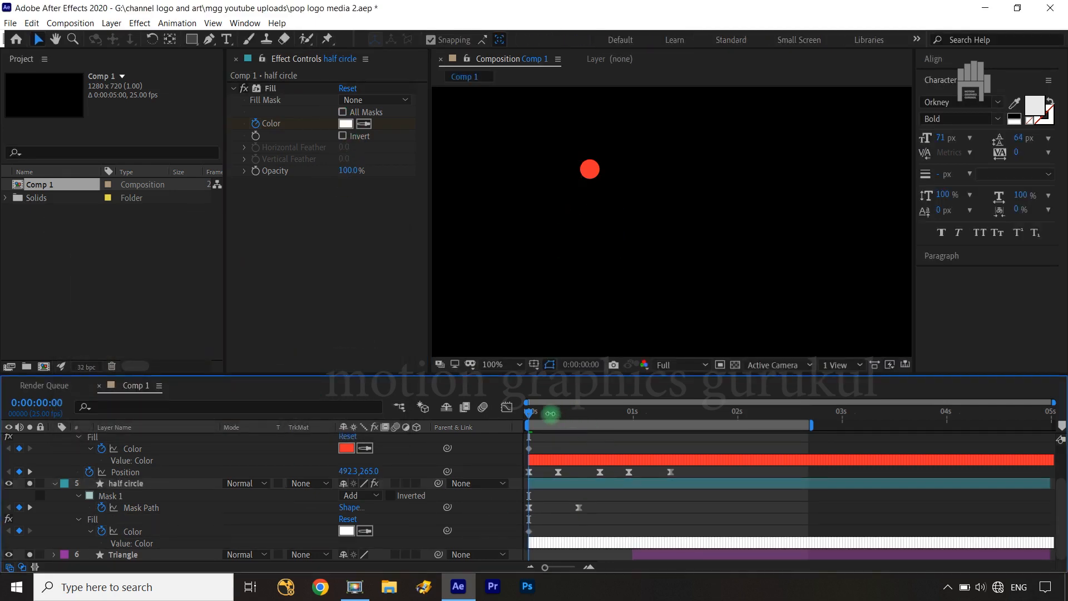
Create a 1280 x 720 solid in the circle's sampled red as the bottom layer, with its in point trimmed to 0:00:00:07
{"action": "left_click_drag", "start_coordinate": [529, 415], "coordinate": [560, 421]}
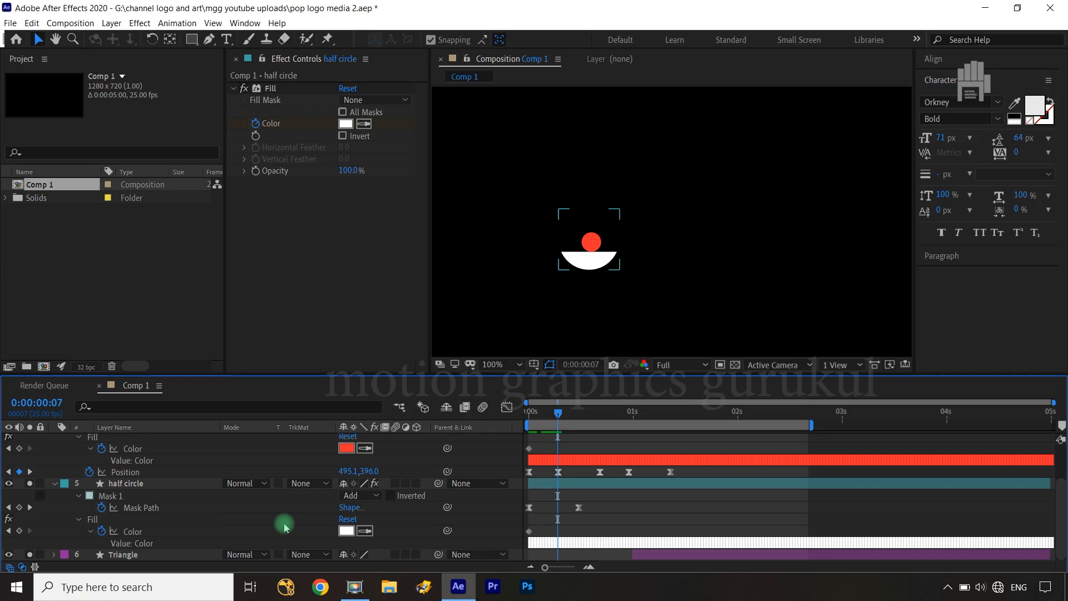
{"action": "key", "text": "ctrl+y"}
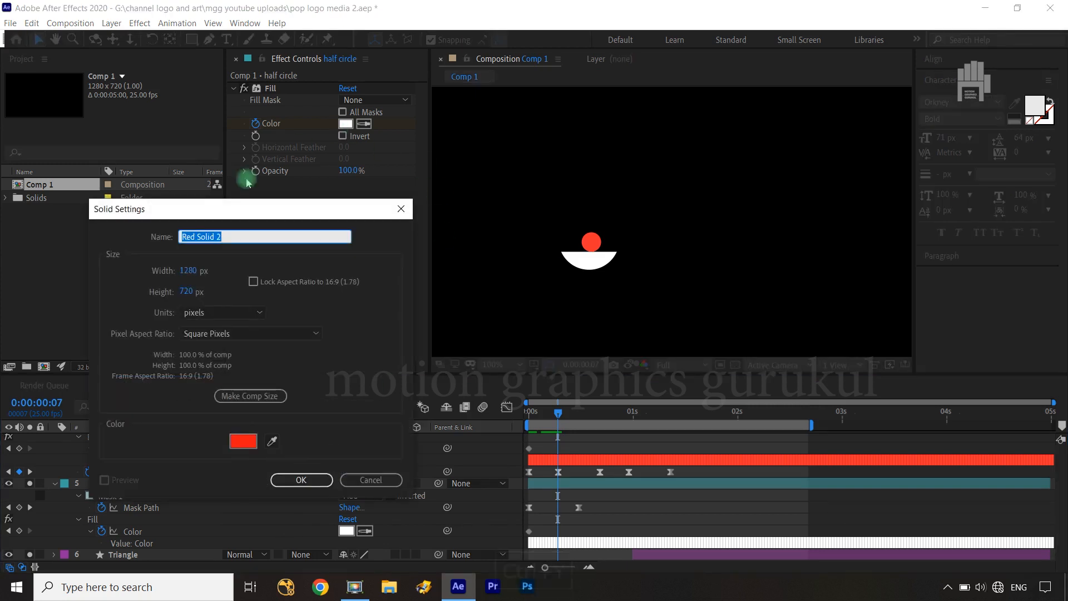
{"action": "left_click", "coordinate": [273, 444]}
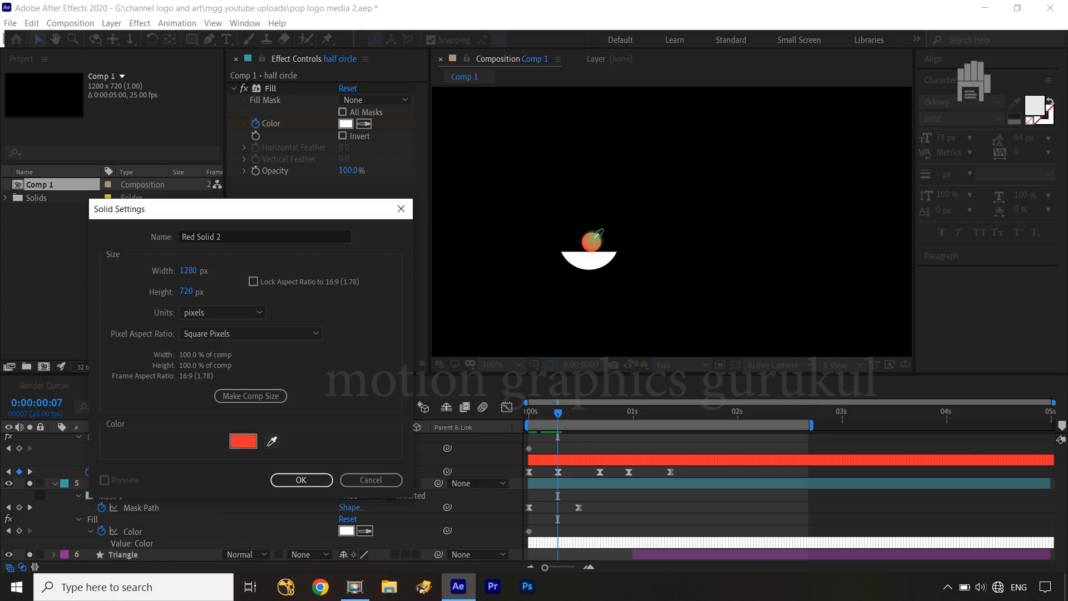
{"action": "left_click", "coordinate": [590, 241]}
{"action": "left_click", "coordinate": [299, 482]}
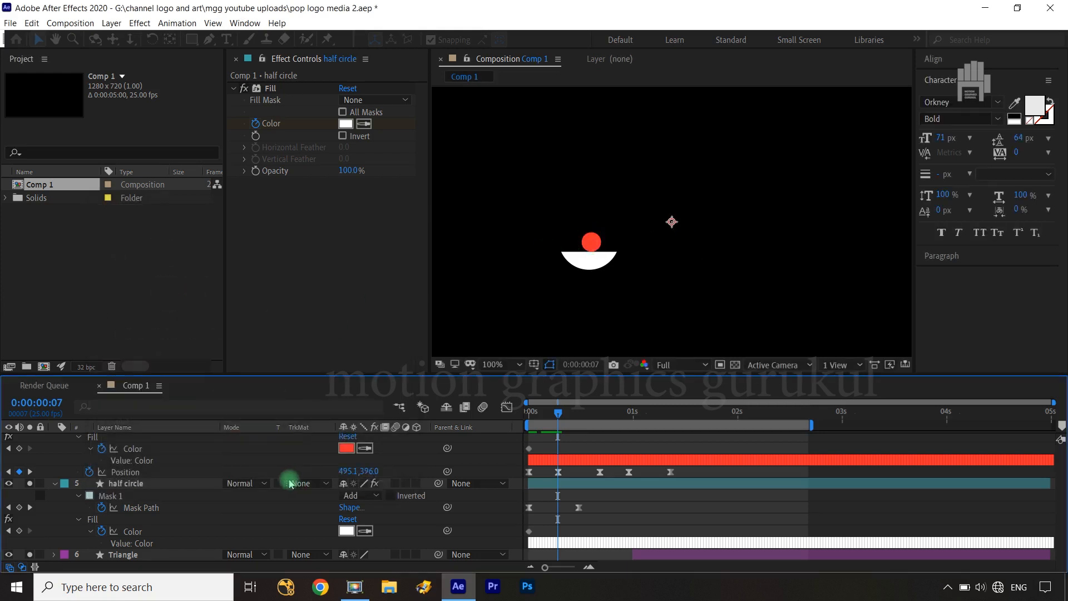
{"action": "left_click_drag", "start_coordinate": [144, 445], "coordinate": [124, 561]}
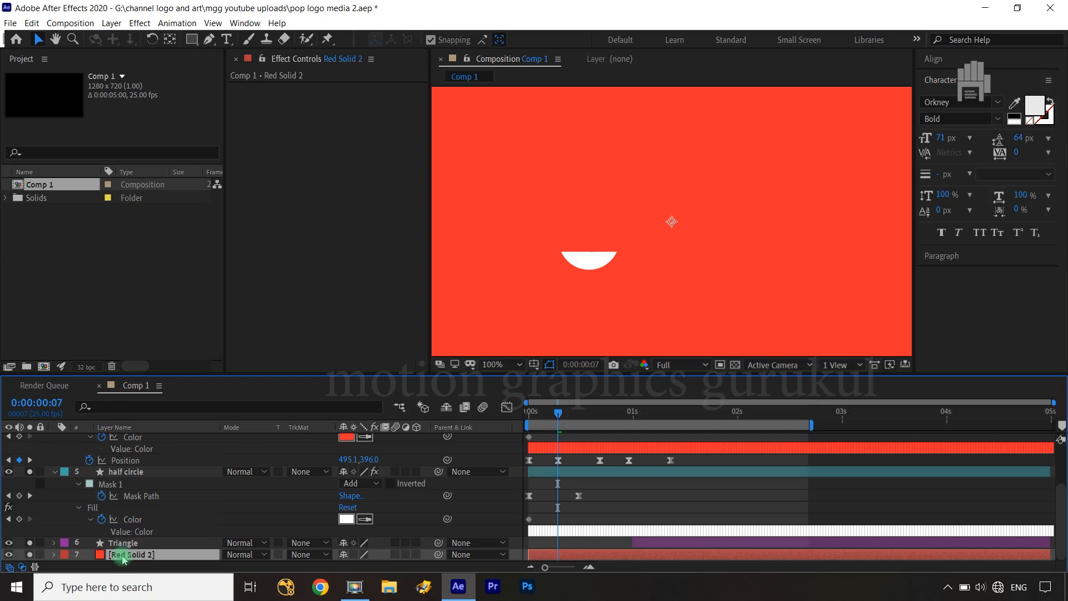
{"action": "key", "text": "alt+bracketleft"}
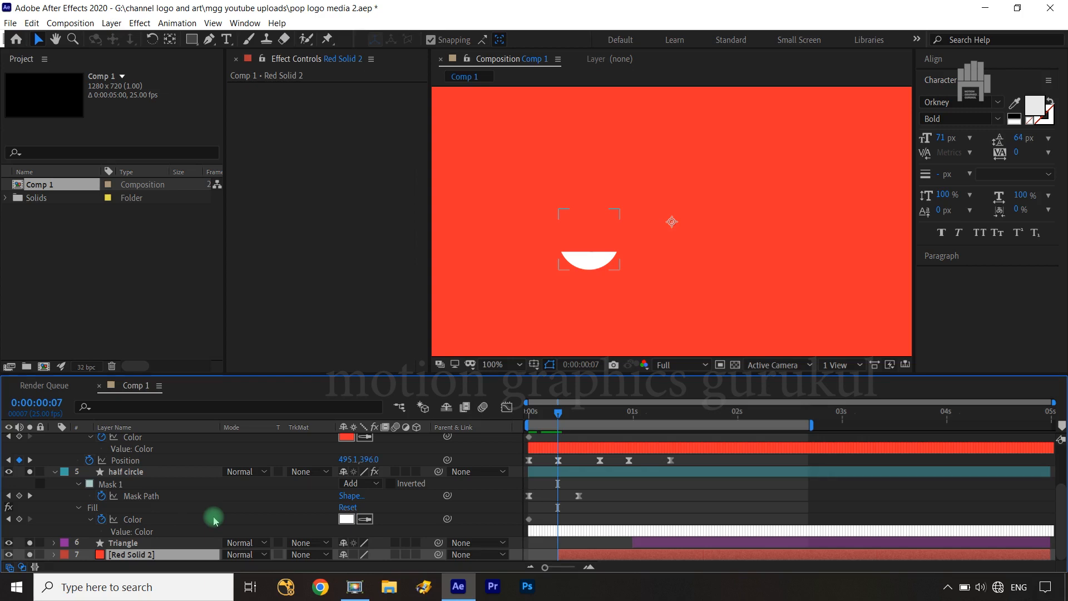
Keyframe the circle's Fill color to white FFFFFF at 0:00:00:07
{"action": "scroll", "coordinate": [214, 520], "scroll_direction": "up", "scroll_amount": 2}
{"action": "left_click", "coordinate": [118, 472]}
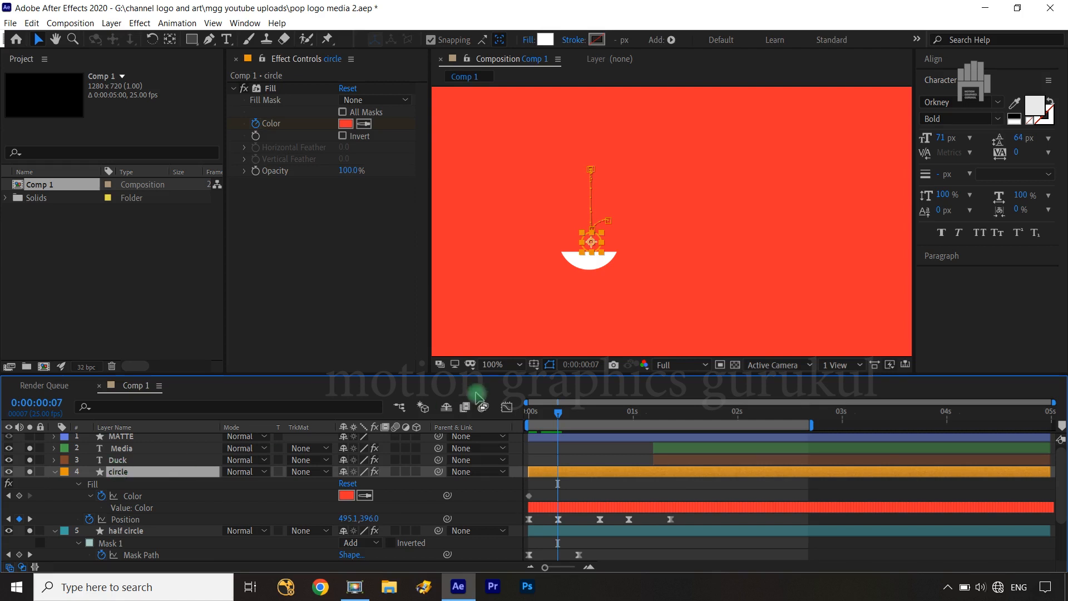
{"action": "left_click", "coordinate": [346, 124]}
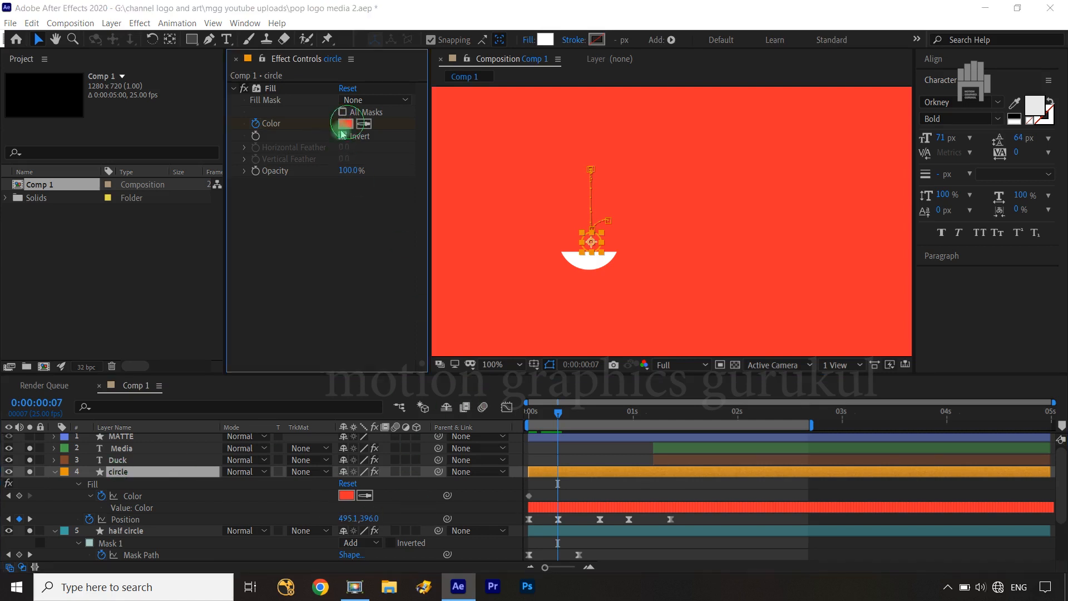
{"action": "left_click_drag", "start_coordinate": [167, 313], "coordinate": [29, 226]}
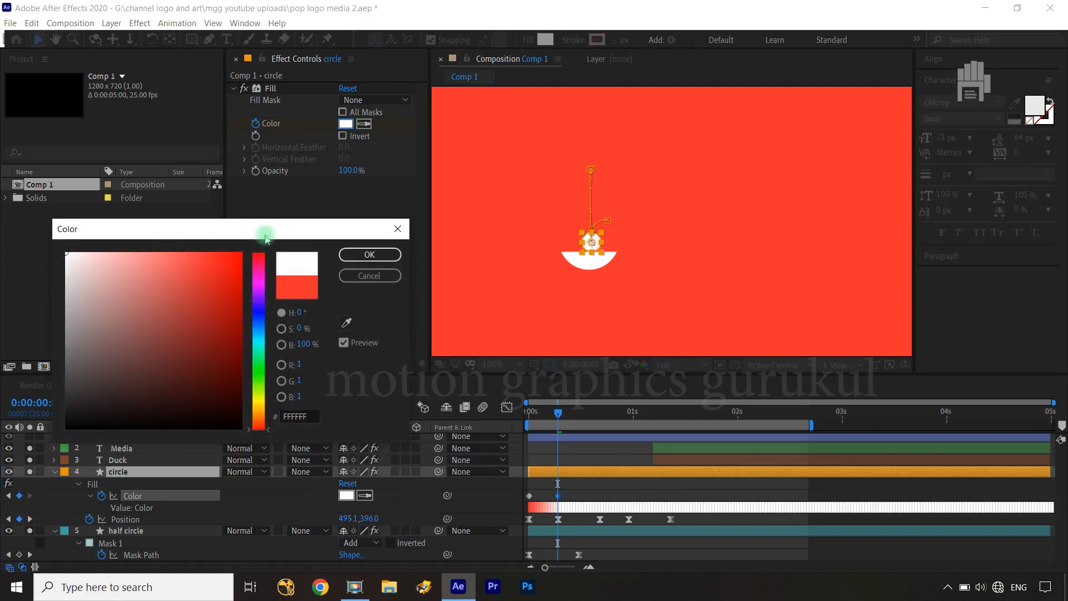
{"action": "left_click", "coordinate": [367, 255]}
{"action": "left_click", "coordinate": [720, 262]}
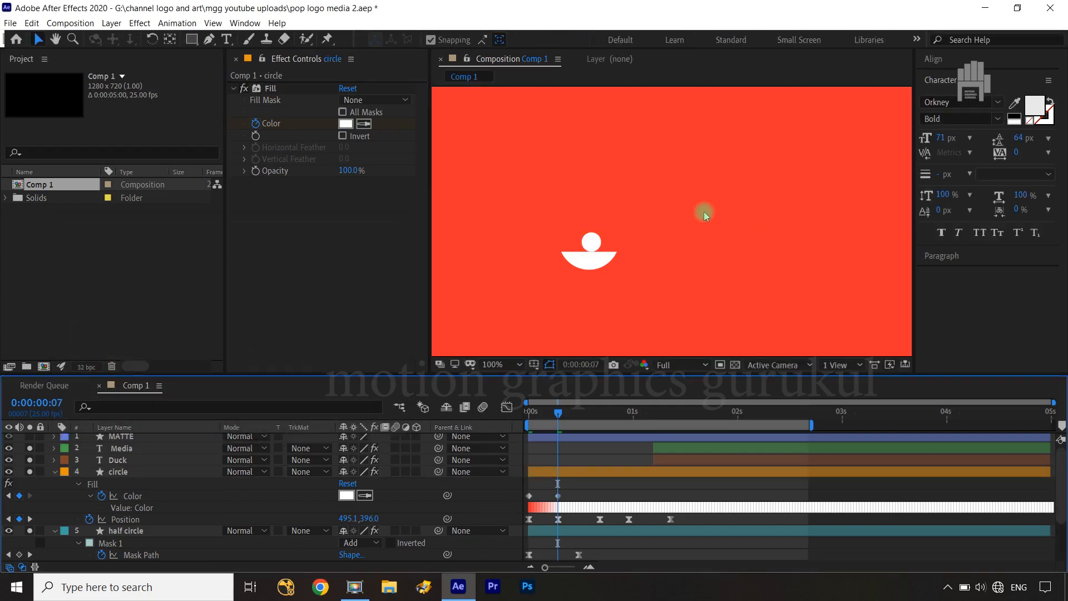
Convert the circle's two Fill Color keyframes to hold keyframes
{"action": "left_click", "coordinate": [558, 496]}
{"action": "right_click", "coordinate": [558, 500]}
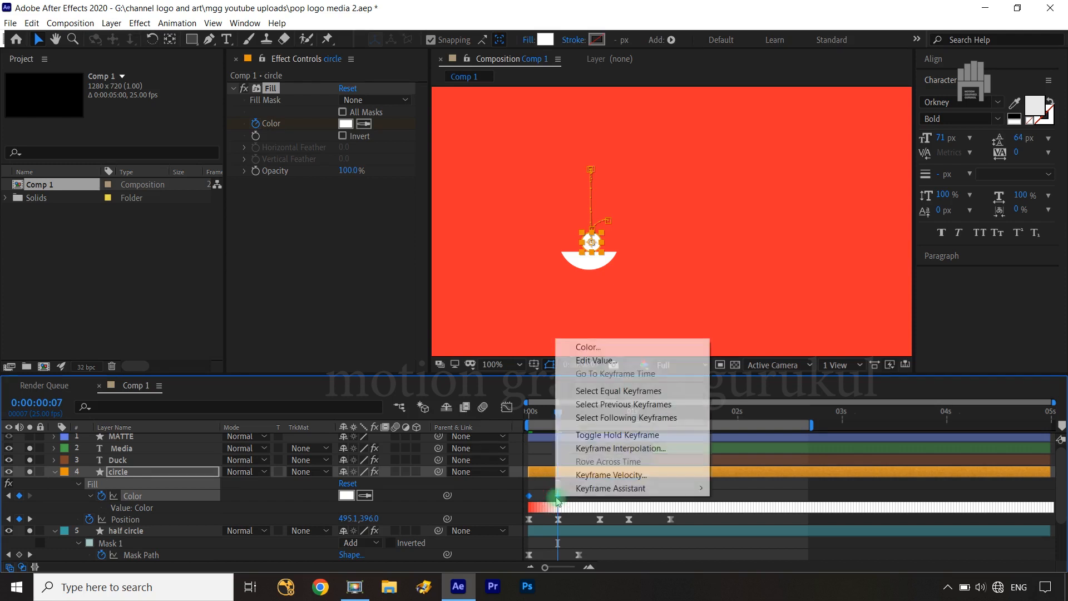
{"action": "left_click", "coordinate": [598, 437]}
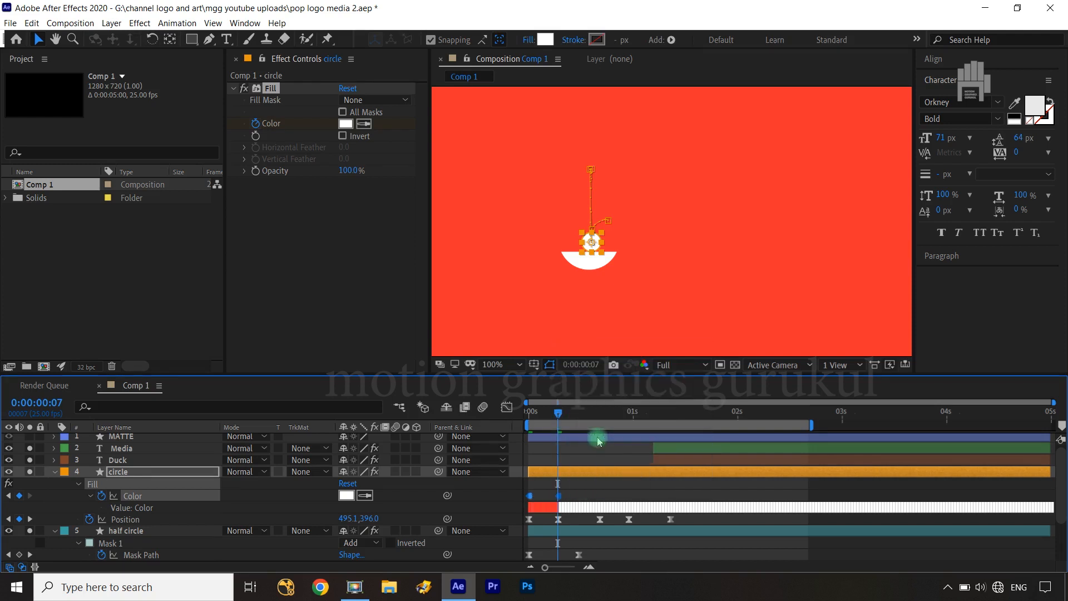
{"action": "scroll", "coordinate": [750, 548], "scroll_direction": "down", "scroll_amount": 2}
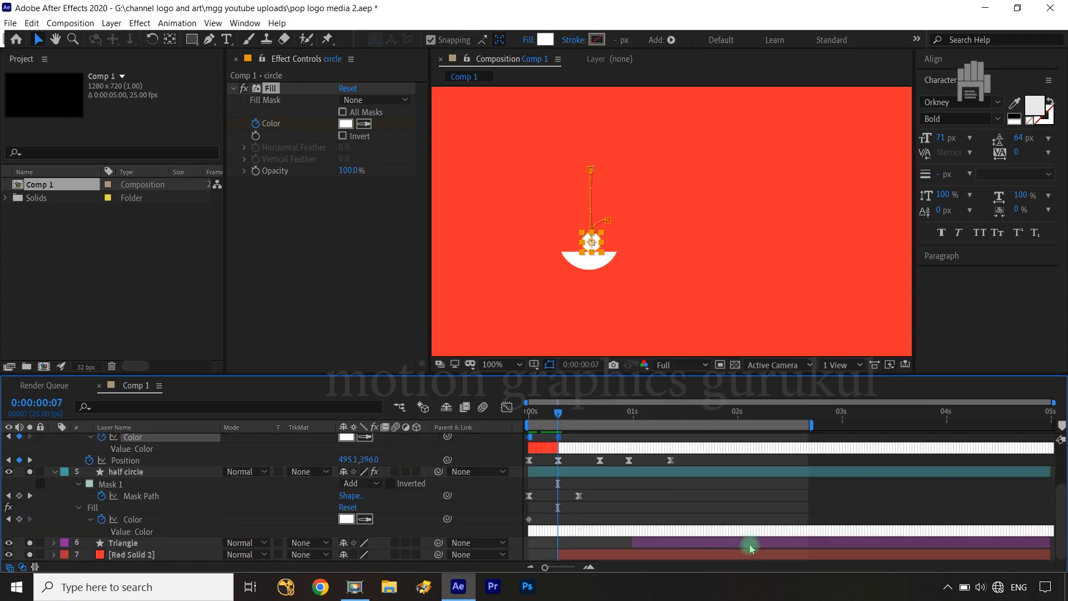
Convert the half circle's Fill Color keyframe at 0:00:00:00 to a hold keyframe
{"action": "left_click", "coordinate": [529, 520]}
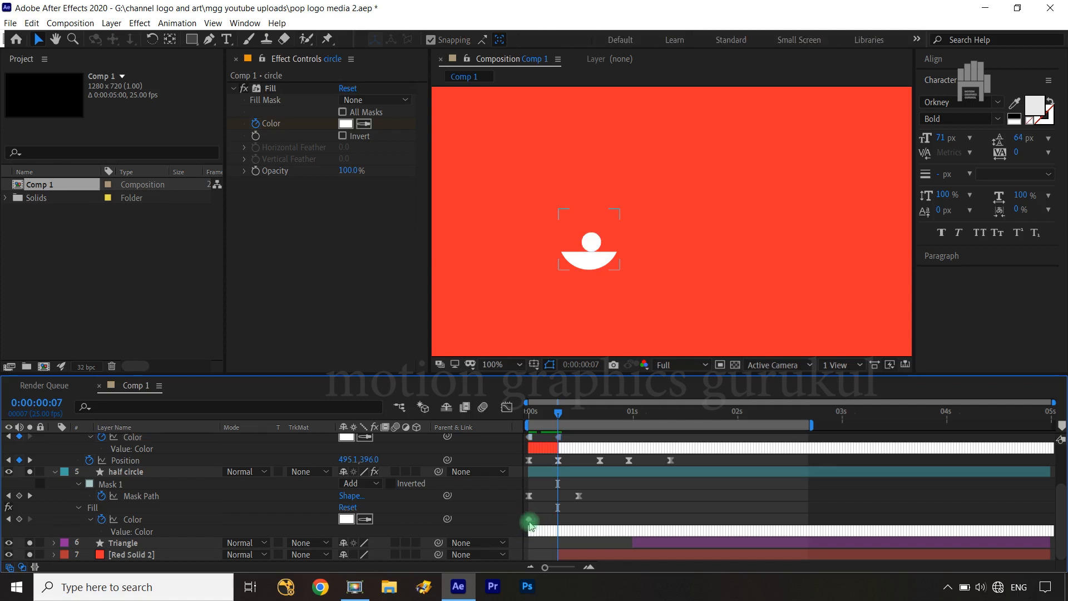
{"action": "right_click", "coordinate": [531, 522]}
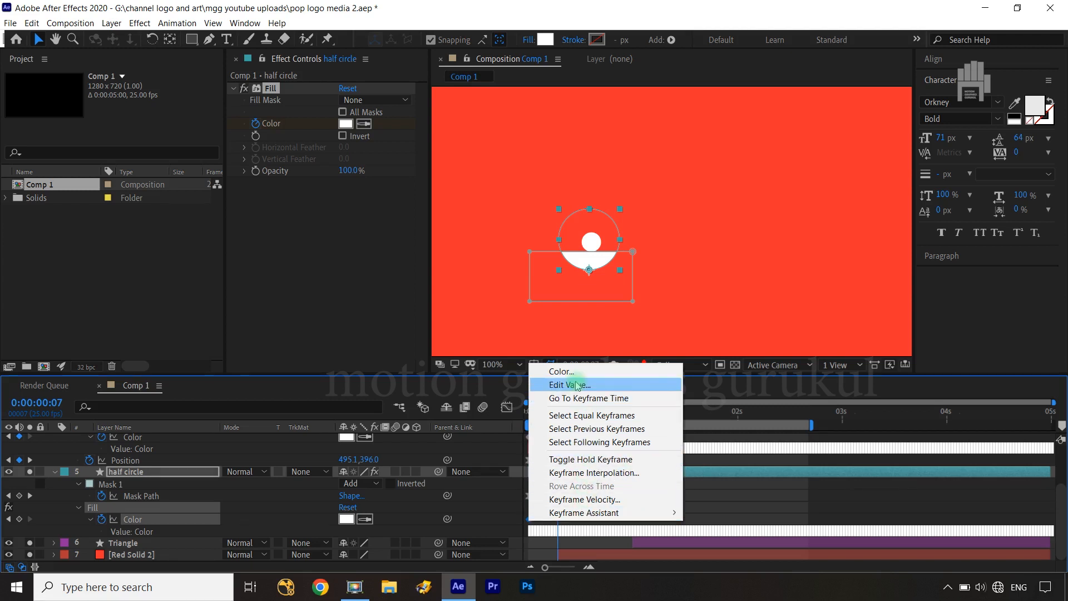
{"action": "left_click", "coordinate": [589, 460]}
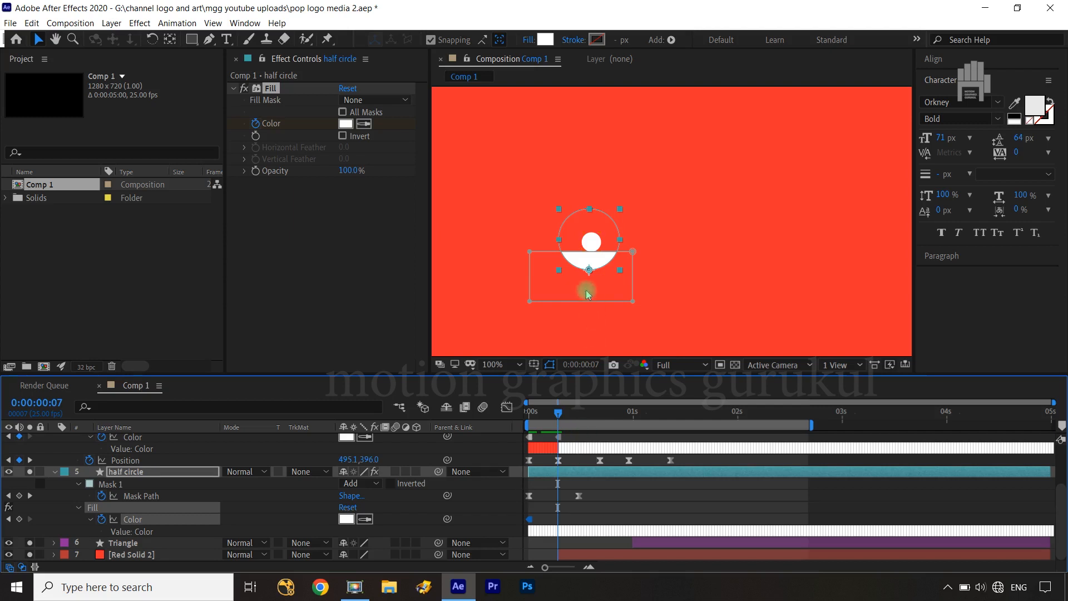
Keyframe the half circle's Fill color to black at 0:00:00:07 and make that keyframe a hold keyframe
{"action": "left_click", "coordinate": [346, 124]}
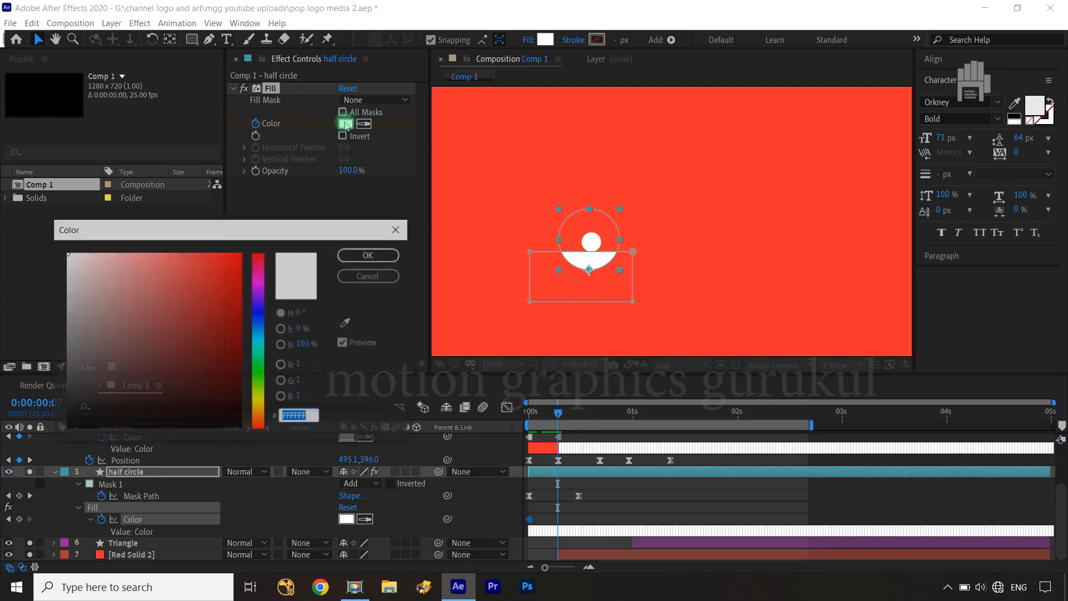
{"action": "left_click_drag", "start_coordinate": [124, 394], "coordinate": [65, 428]}
{"action": "left_click", "coordinate": [369, 254]}
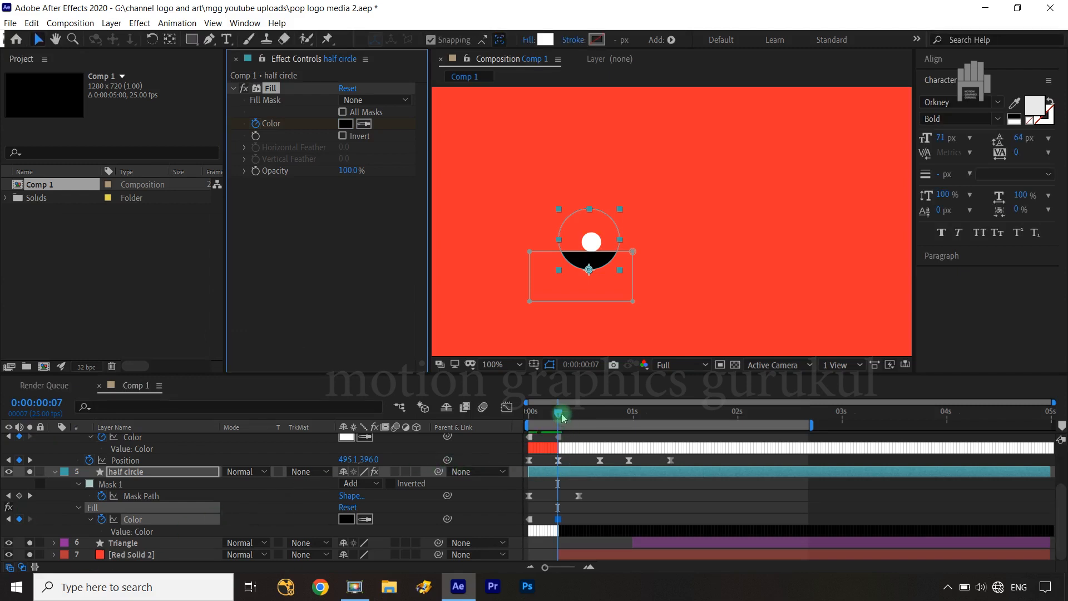
{"action": "mouse_move", "coordinate": [558, 414]}
{"action": "left_mouse_down"}
{"action": "mouse_move", "coordinate": [523, 425]}
{"action": "mouse_move", "coordinate": [558, 425]}
{"action": "left_mouse_up"}
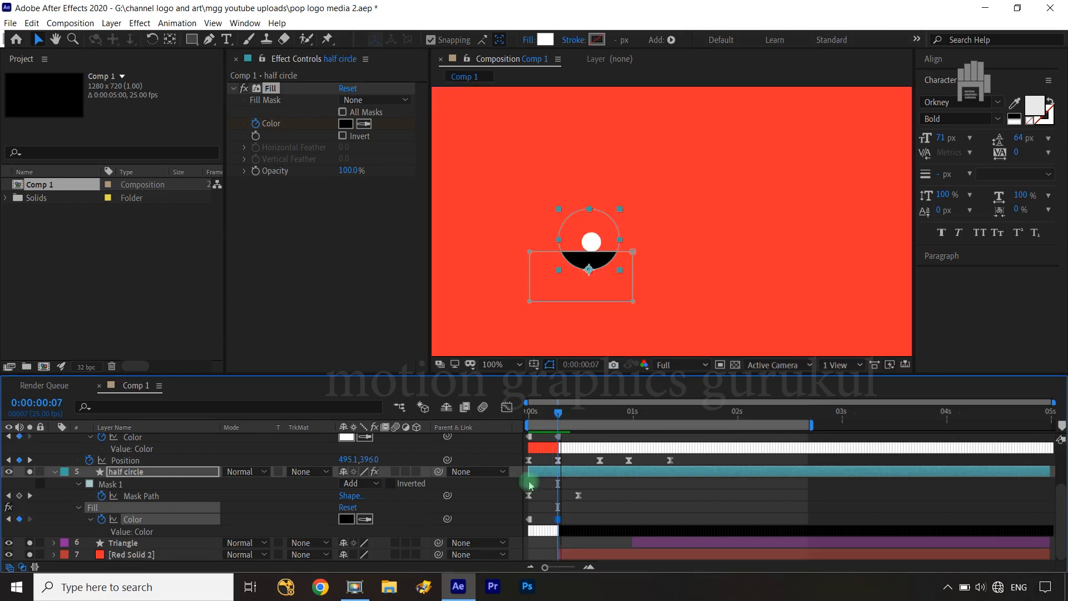
{"action": "right_click", "coordinate": [558, 521]}
{"action": "left_click", "coordinate": [618, 459]}
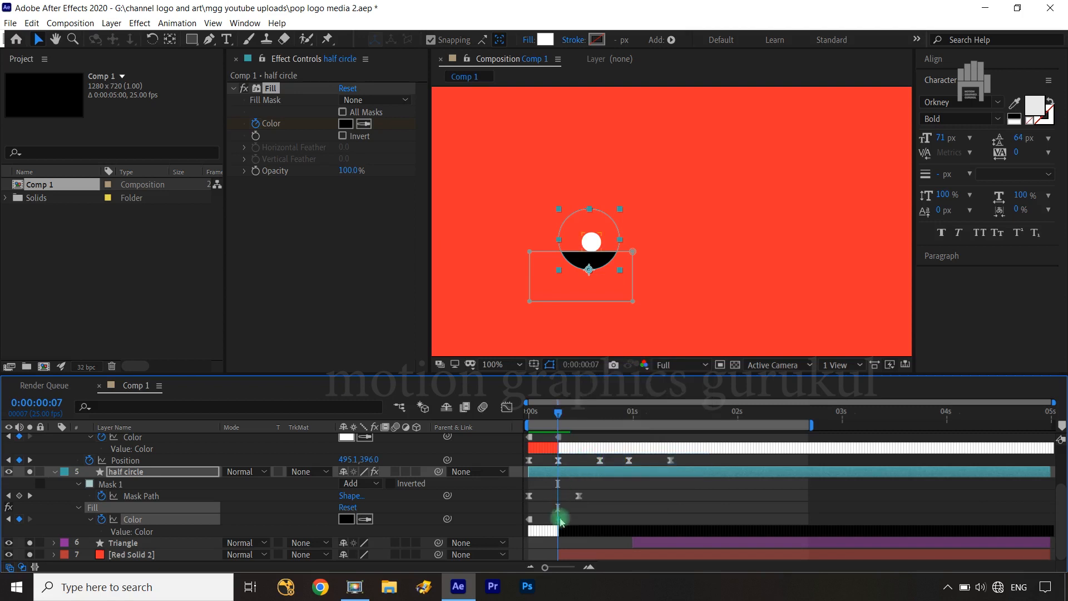
{"action": "left_click", "coordinate": [621, 501]}
Trim the out point of the Red Solid 2 layer to 0:00:01:00
{"action": "left_click", "coordinate": [559, 414]}
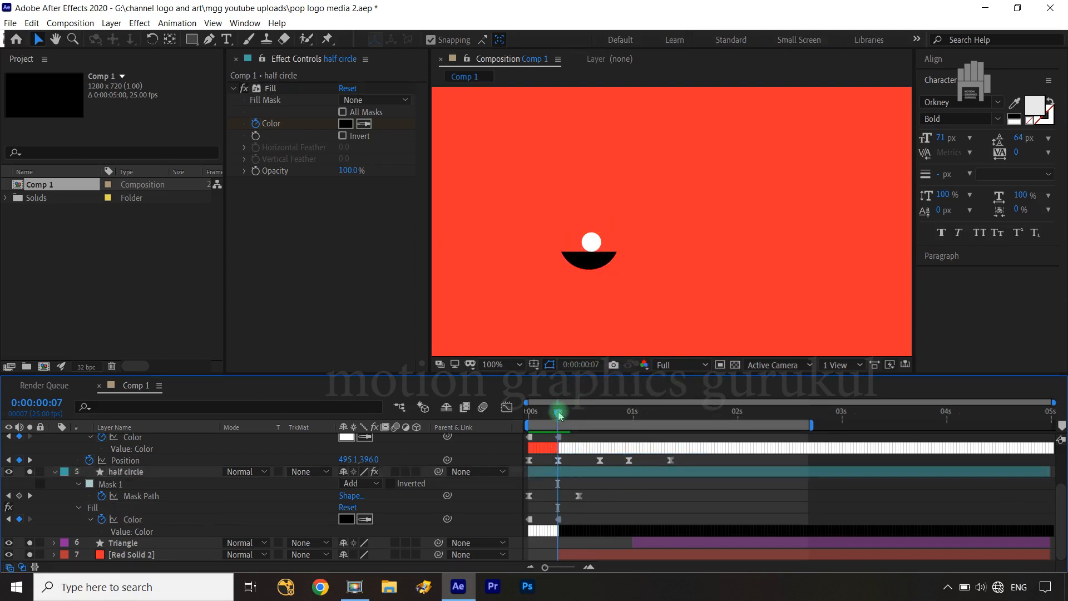
{"action": "left_click_drag", "start_coordinate": [559, 415], "coordinate": [630, 414]}
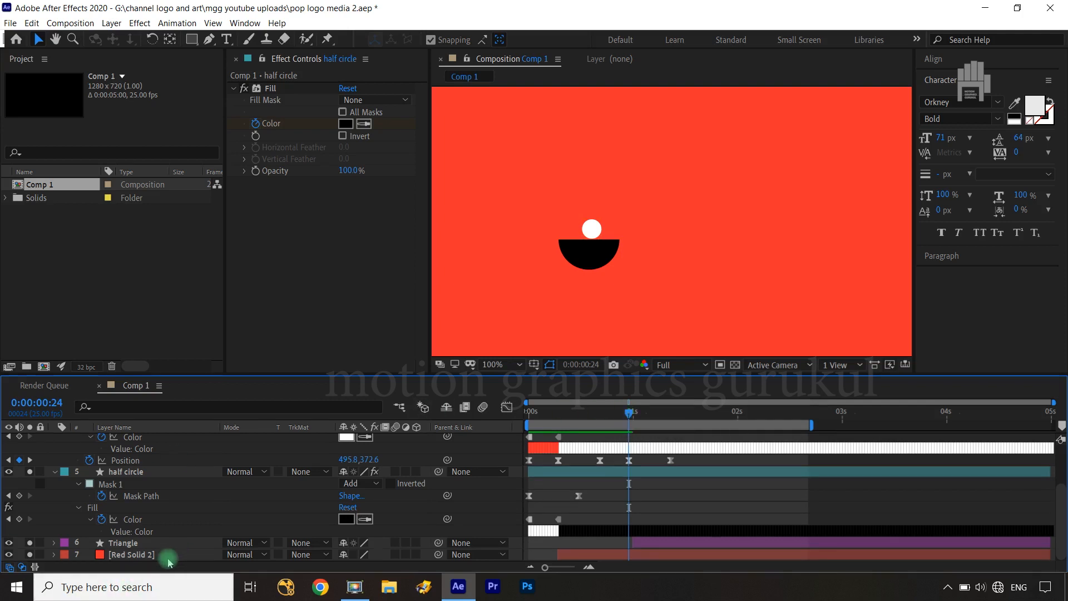
{"action": "key", "text": "ctrl+Right"}
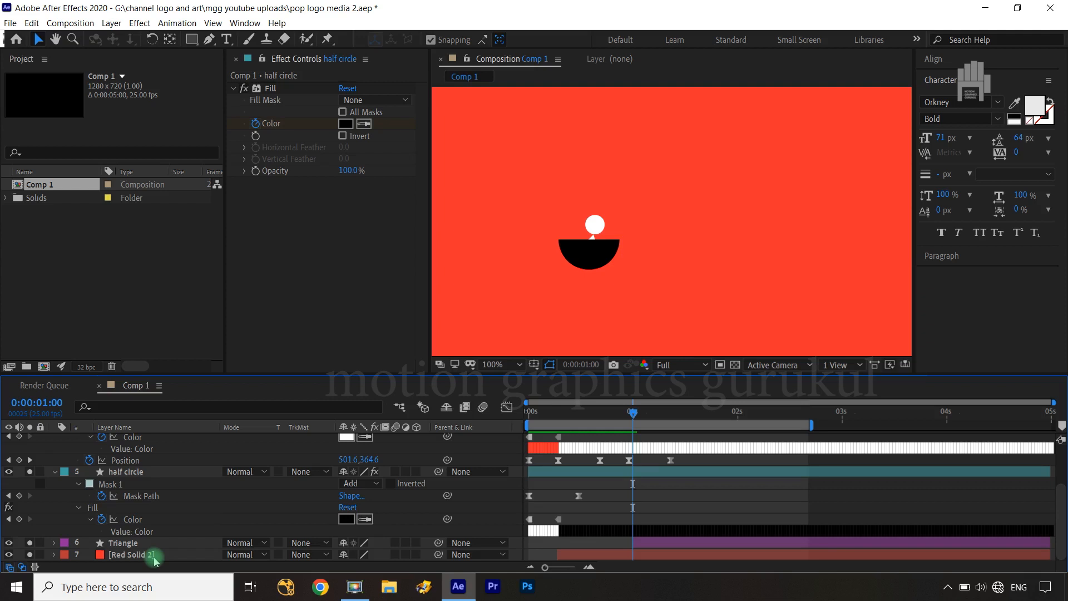
{"action": "left_click", "coordinate": [155, 556]}
{"action": "key", "text": "alt+backslash"}
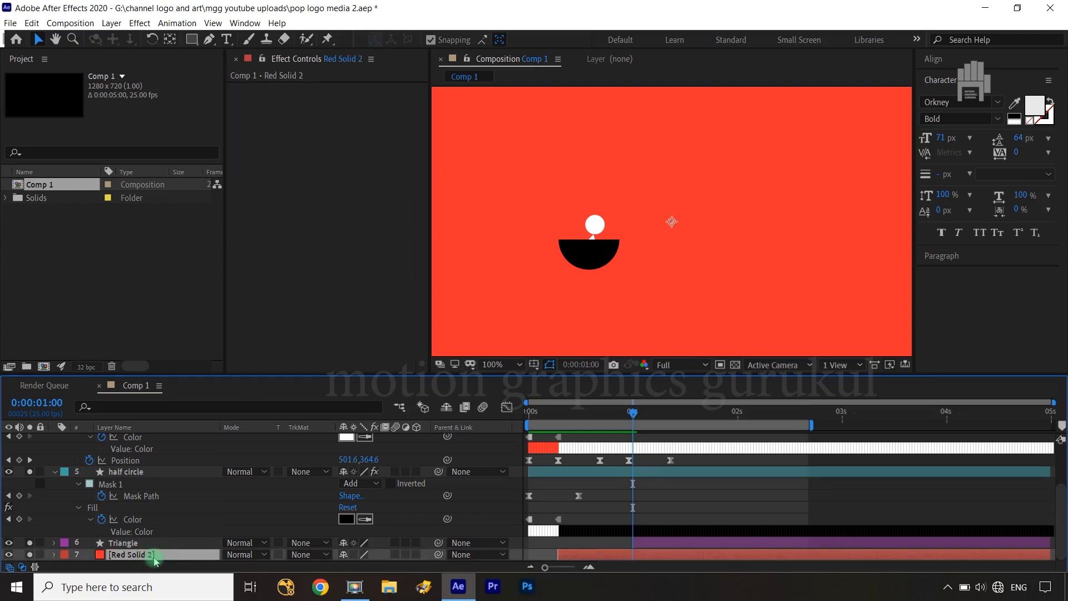
{"action": "key", "text": "alt+bracketright"}
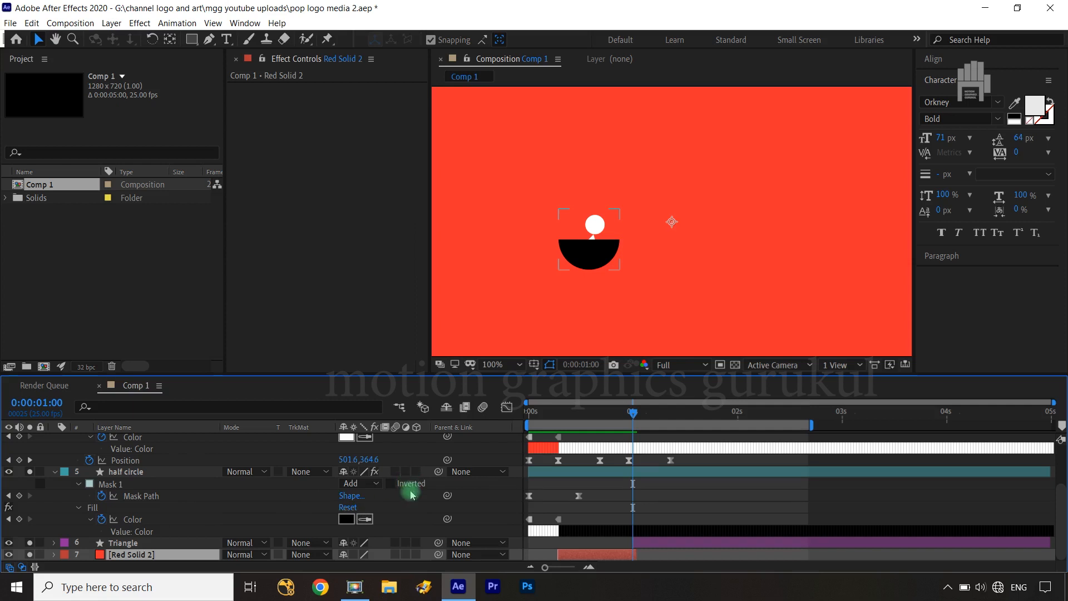
Keyframe the circle's Fill color at 0:00:01:01 to the red sampled from its earlier color in the timeline
{"action": "key", "text": "ctrl+Right"}
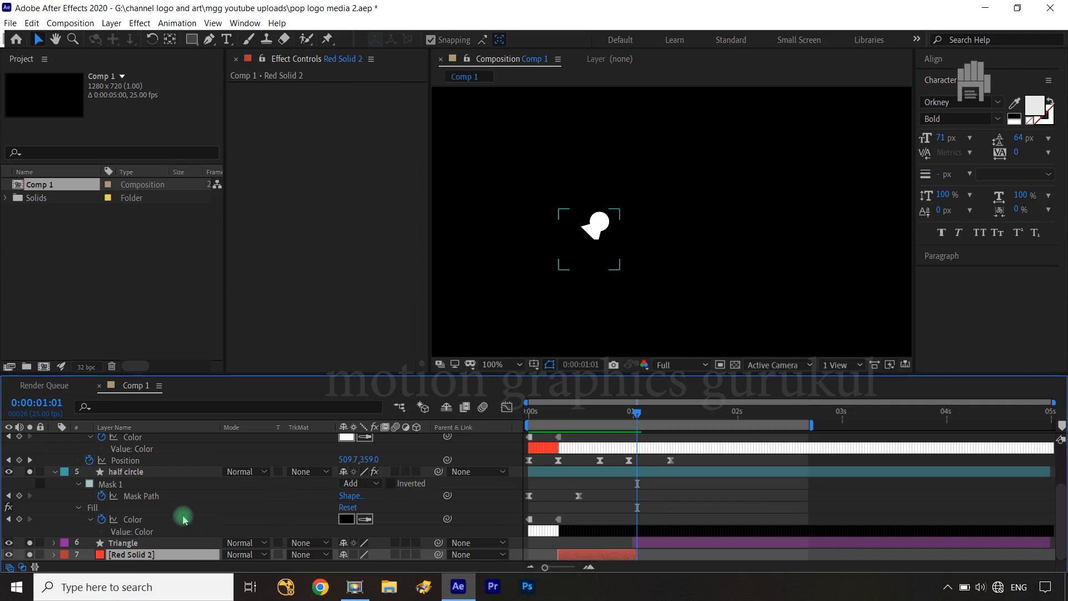
{"action": "scroll", "coordinate": [184, 520], "scroll_direction": "up", "scroll_amount": 3}
{"action": "left_click", "coordinate": [125, 472]}
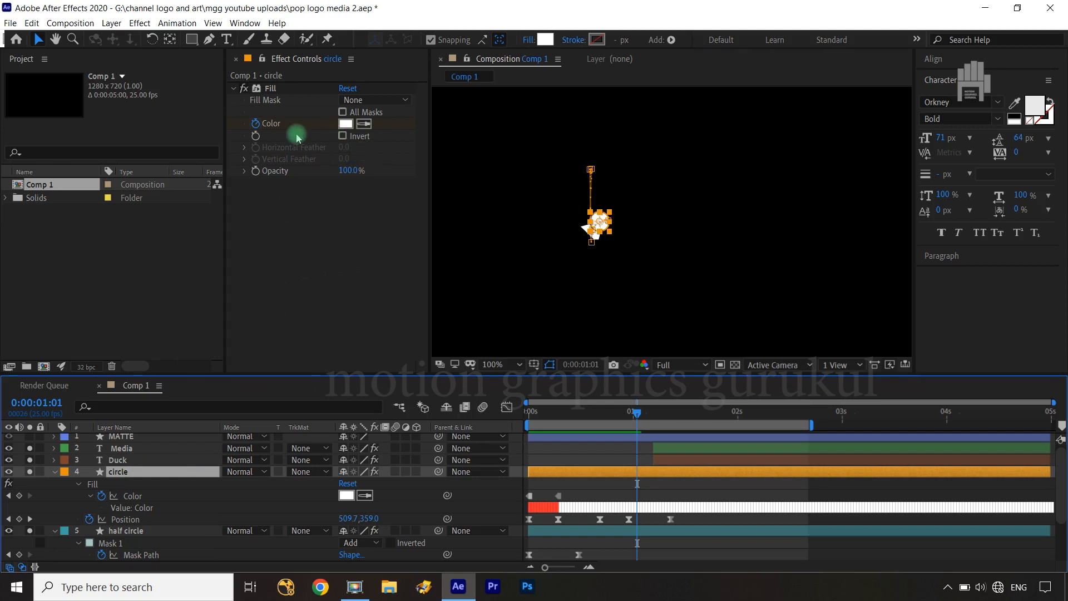
{"action": "left_click", "coordinate": [346, 124]}
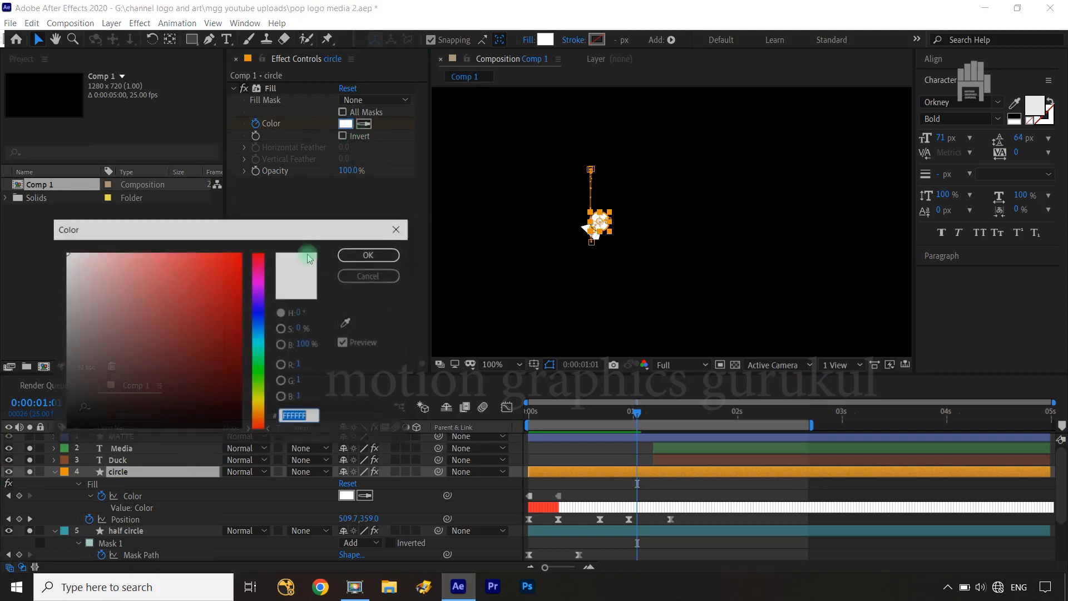
{"action": "key", "text": "ctrl+v"}
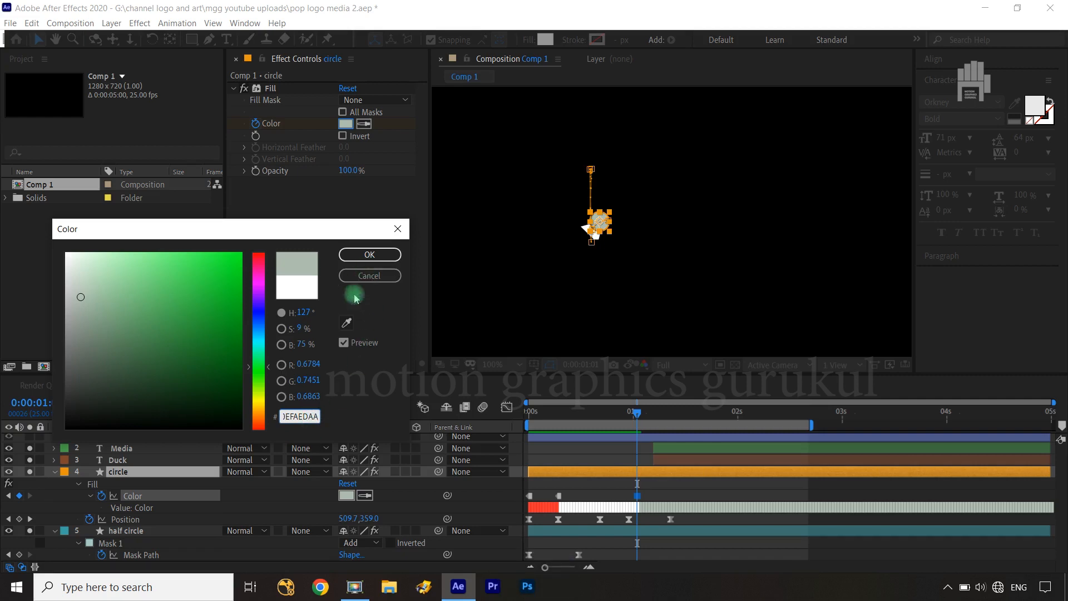
{"action": "left_click", "coordinate": [346, 322]}
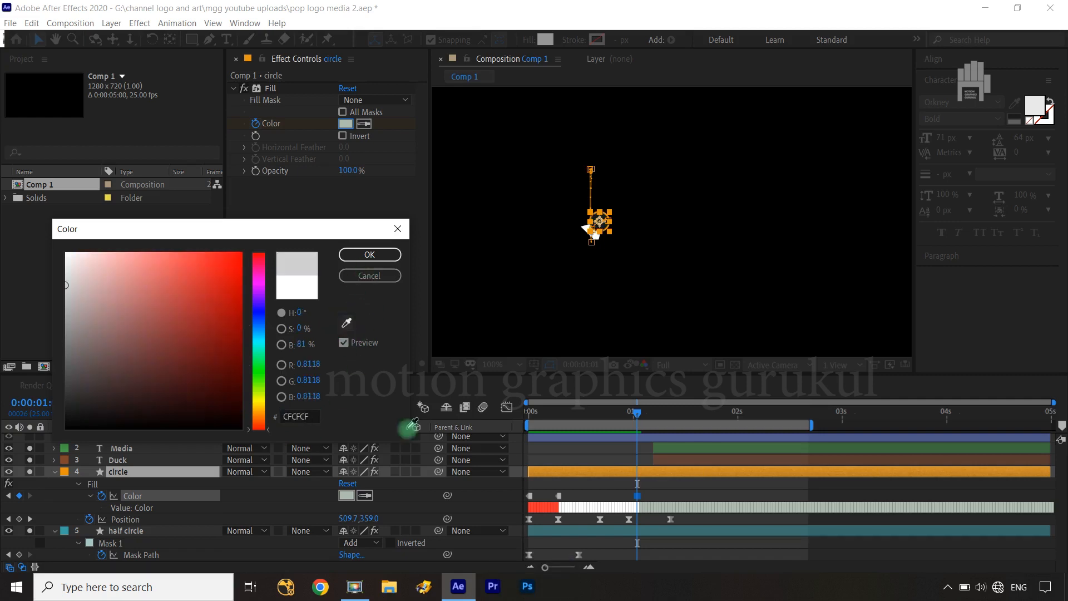
{"action": "left_click", "coordinate": [542, 507]}
{"action": "left_click", "coordinate": [368, 255]}
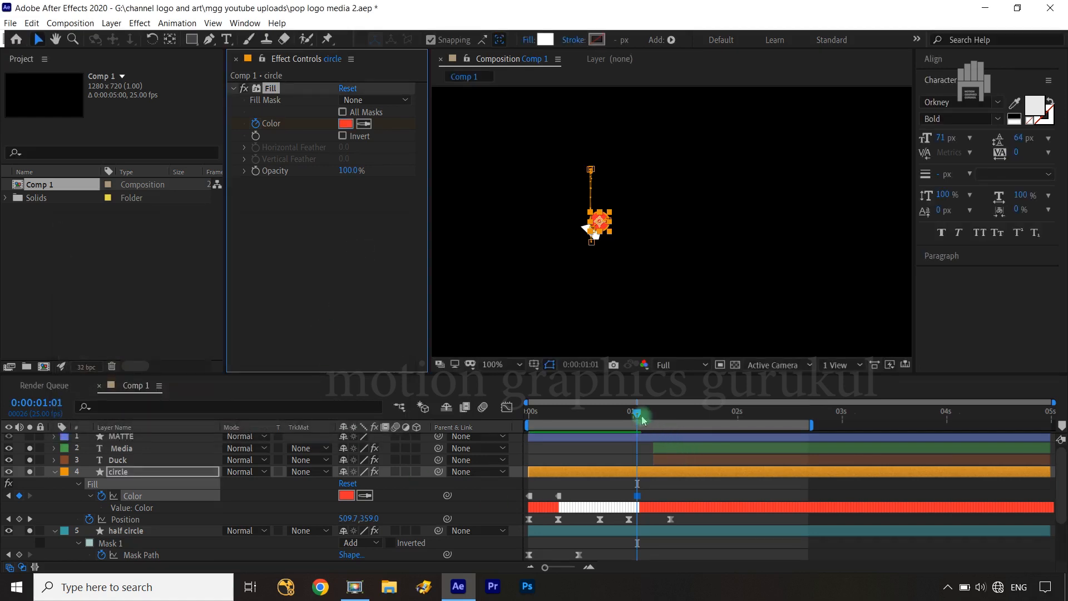
Convert the circle's Fill Color keyframe at 0:00:01:01 to a hold keyframe
{"action": "mouse_move", "coordinate": [639, 416]}
{"action": "left_mouse_down"}
{"action": "mouse_move", "coordinate": [708, 416]}
{"action": "mouse_move", "coordinate": [637, 417]}
{"action": "left_mouse_up"}
{"action": "left_click", "coordinate": [637, 496]}
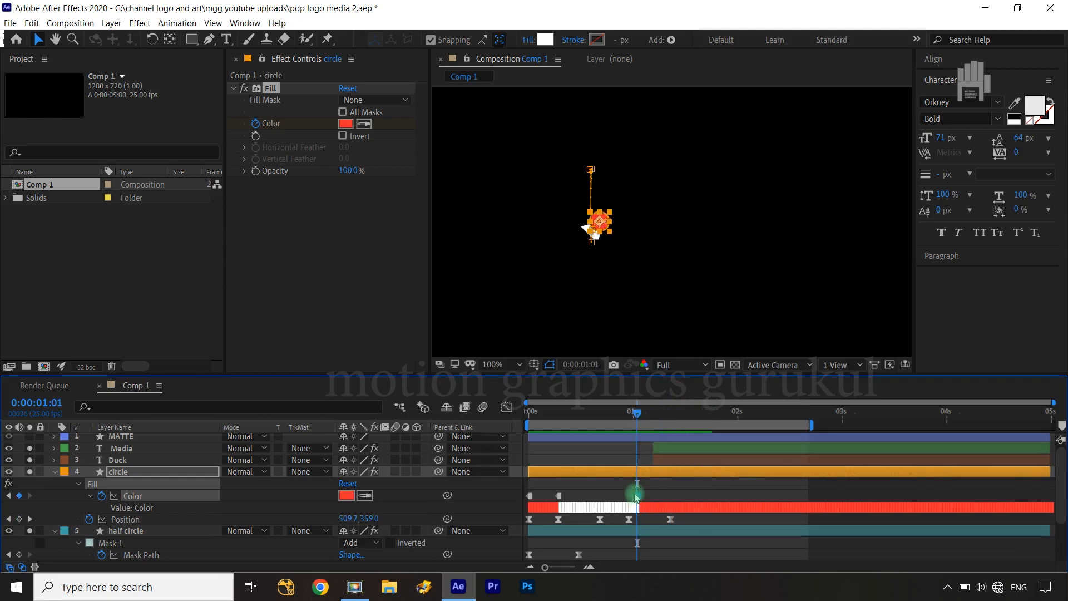
{"action": "left_click", "coordinate": [637, 495], "text": "ctrl"}
{"action": "right_click", "coordinate": [638, 496]}
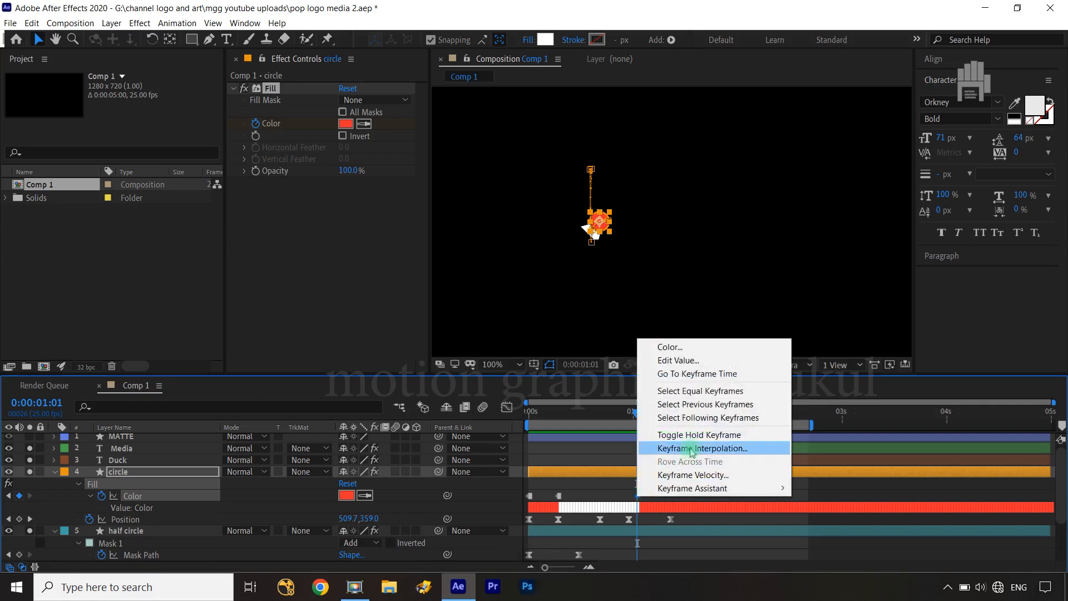
{"action": "left_click", "coordinate": [658, 432]}
Keyframe the half circle's Fill color to white at 0:00:01:01
{"action": "scroll", "coordinate": [639, 538], "scroll_direction": "down", "scroll_amount": 3}
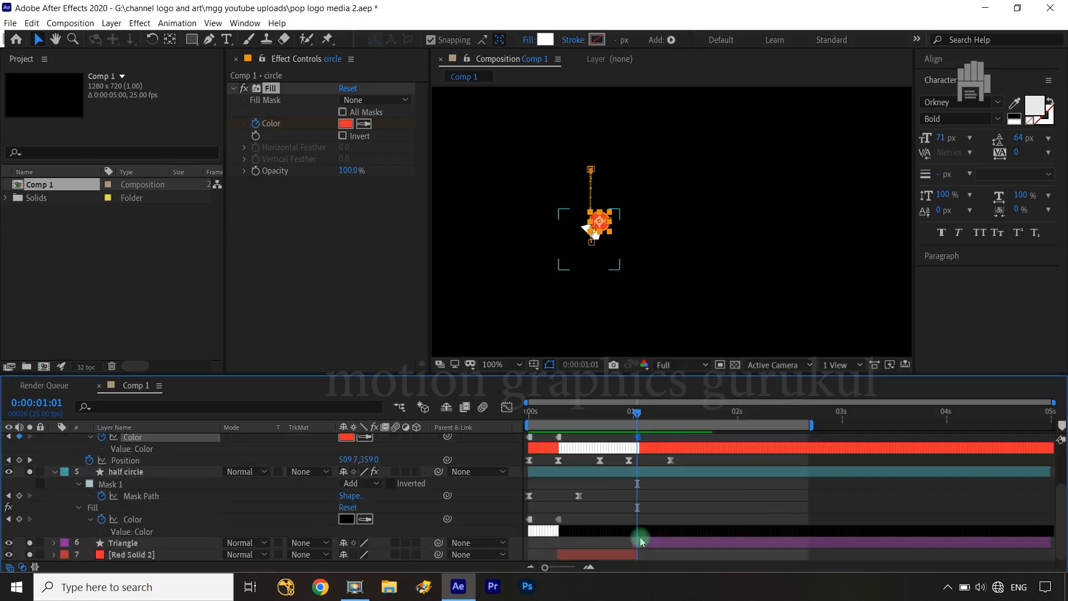
{"action": "left_click", "coordinate": [160, 471]}
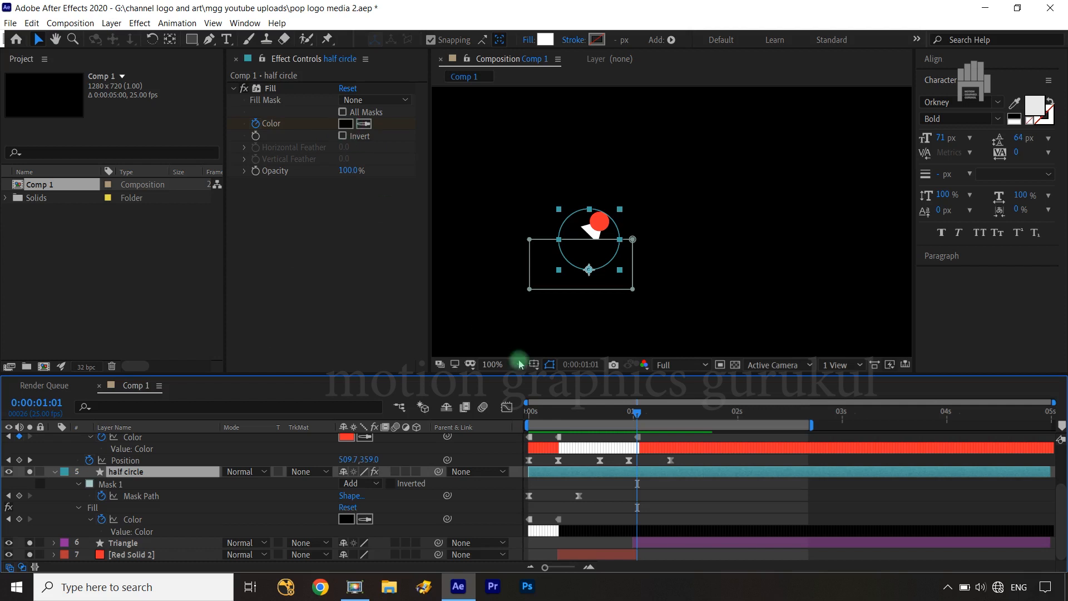
{"action": "left_click", "coordinate": [345, 124]}
{"action": "left_click_drag", "start_coordinate": [176, 278], "coordinate": [89, 256]}
{"action": "left_click", "coordinate": [367, 254]}
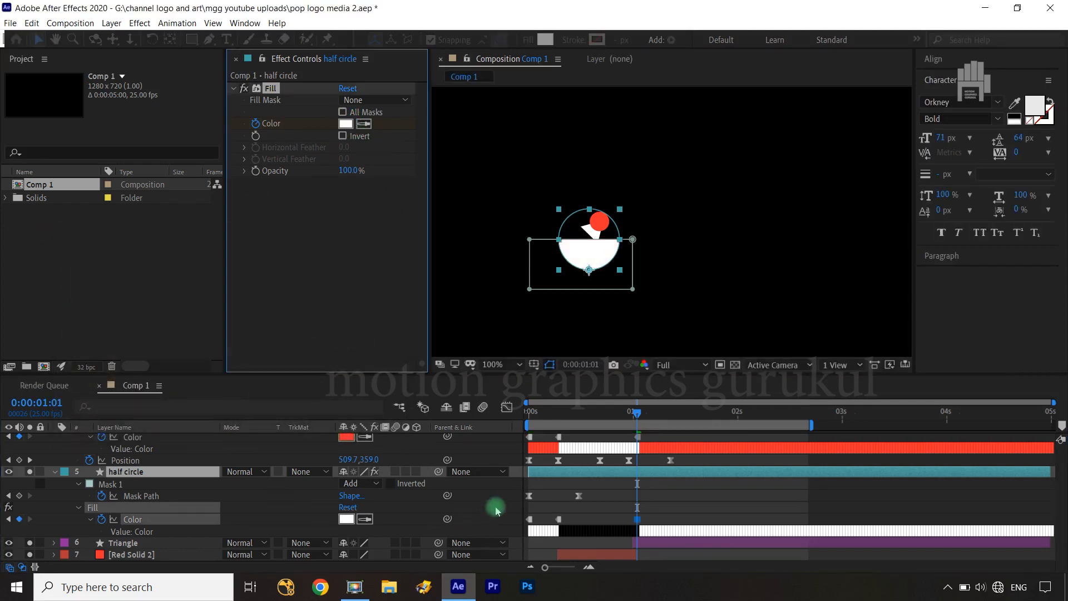
Convert the half circle's Fill Color keyframe at 0:00:01:01 to hold, return the current time to 0:00:00:00 and clear the selection
{"action": "left_click", "coordinate": [438, 483]}
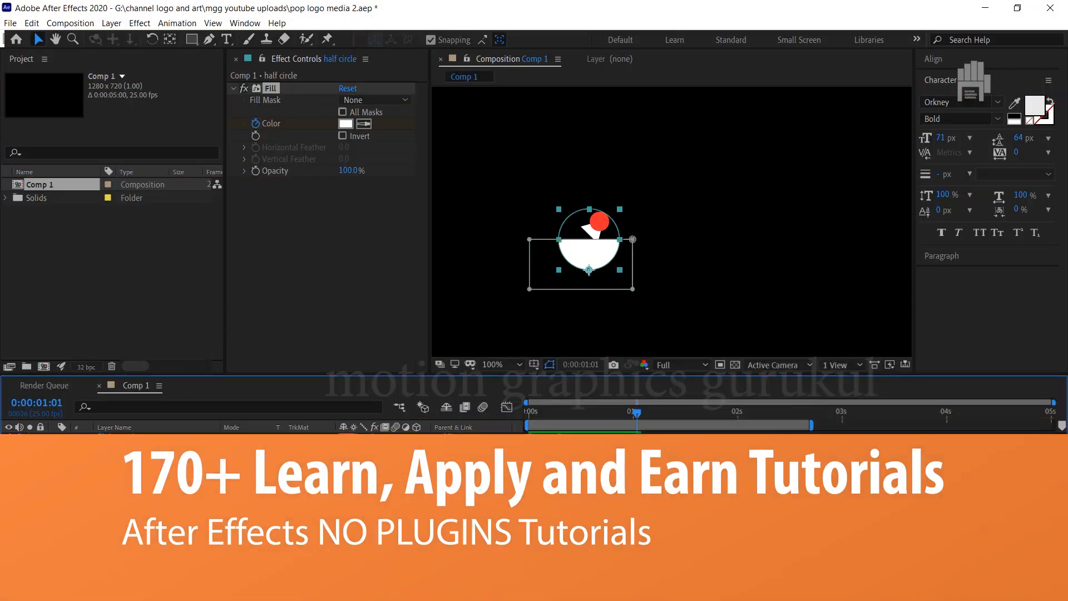
{"action": "right_click", "coordinate": [638, 519]}
{"action": "left_click", "coordinate": [686, 456]}
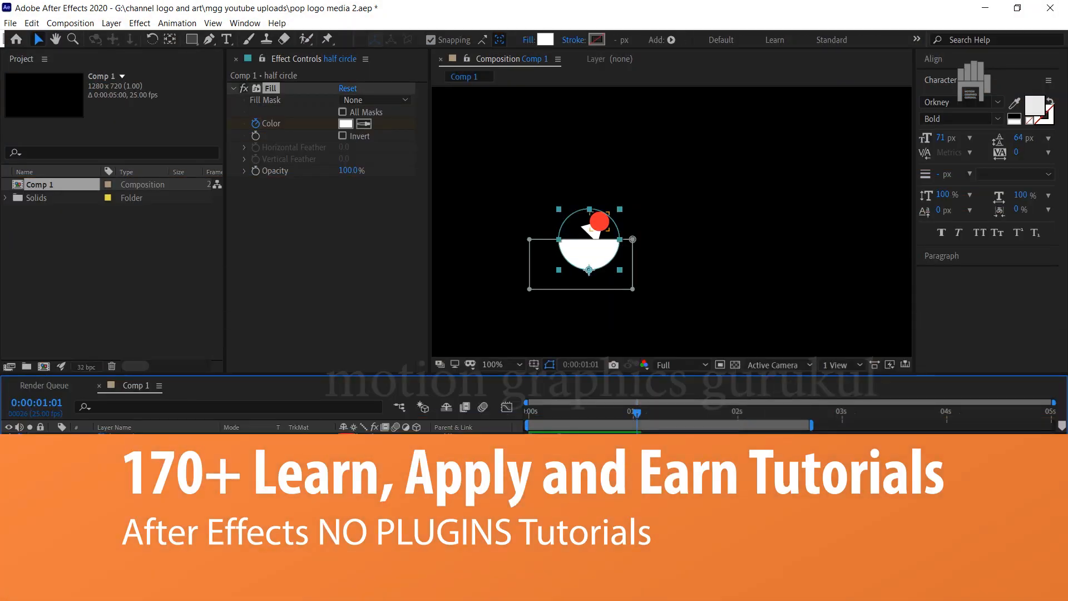
{"action": "left_click_drag", "start_coordinate": [638, 420], "coordinate": [529, 421]}
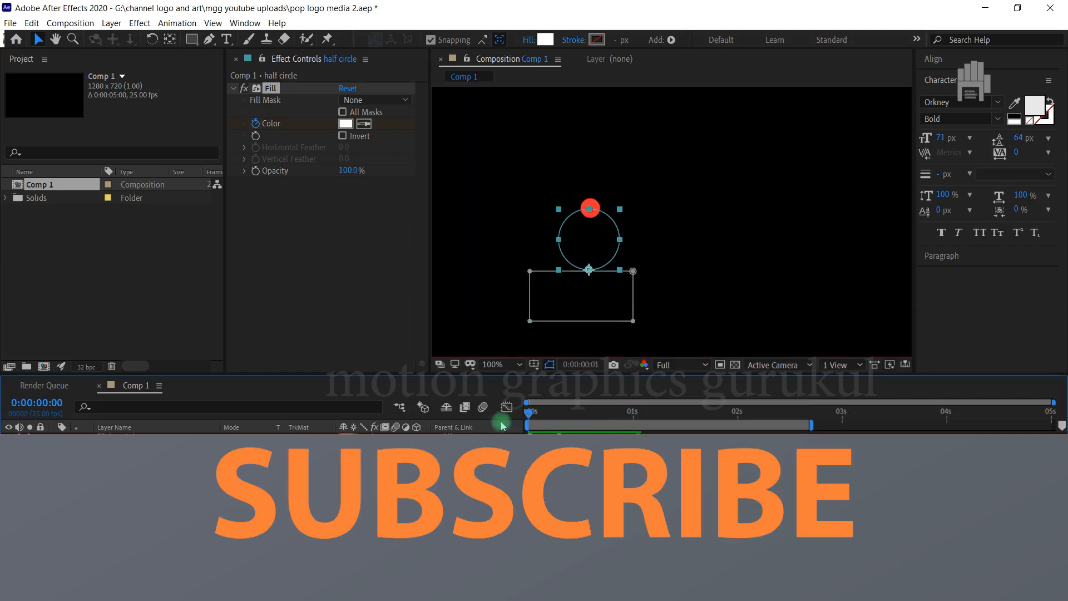
{"action": "left_click", "coordinate": [562, 503]}
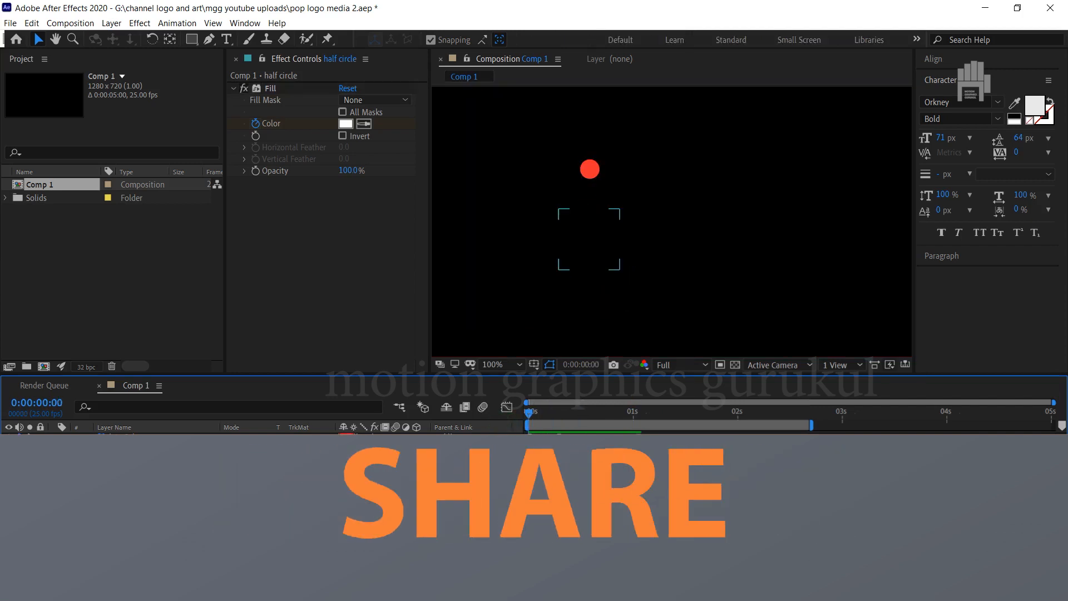